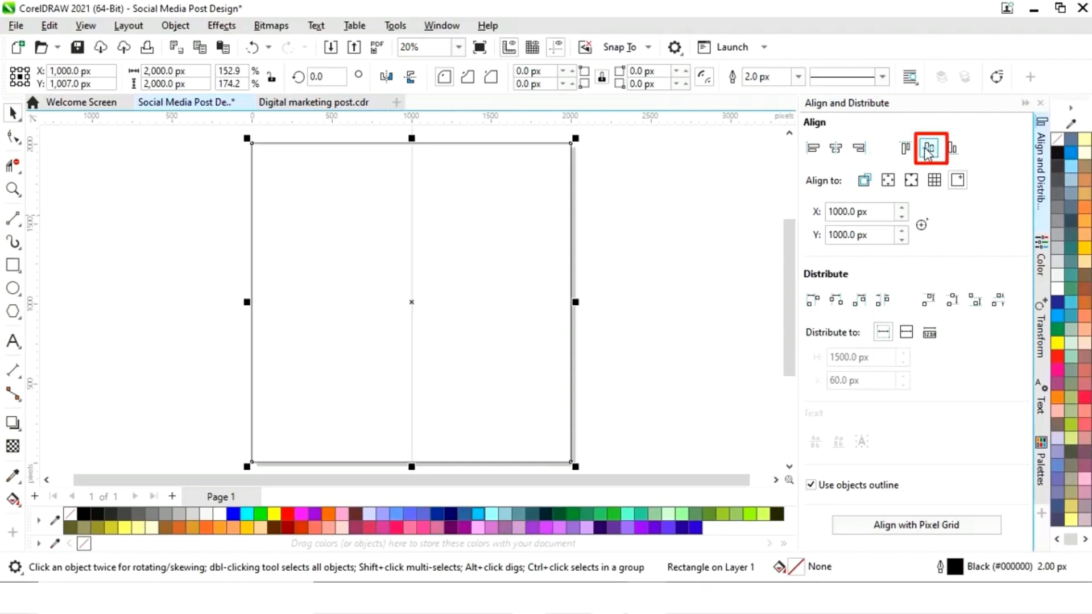
Step: Align the square's vertical center to the specified 1000 px point and collapse the alignment settings
click(928, 149)
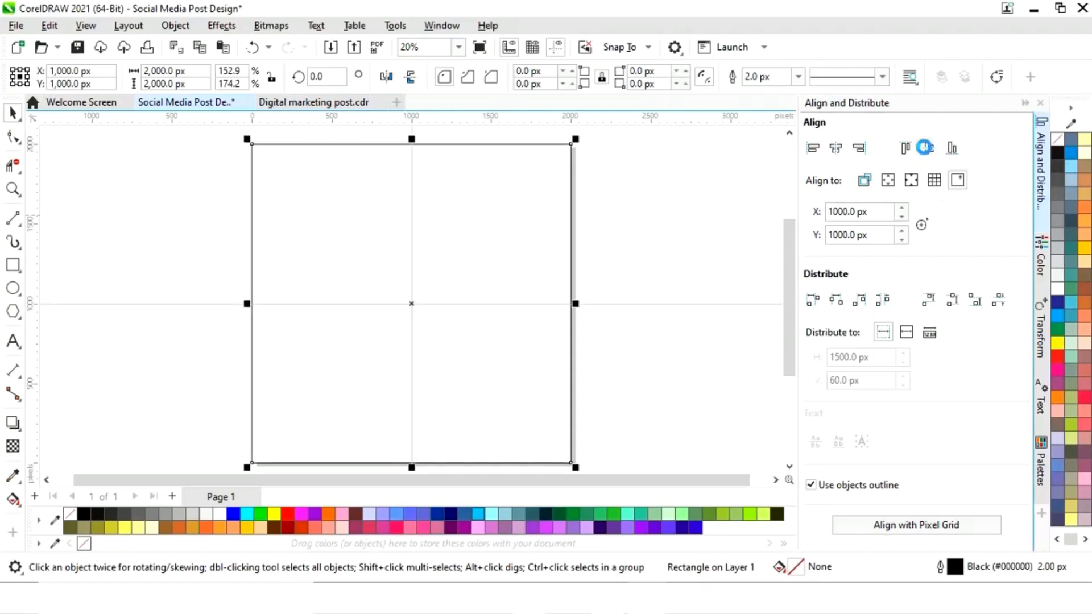
click(1025, 103)
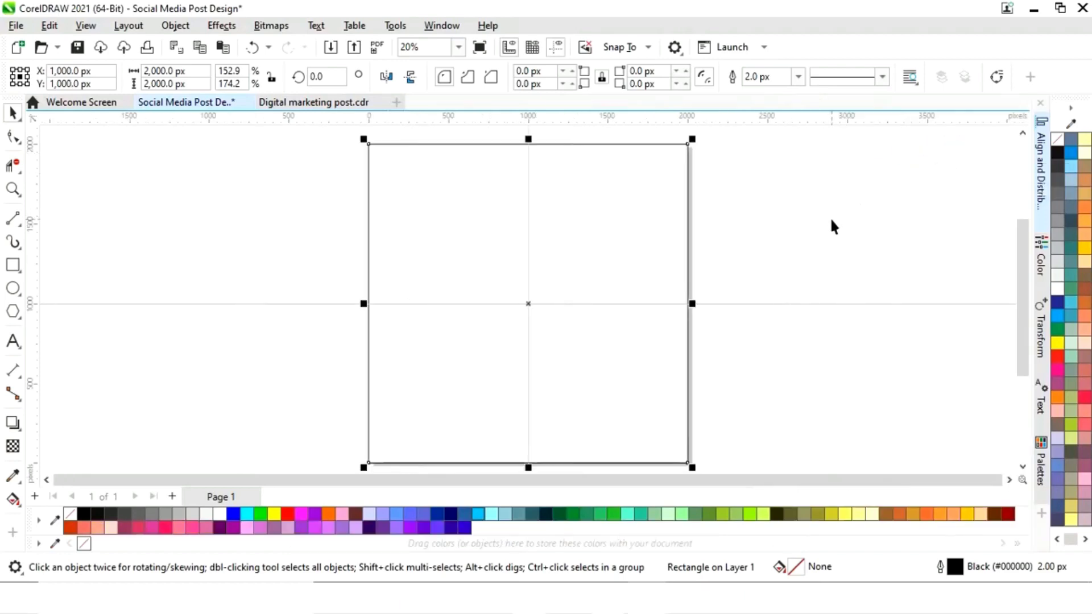
click(830, 219)
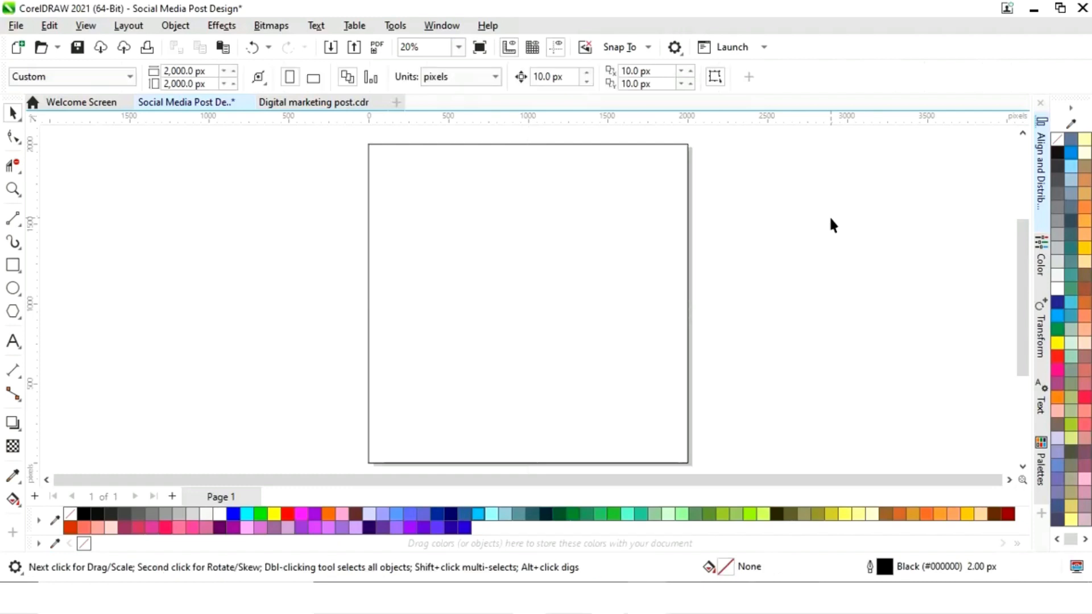
Step: Duplicate the 2,000 px square in place and convert the copy to curves
click(564, 237)
key(ctrl+c)
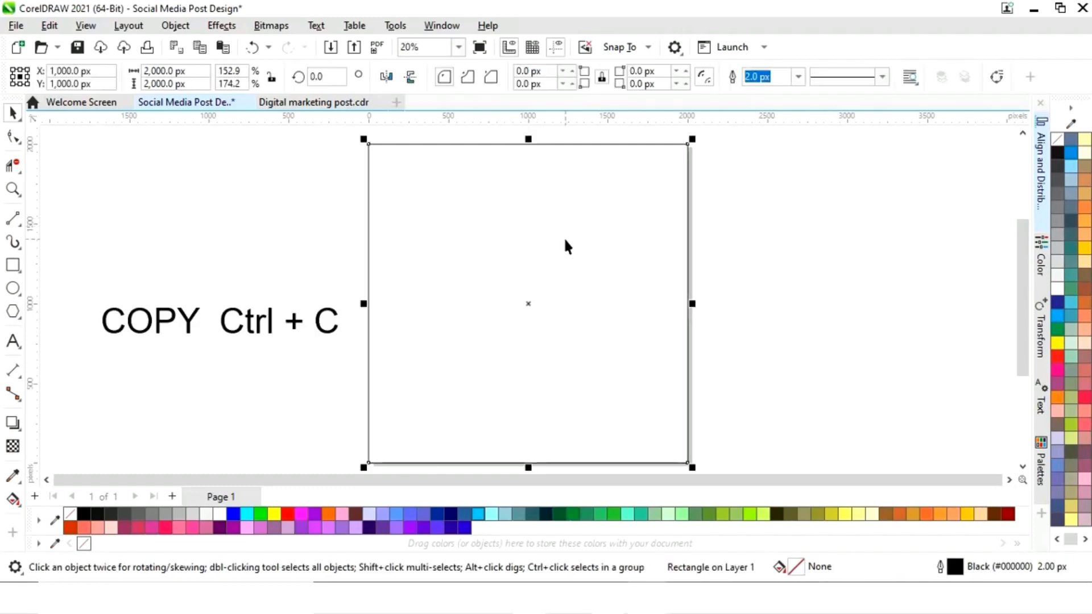
key(ctrl+v)
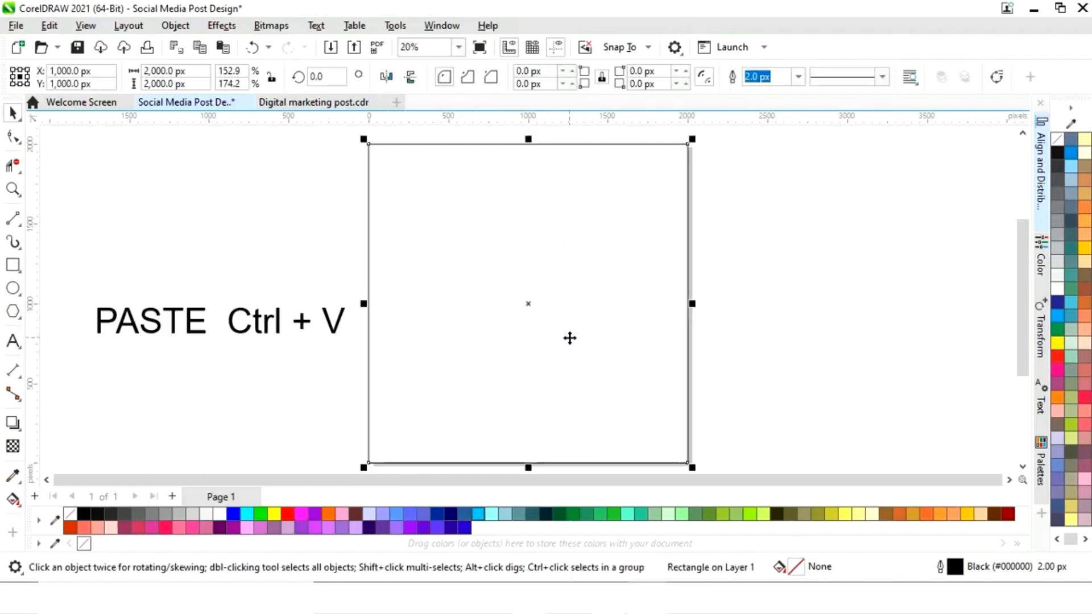
right_click(445, 261)
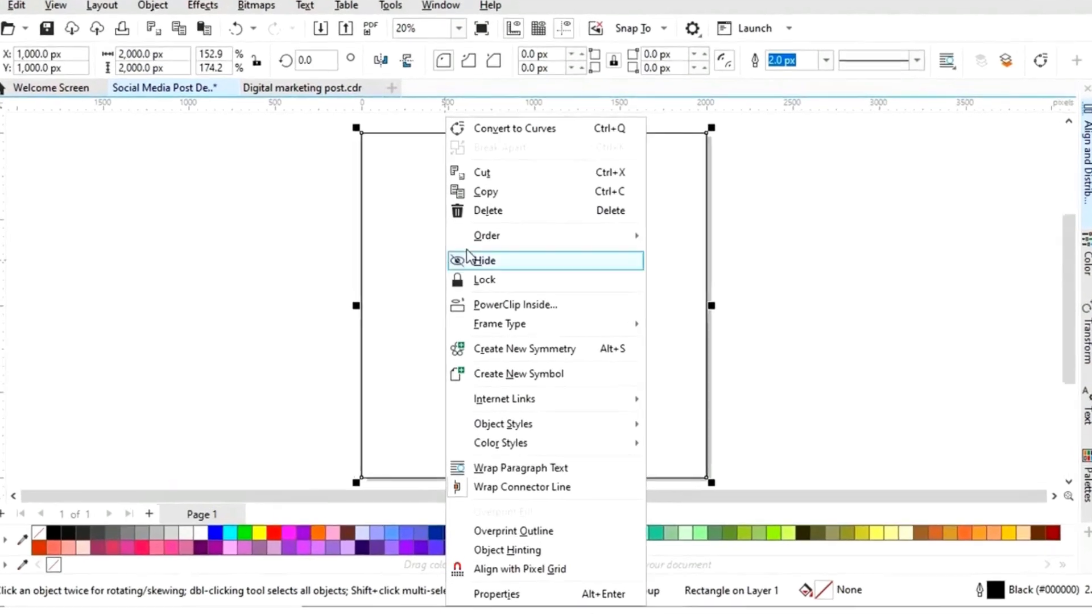
click(524, 127)
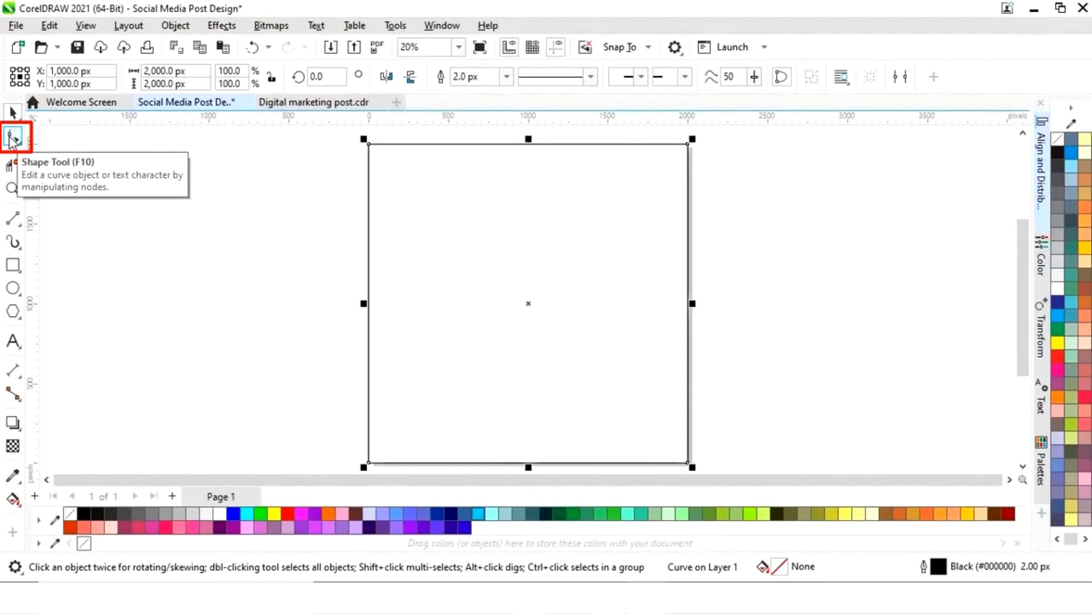
Step: Delete the converted square's upper-left node with the Shape tool to form a right triangle, and deselect it
click(11, 138)
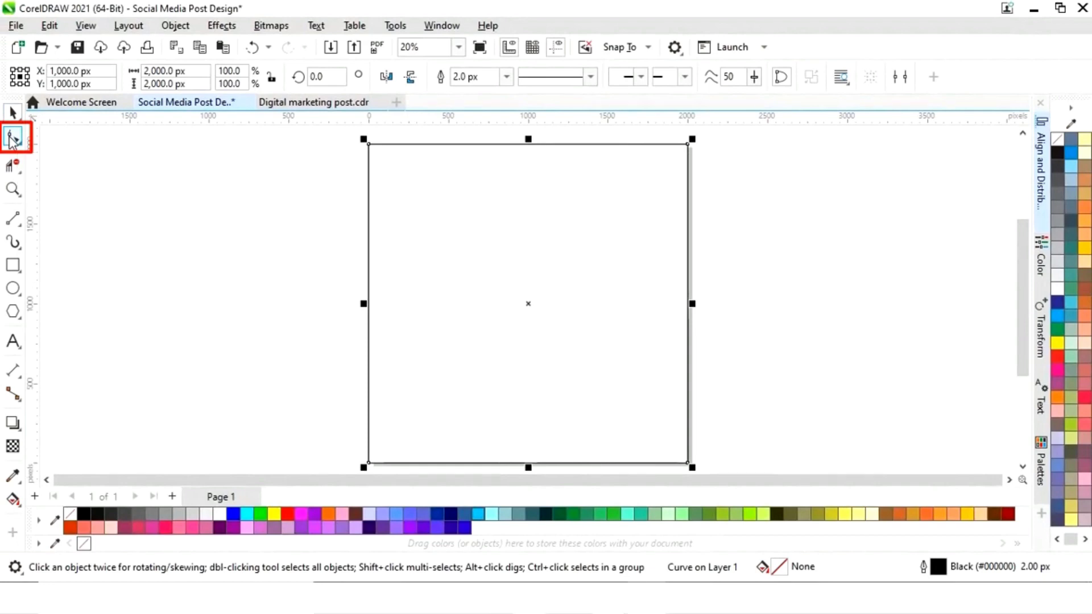
double_click(368, 145)
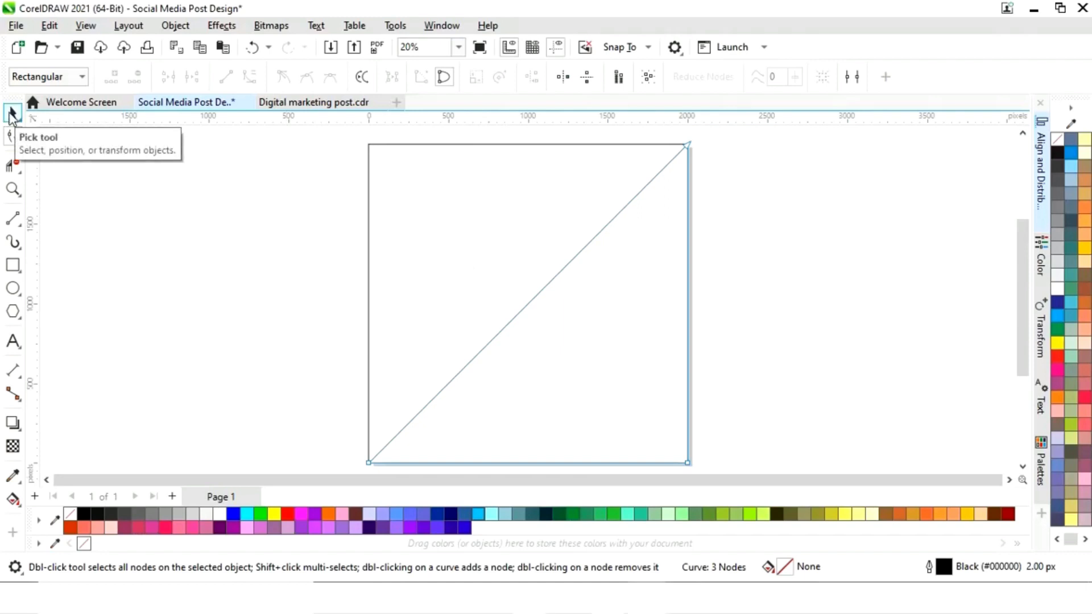
click(12, 113)
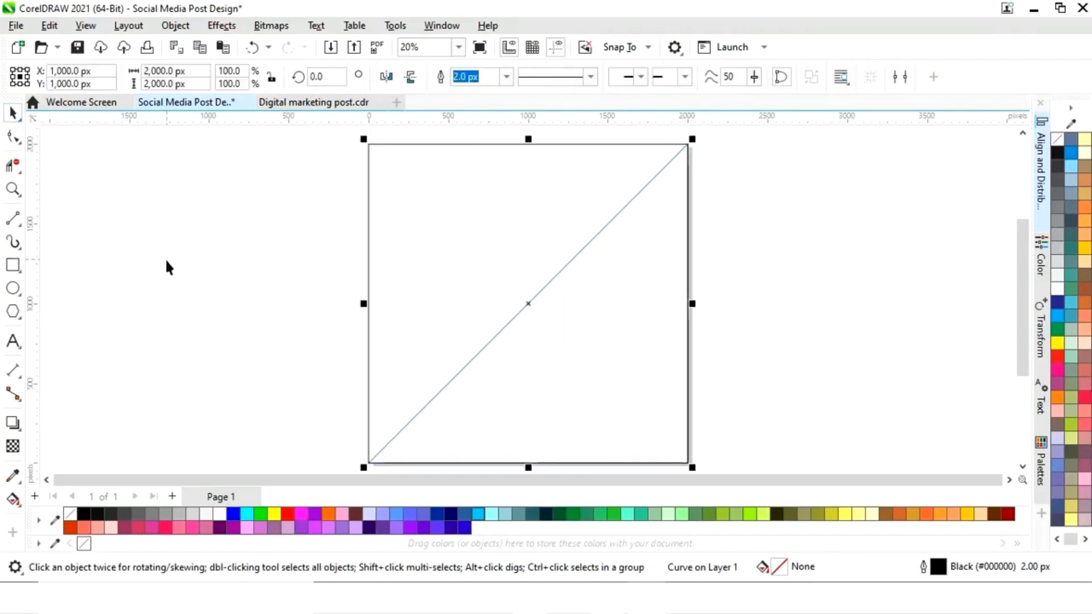
click(354, 335)
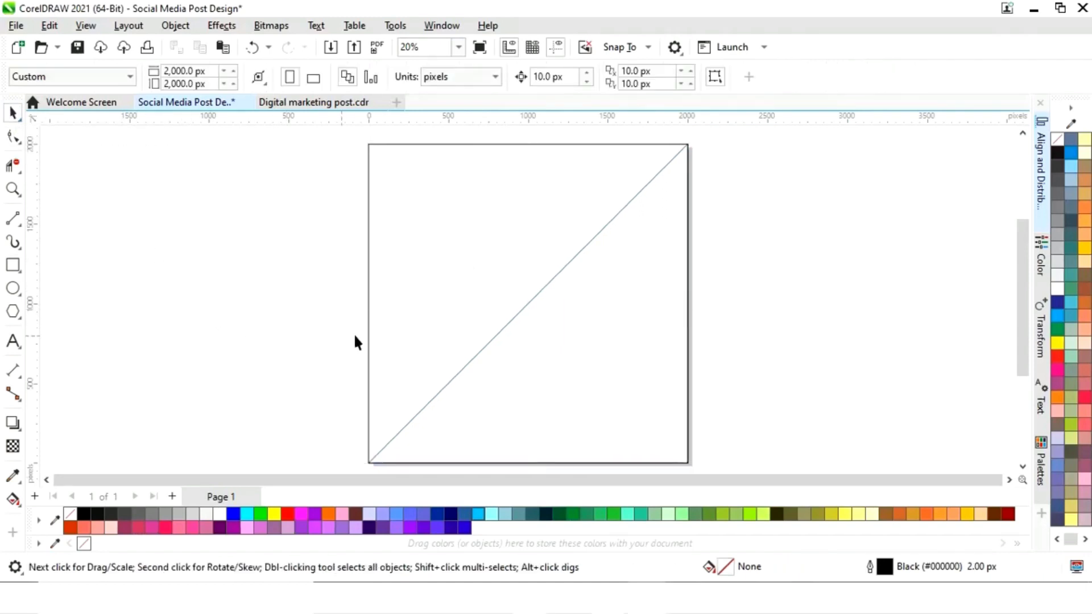
Step: Duplicate the triangle mirrored horizontally and scale the copy down to about 1,444 px, anchored at the page's lower-left corner
click(627, 368)
key(ctrl+c)
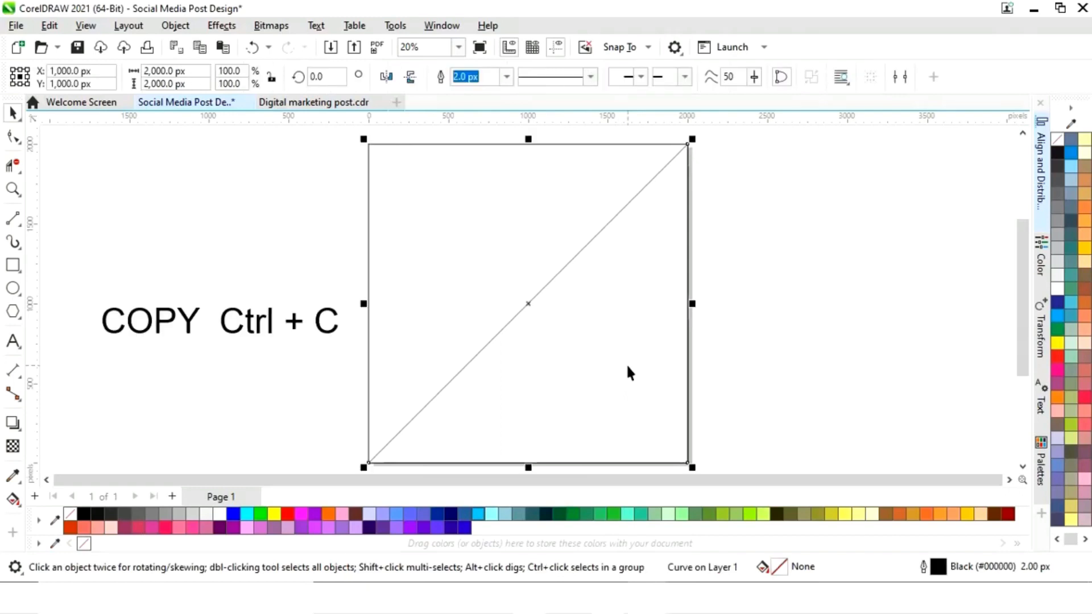
key(ctrl+v)
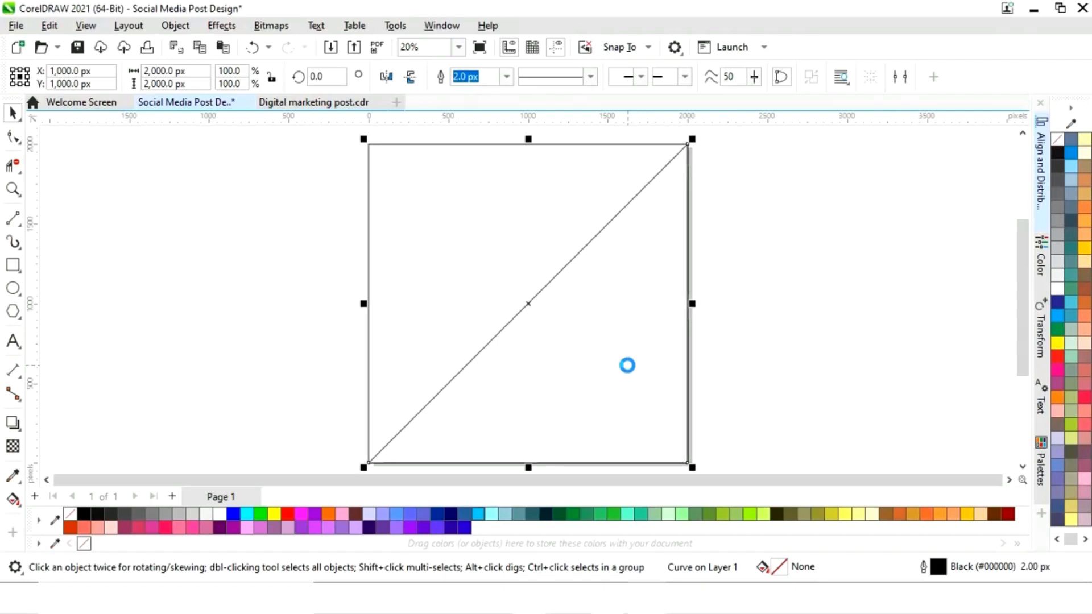
click(389, 77)
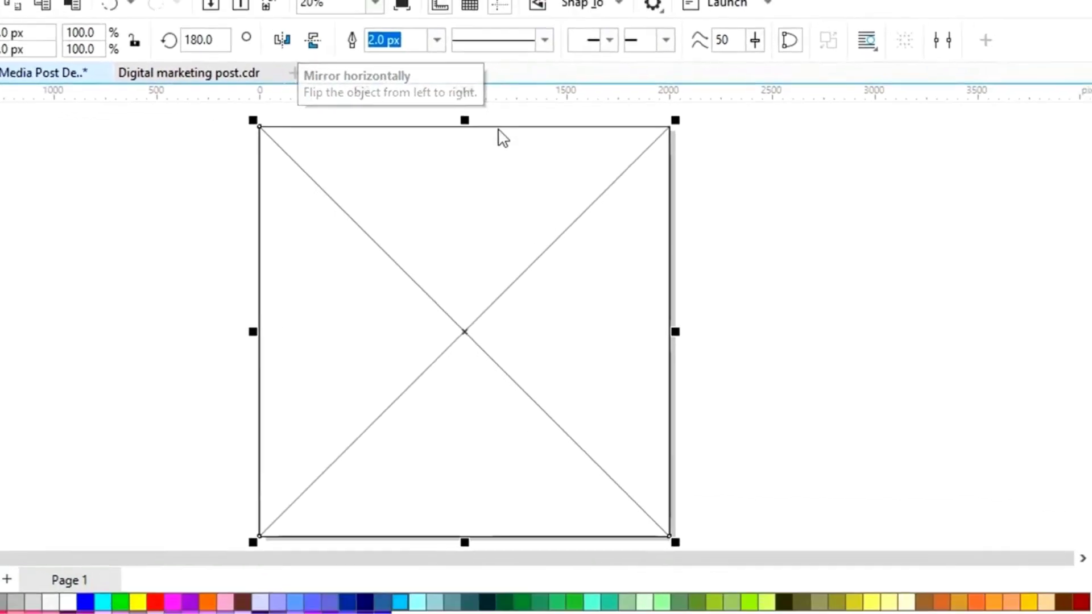
drag(661, 118, 603, 223)
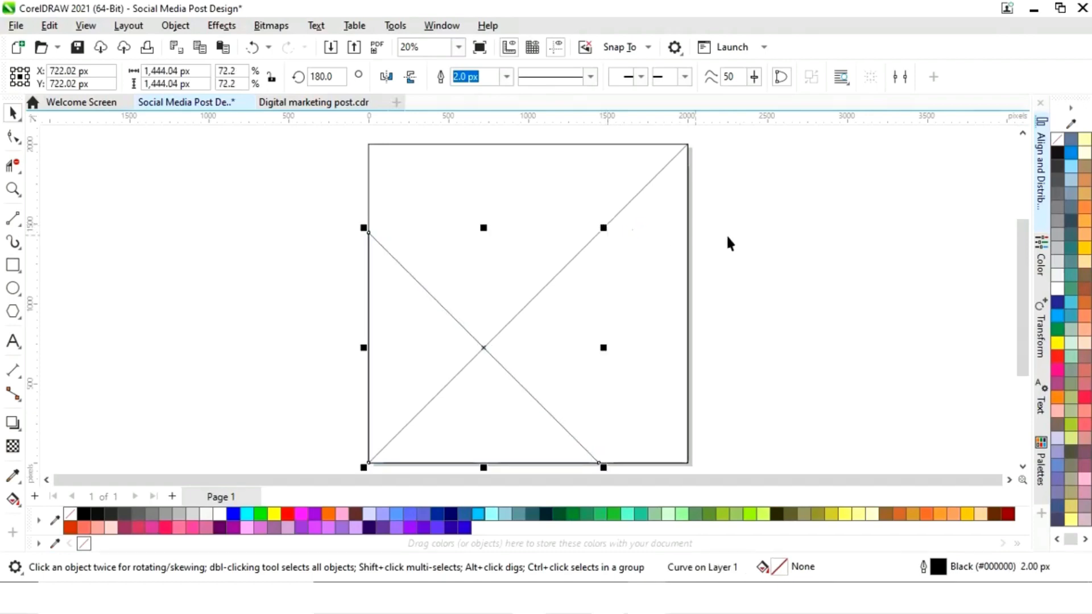
click(779, 240)
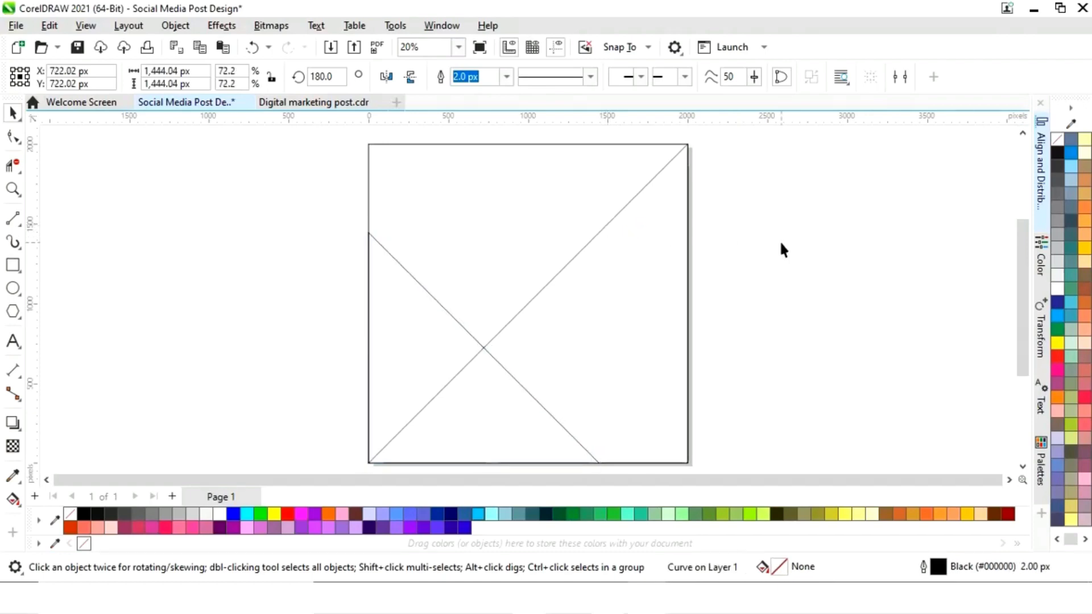
Step: Shrink a copy of the square to a full-width bottom strip about 193 px high, and make a 748 px wide copy at its right end
click(557, 218)
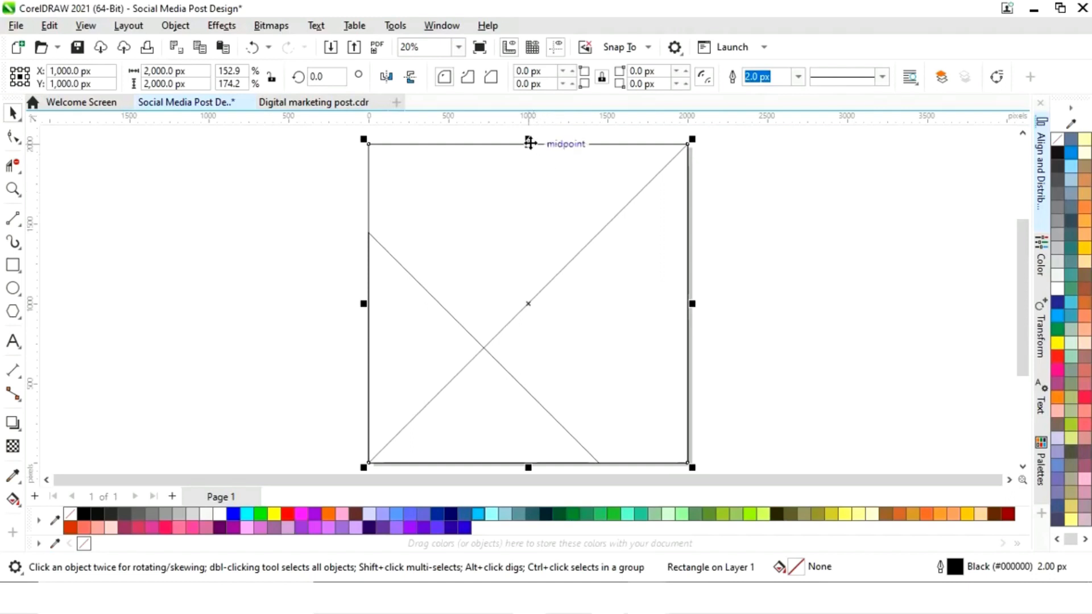
drag(529, 142, 494, 431)
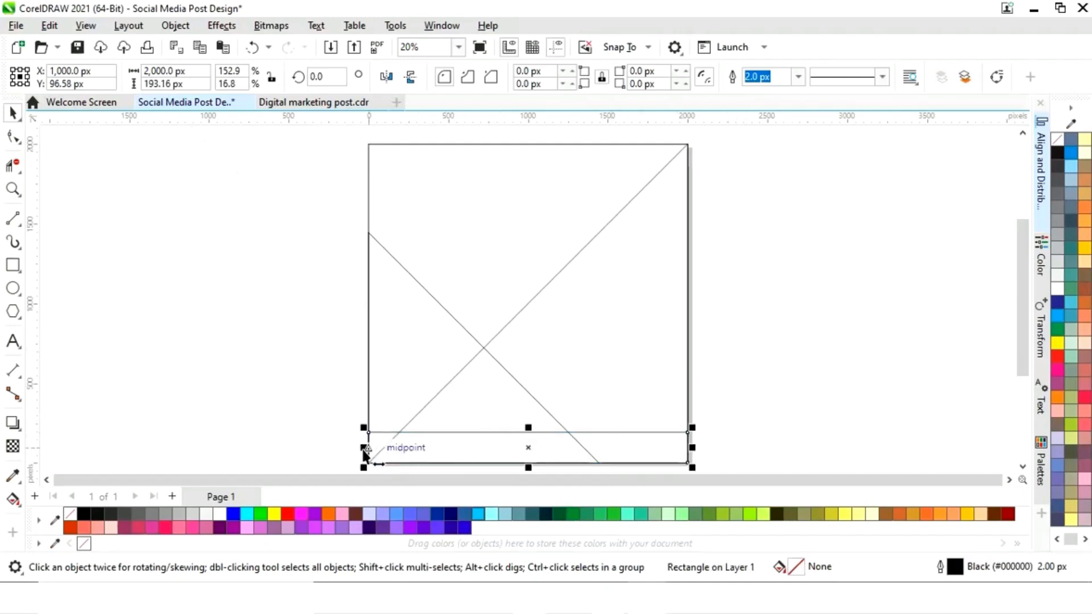
drag(364, 449, 562, 456)
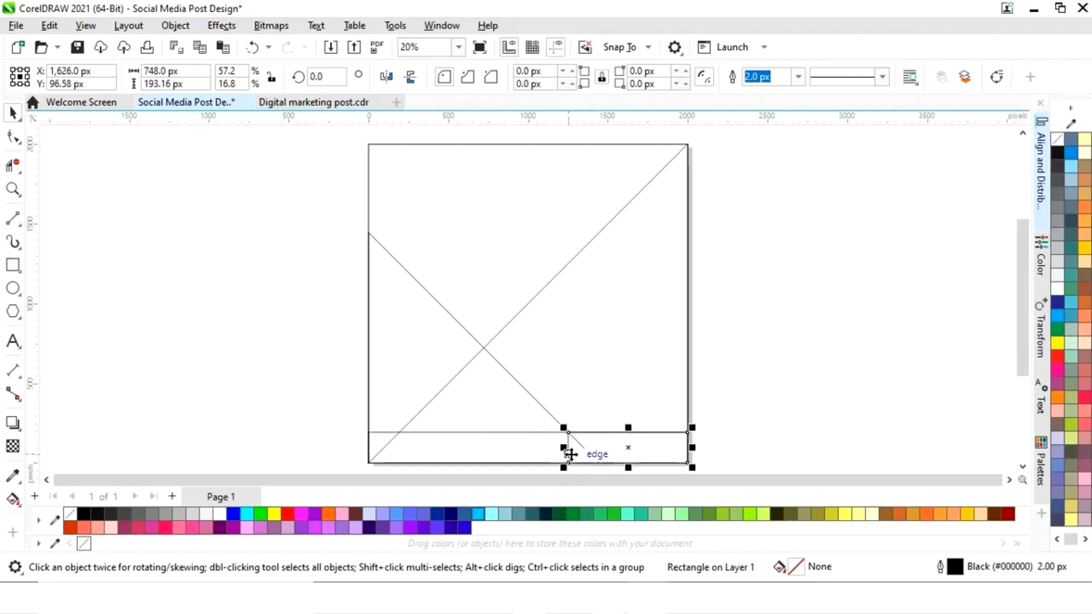
Step: Convert the short bottom strip to curves and move its upper-left node inward to slant the left edge
right_click(572, 453)
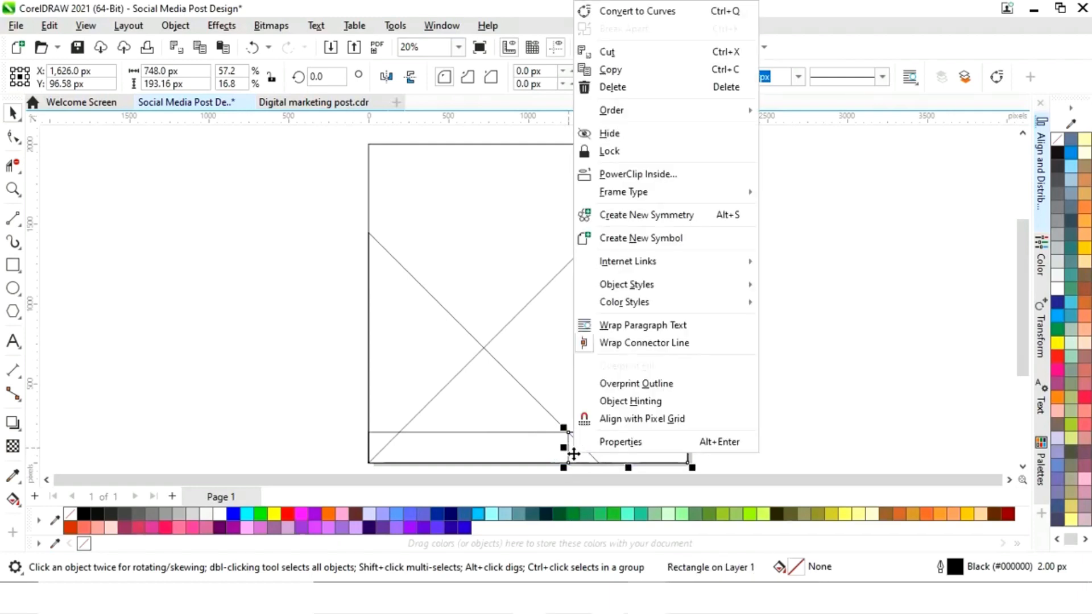
click(635, 17)
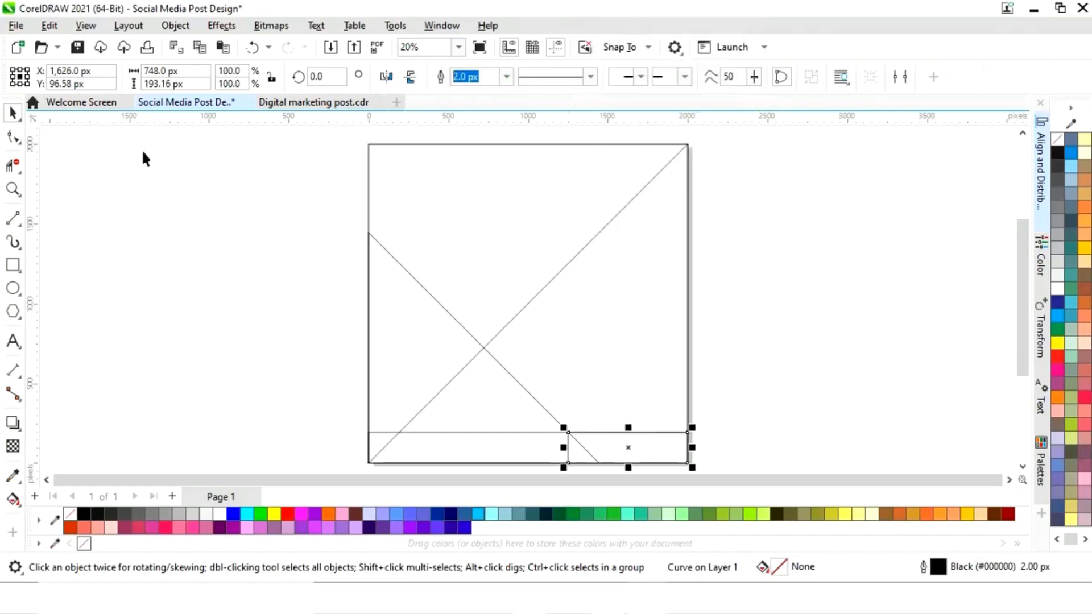
click(12, 138)
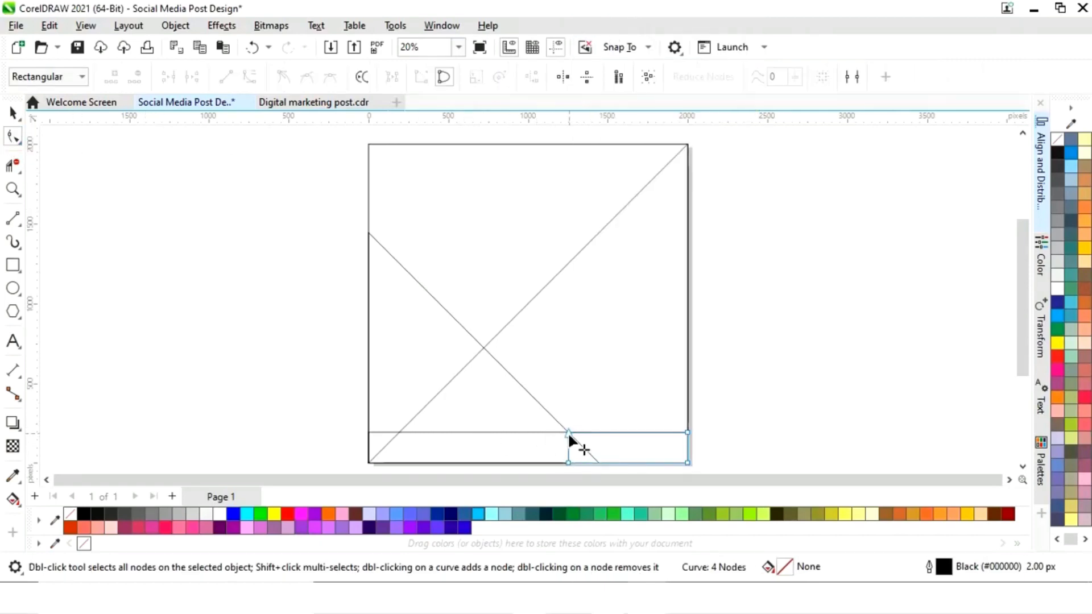
drag(567, 432, 594, 432)
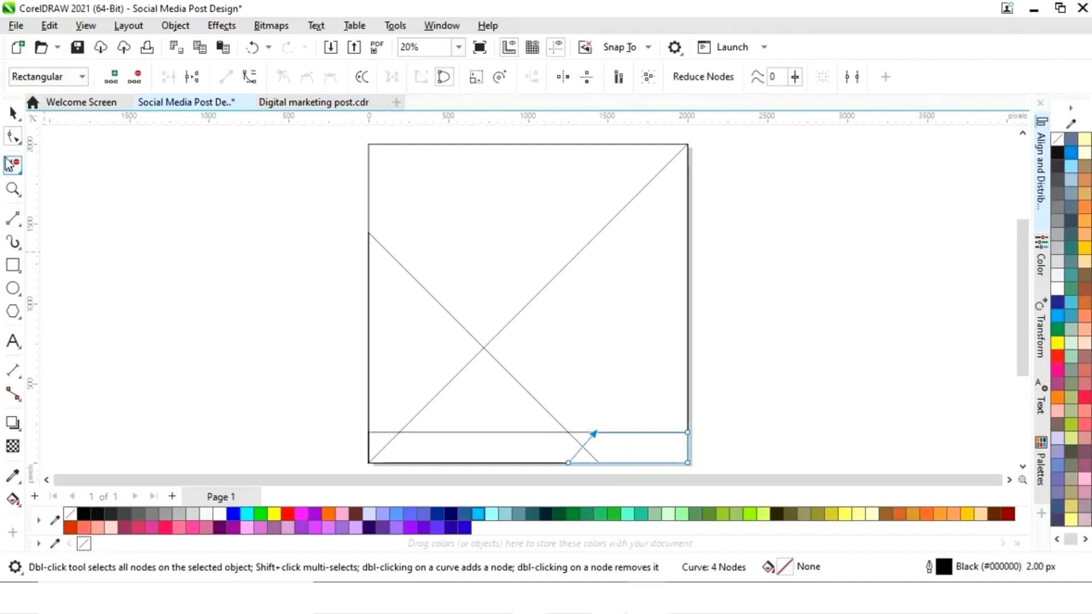
click(12, 112)
click(244, 257)
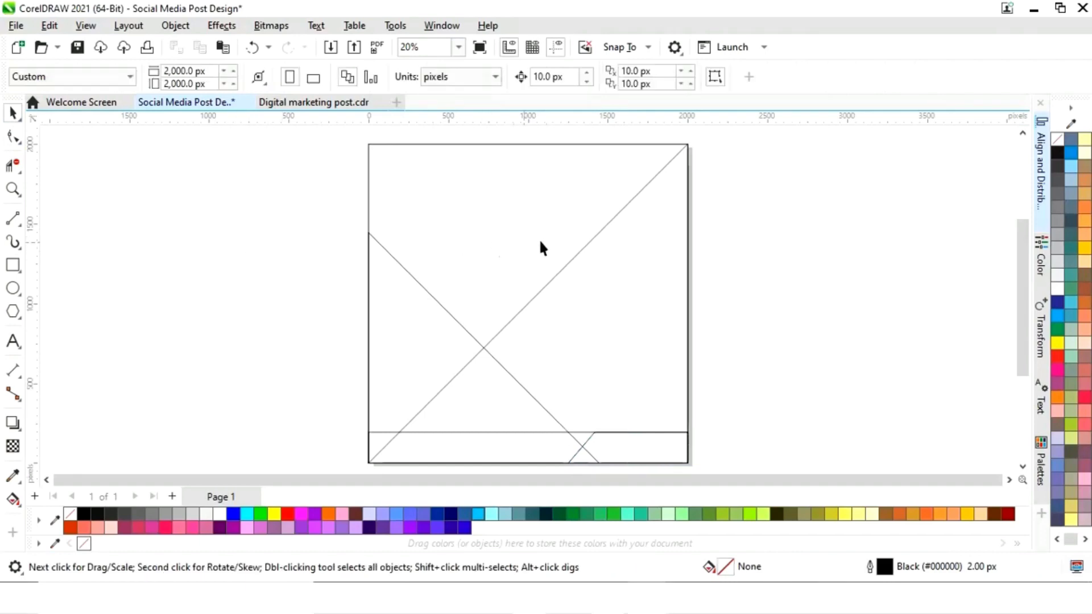
Step: Apply a fountain fill to the background square, running diagonally from its upper-left to its lower-right corner
click(535, 173)
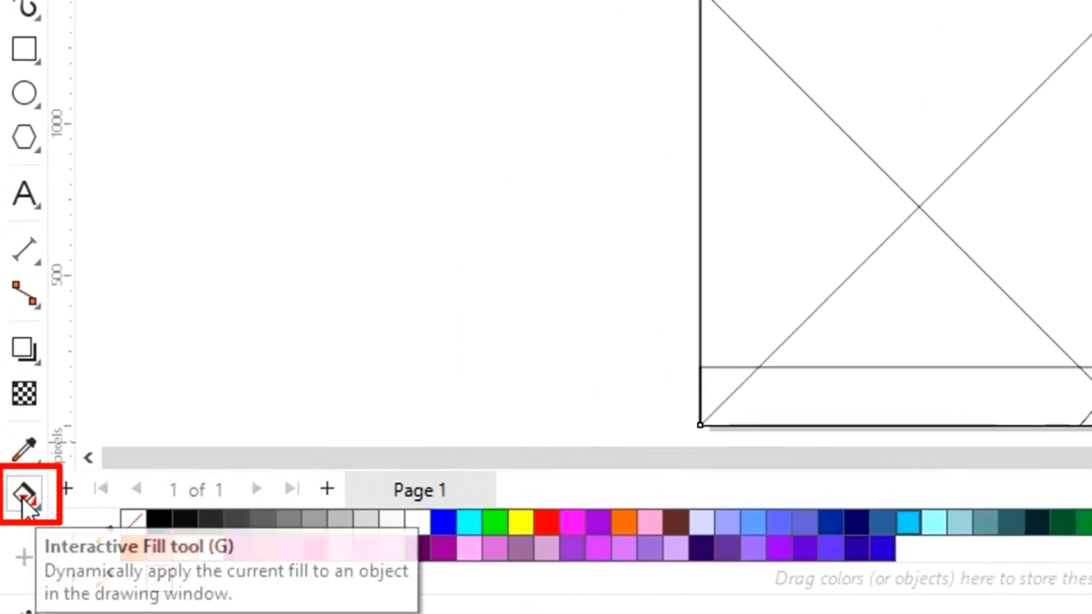
click(24, 494)
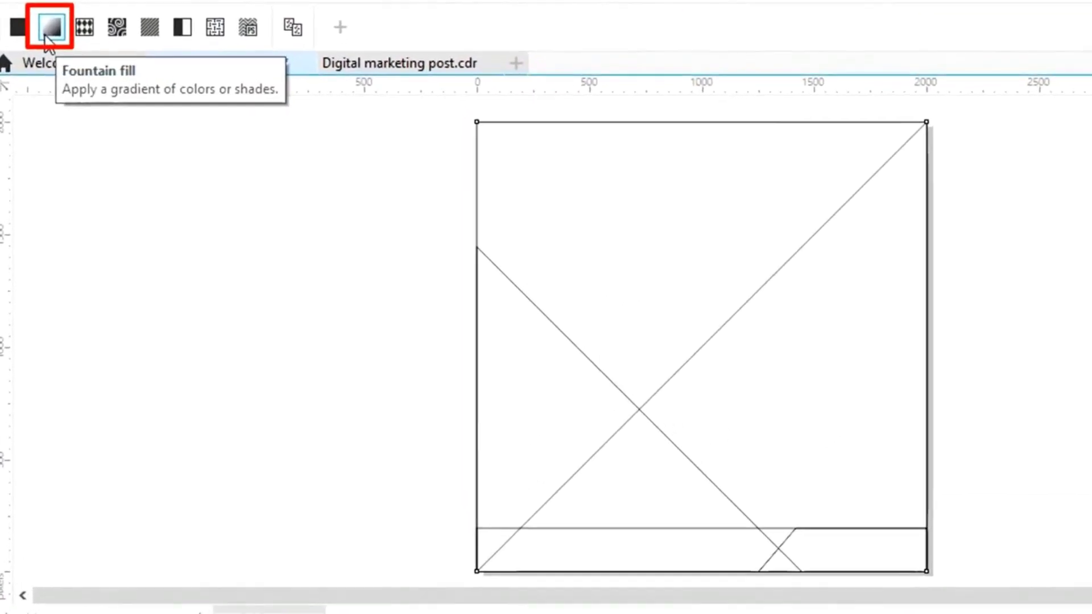
click(59, 59)
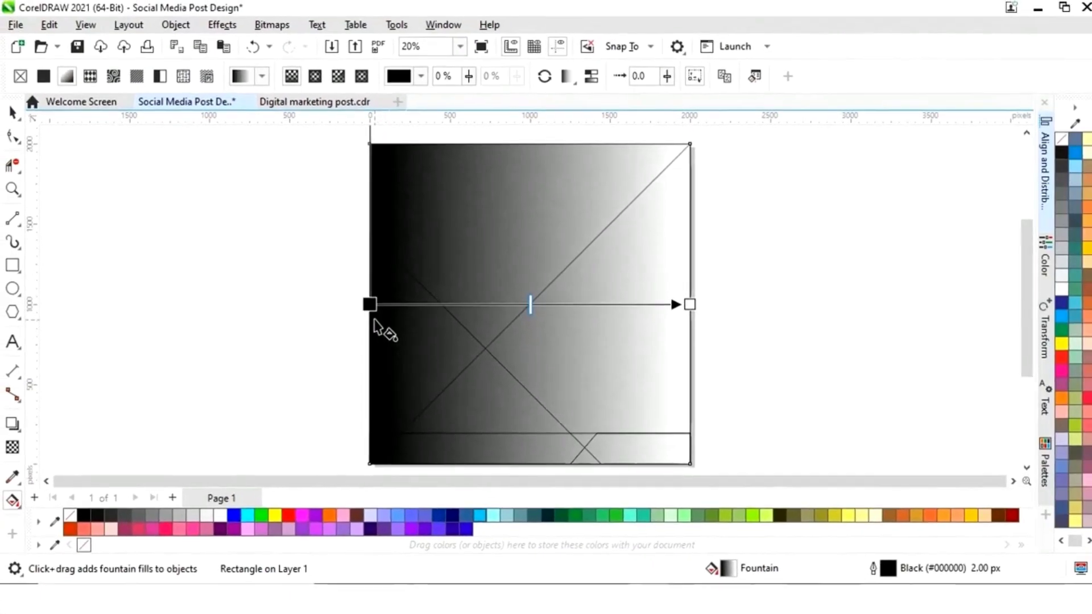
drag(431, 328, 368, 143)
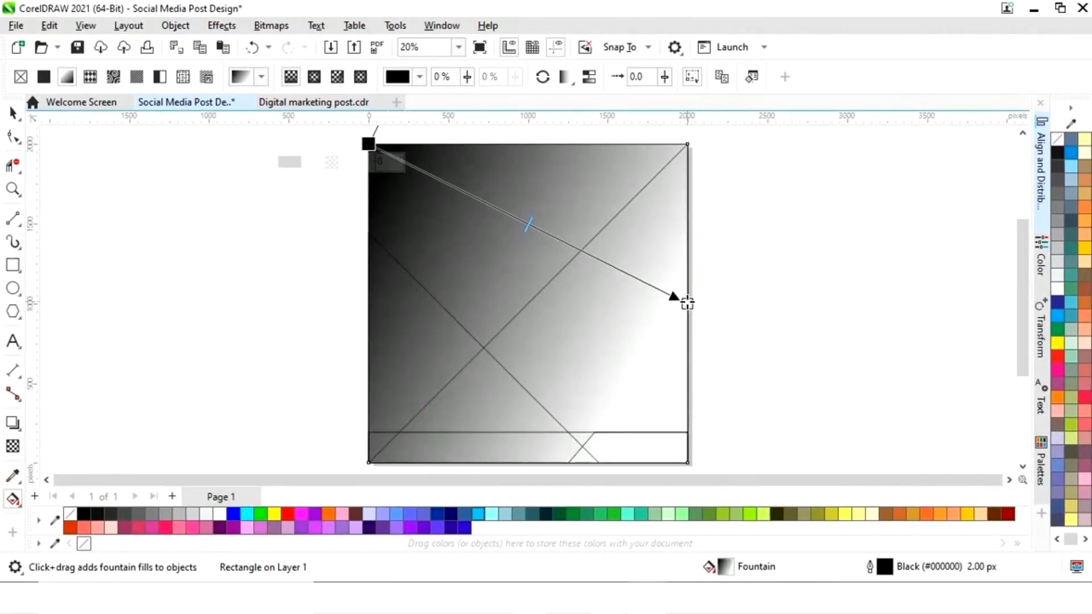
drag(687, 303, 686, 461)
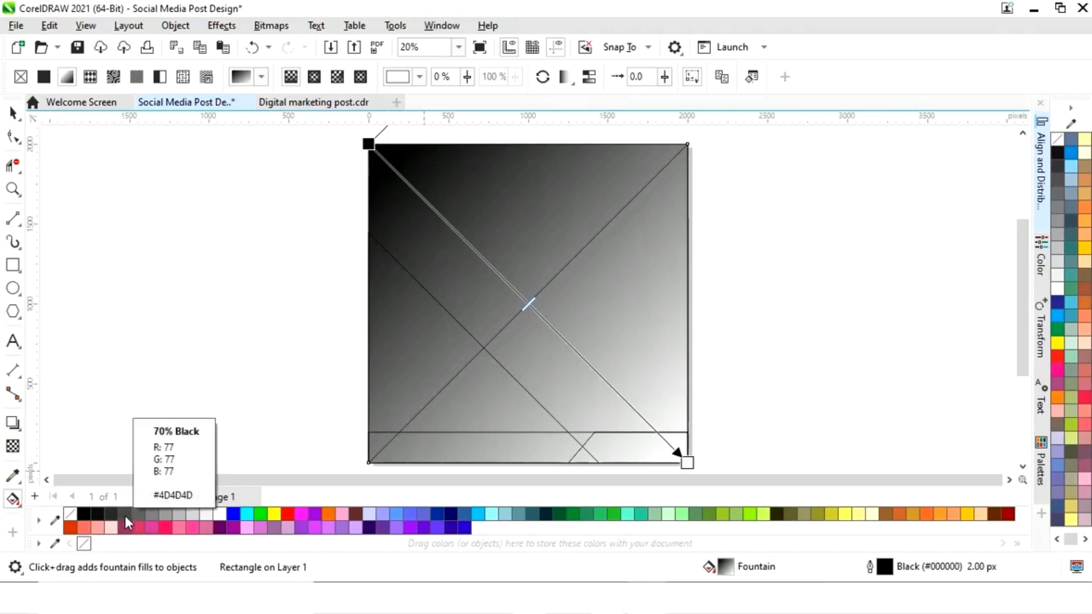
Step: Color the gradient from 70% Black to dark blue and shift its midpoint toward the blue end
drag(128, 523, 370, 146)
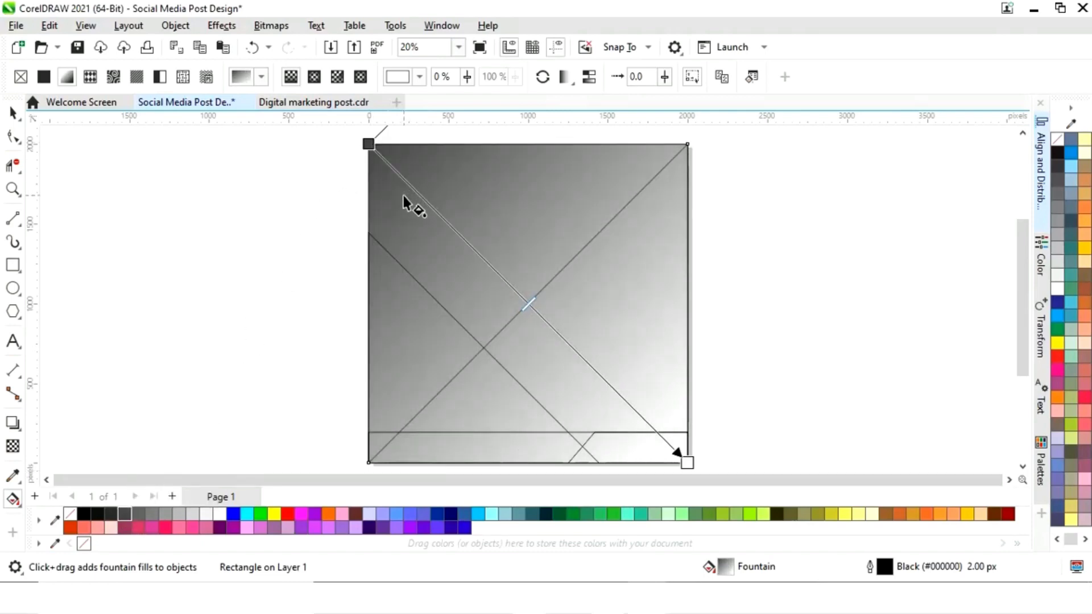
drag(111, 545, 688, 384)
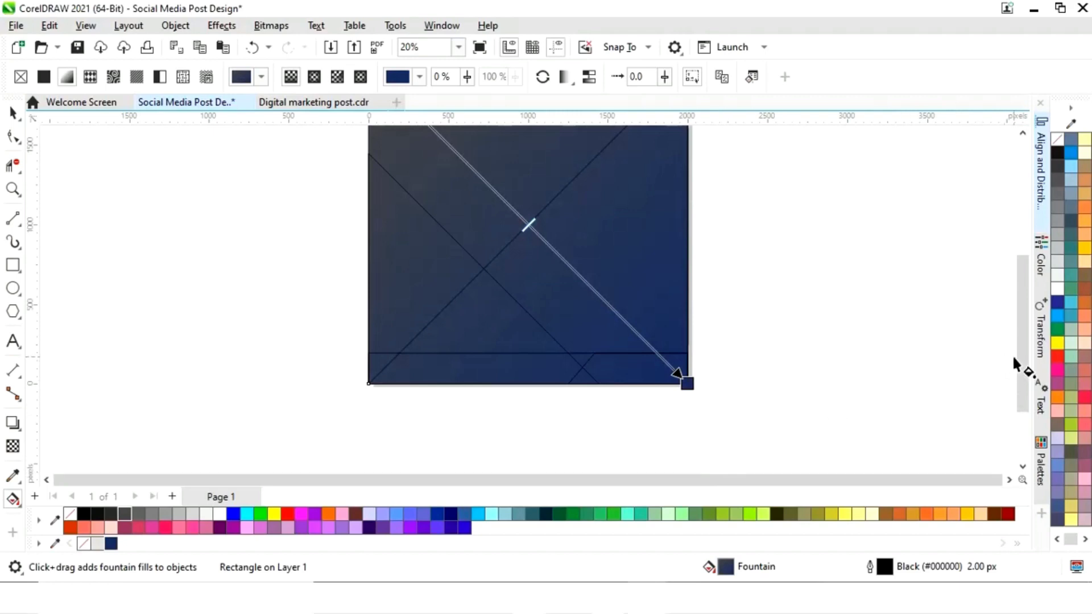
drag(1021, 366, 1015, 313)
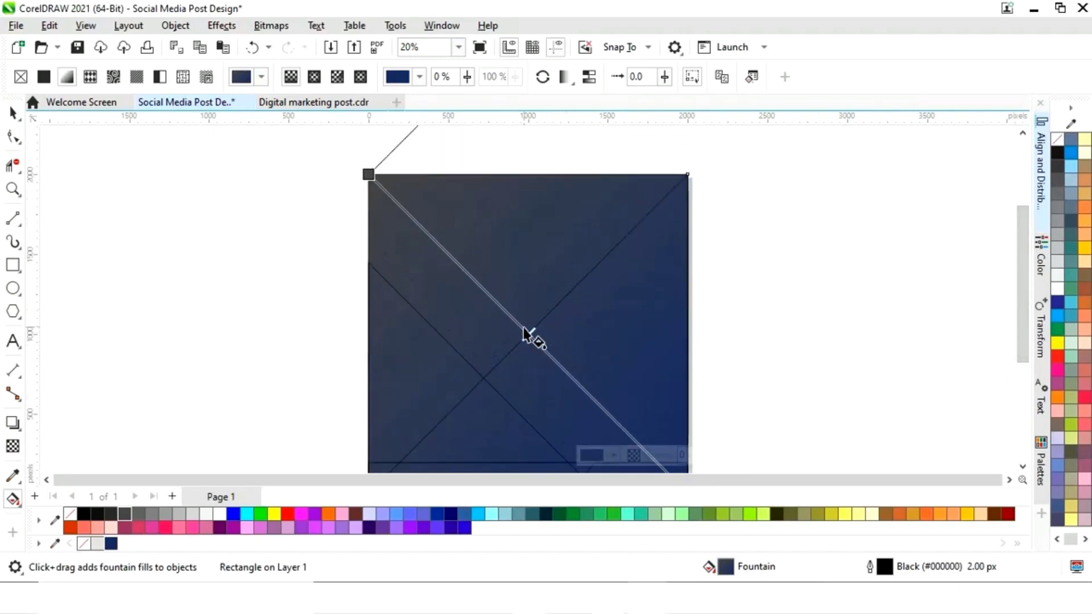
drag(528, 333, 560, 366)
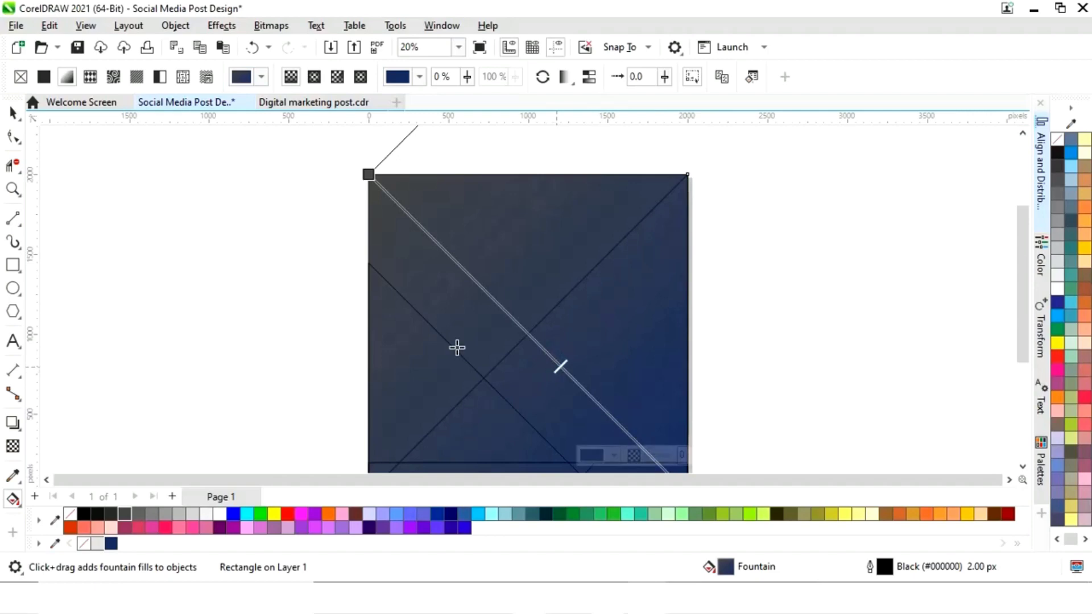
Step: Fill the large lower-right triangle with white
click(13, 112)
click(707, 271)
click(605, 328)
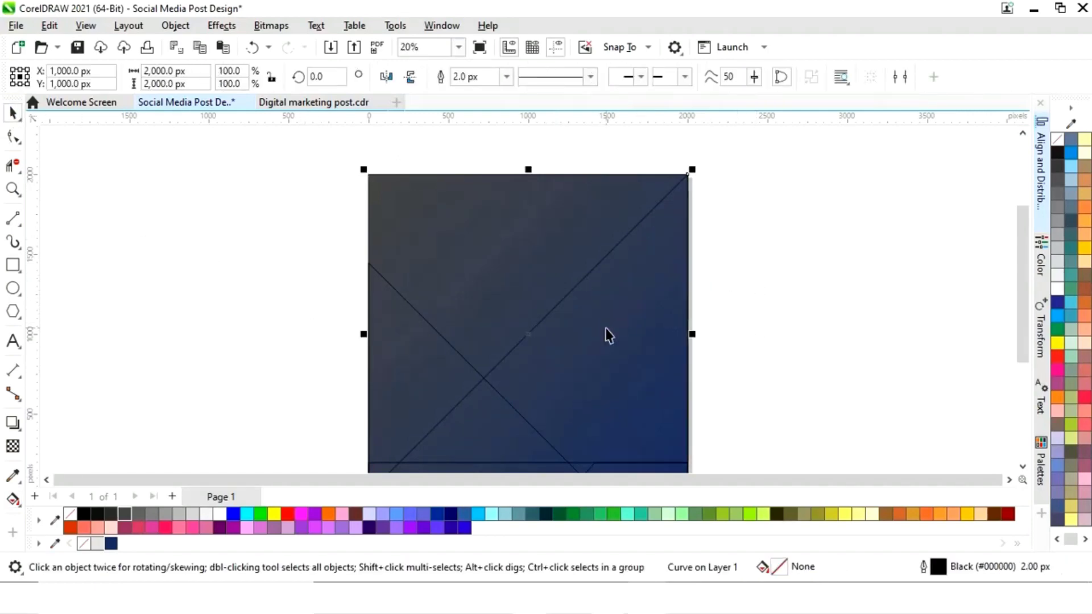
click(220, 515)
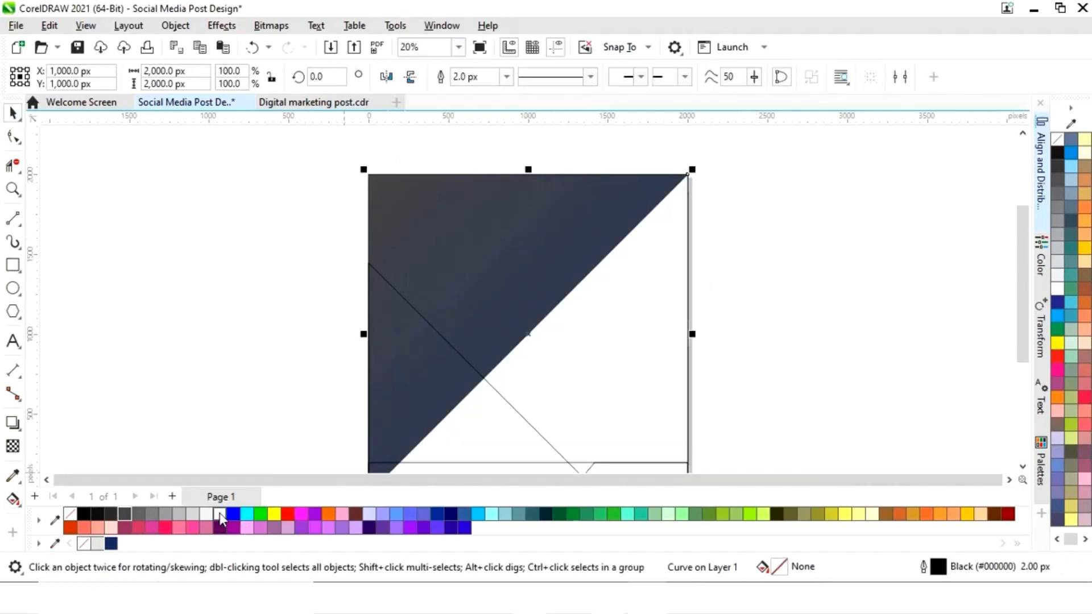
Step: Fill the lower-left triangle with white
click(816, 317)
click(434, 380)
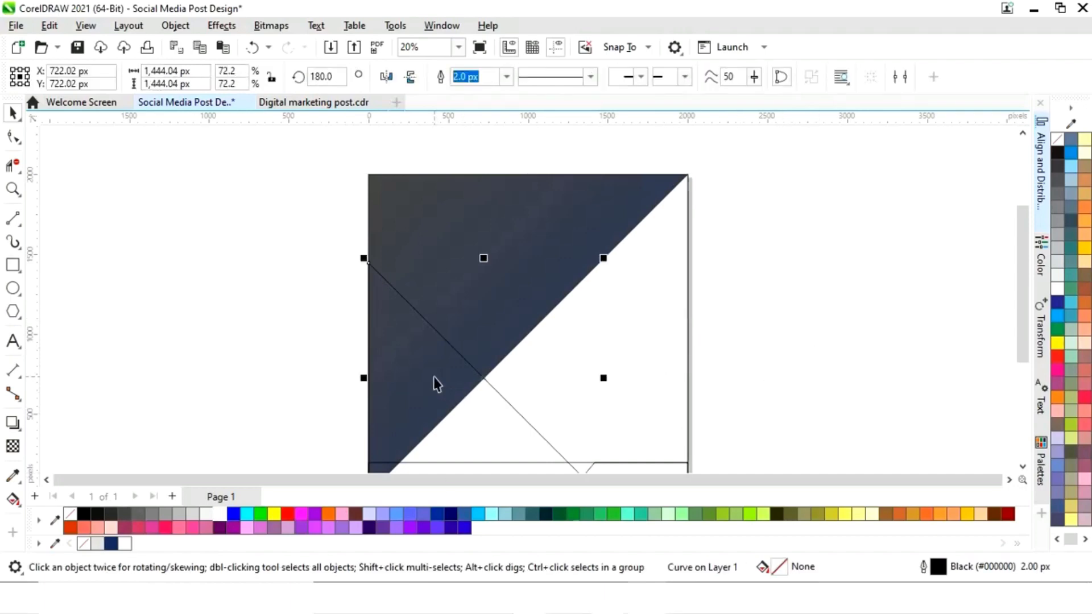
click(220, 515)
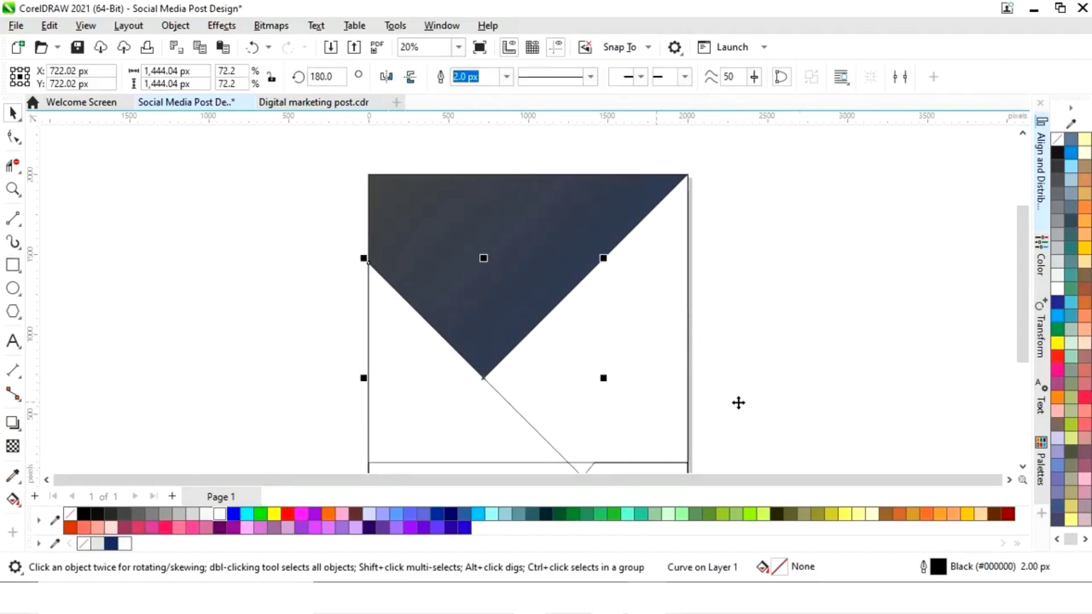
drag(1020, 300, 1019, 309)
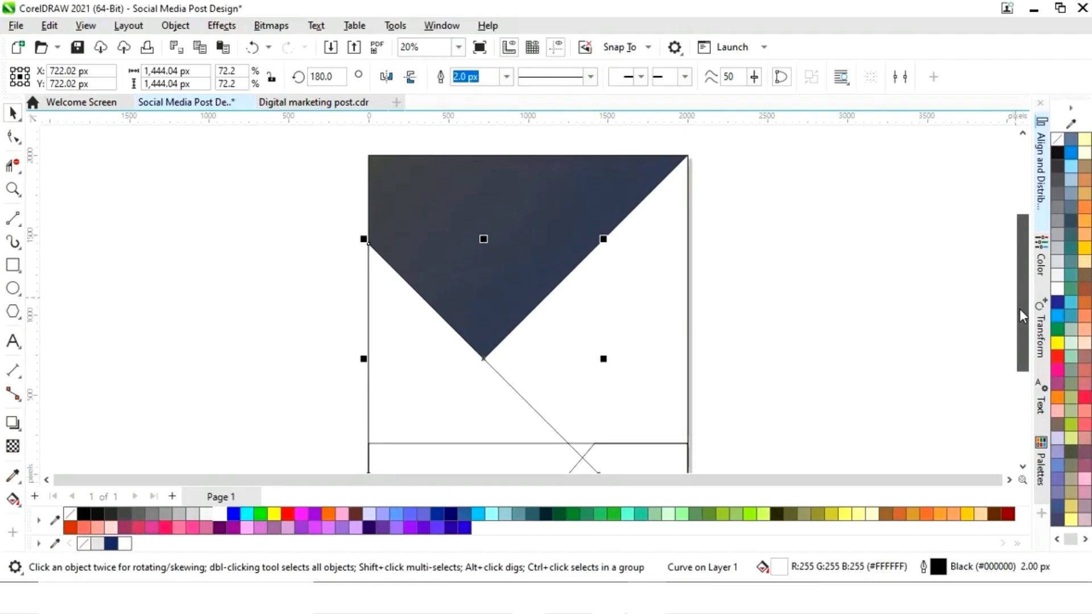
click(860, 316)
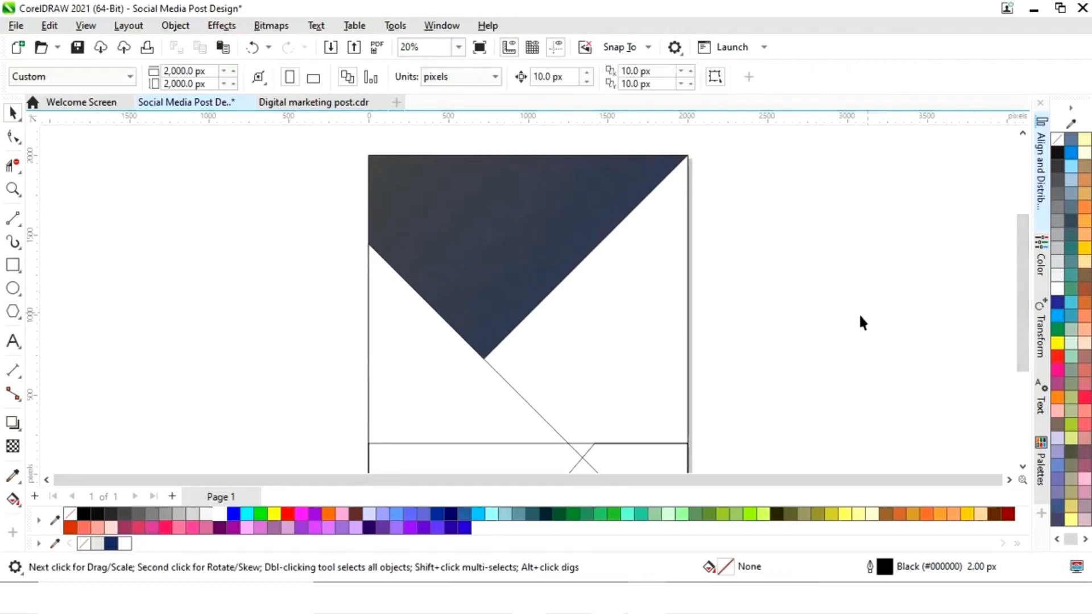
Step: Fill the full-width bottom strip with white and the short slanted strip at its right end with dark gray
click(540, 459)
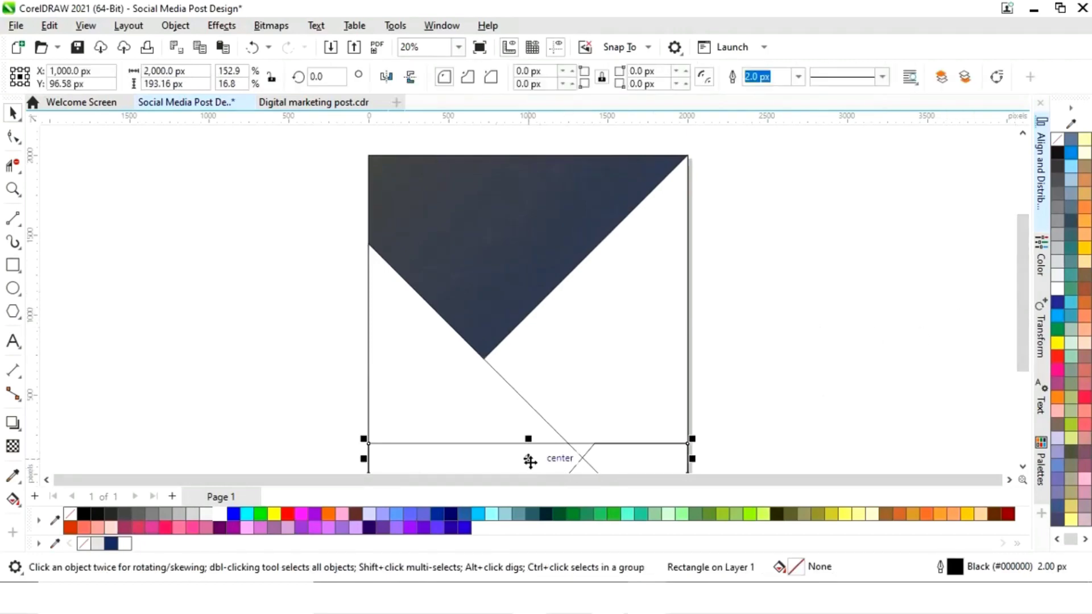
click(213, 516)
click(779, 393)
click(654, 458)
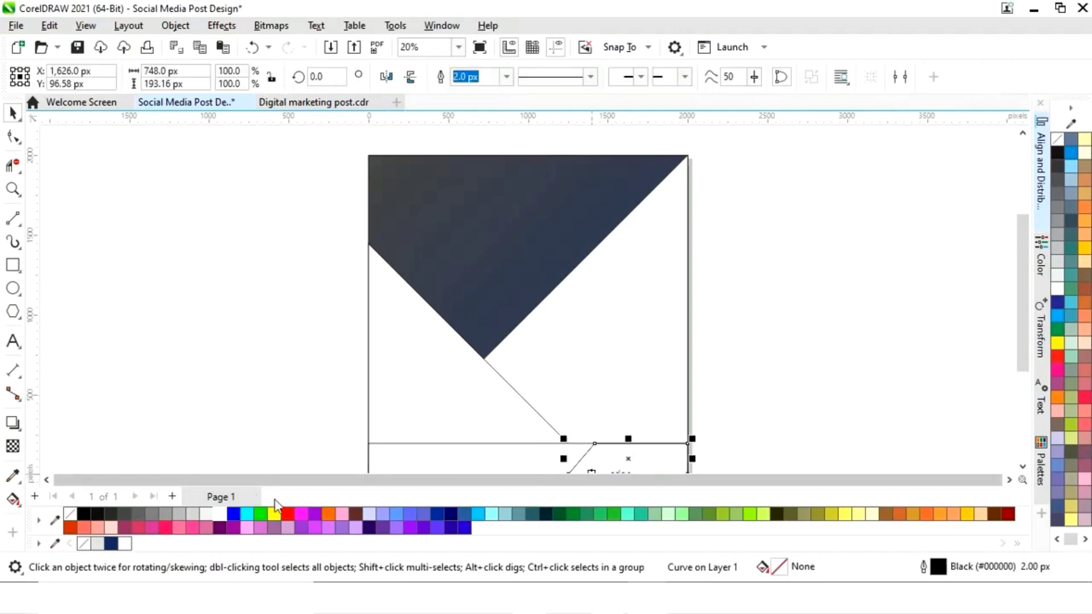
click(130, 512)
click(906, 354)
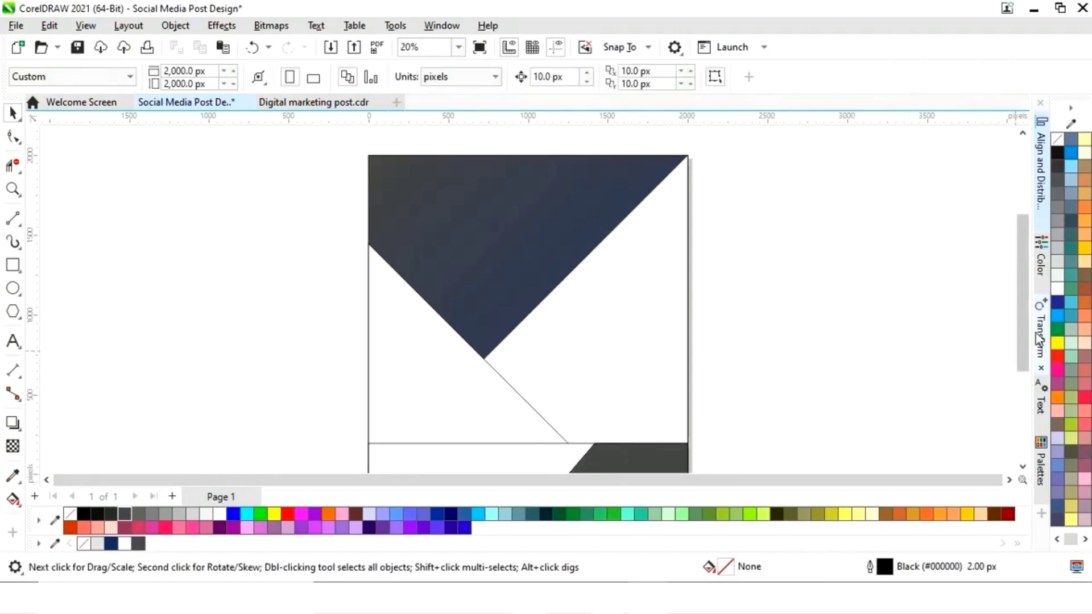
drag(1024, 325, 1023, 328)
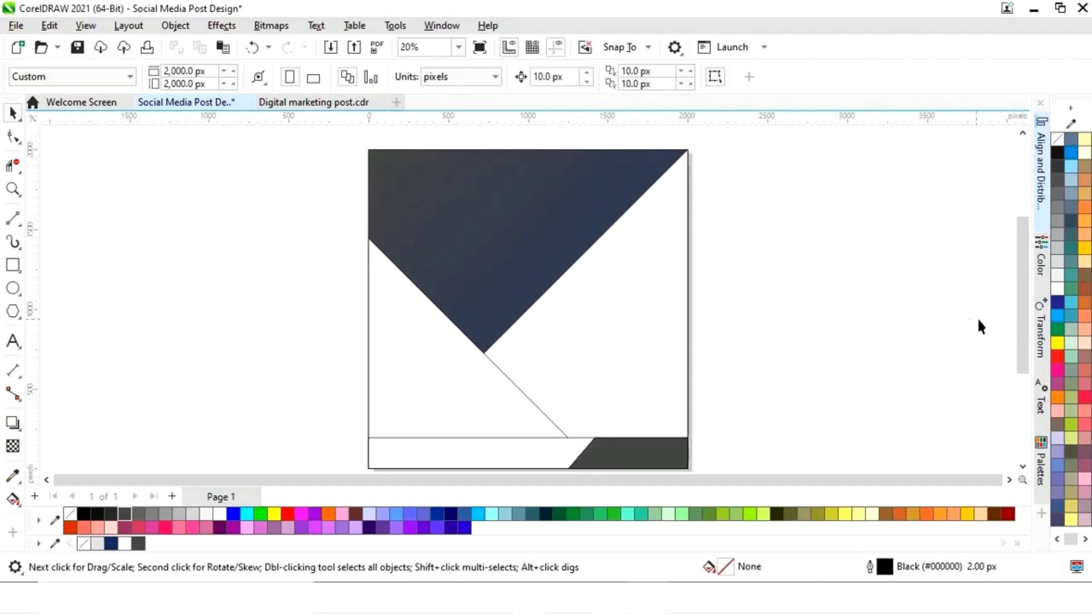
Step: Make a copy of the lower-left triangle scaled down to about 1,369 px, fill it with dark blue, and order it behind the bottom strips
click(502, 339)
drag(604, 233, 591, 244)
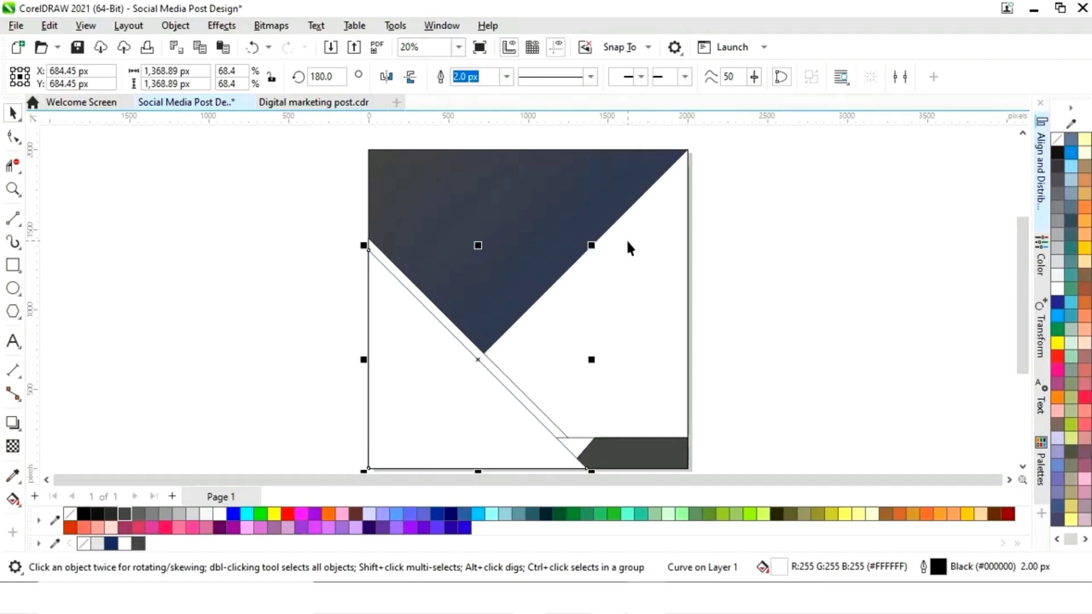
click(111, 543)
key(ctrl+Page_Down)
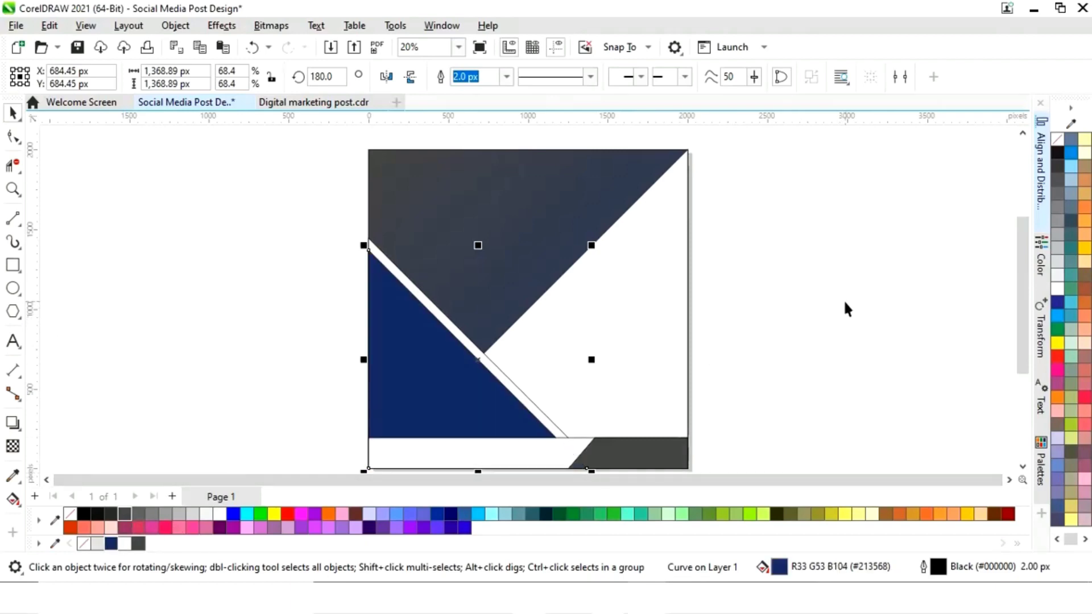
click(844, 303)
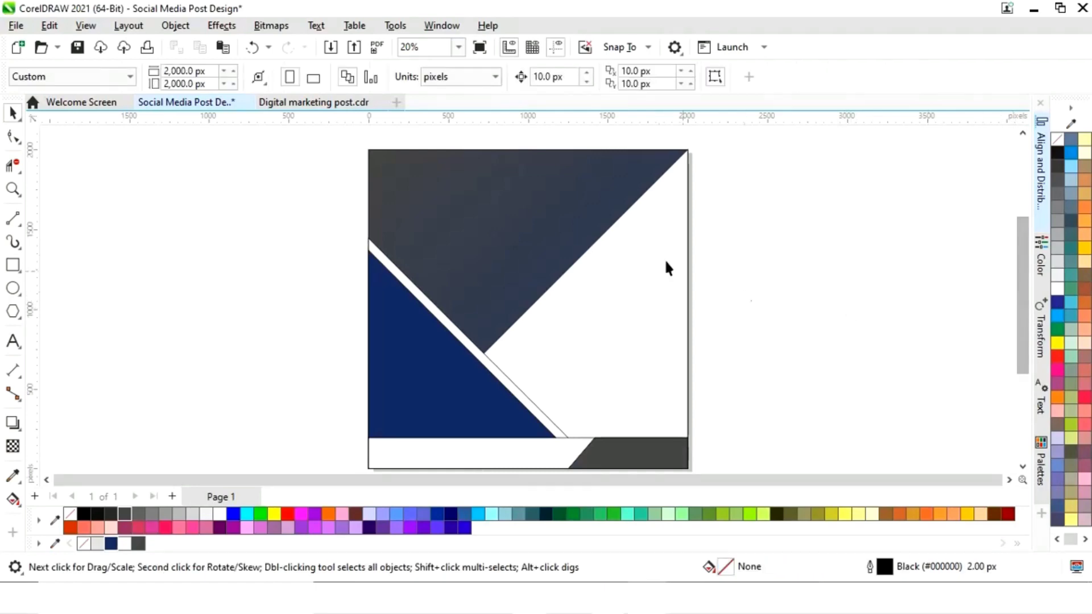
Step: Remove the outlines from all six shapes of the design
drag(347, 138, 725, 444)
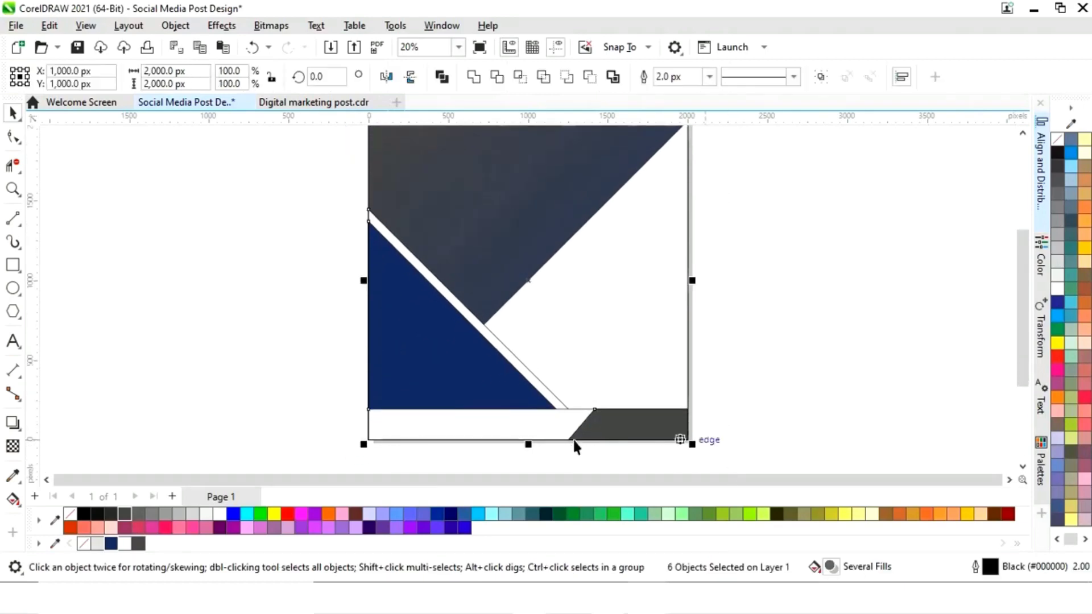
right_click(70, 515)
click(741, 334)
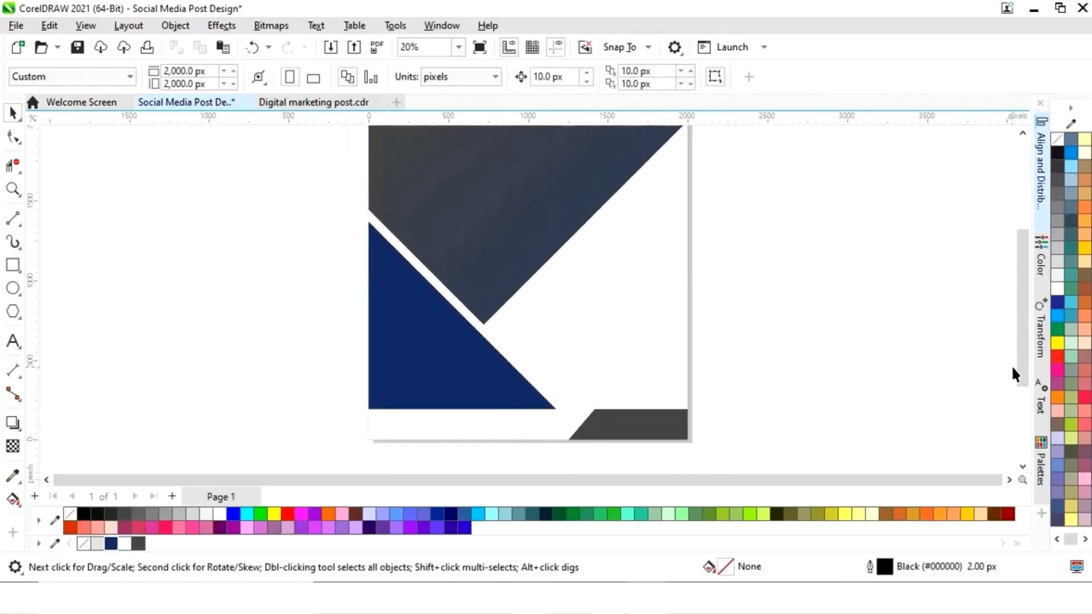
drag(1022, 373, 1025, 364)
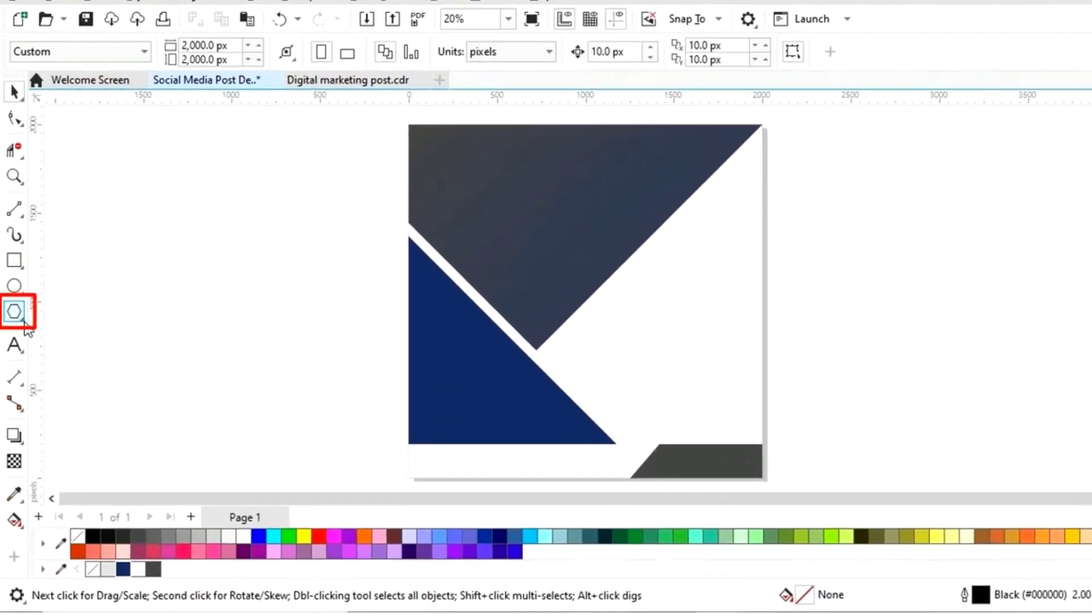
Step: Draw a downward-pointing triangle about 1,298 px wide and high from the flowchart common shapes, and place it left of the page
click(20, 317)
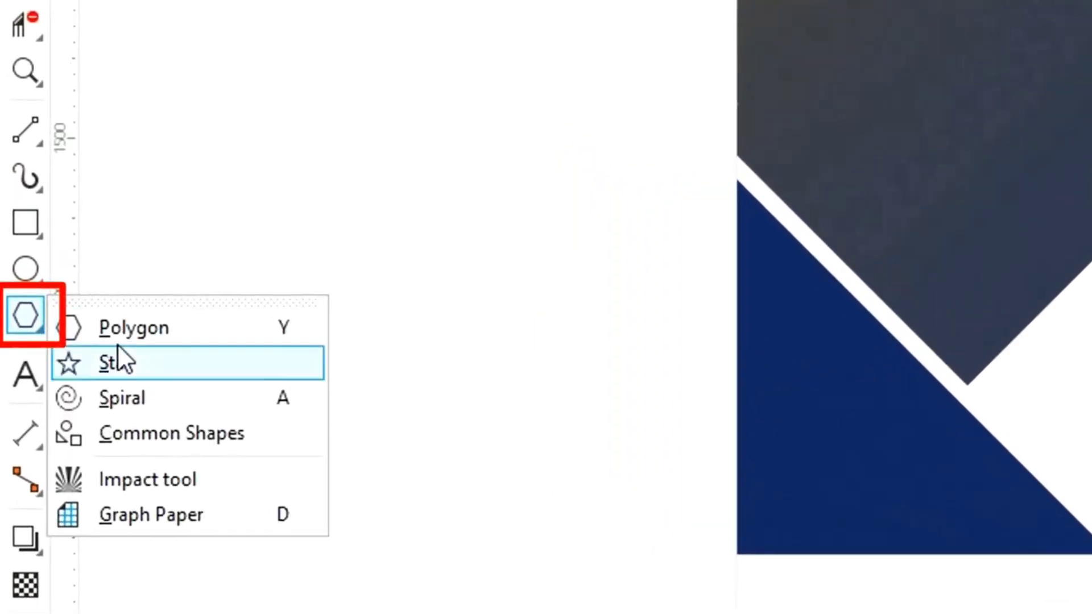
click(134, 435)
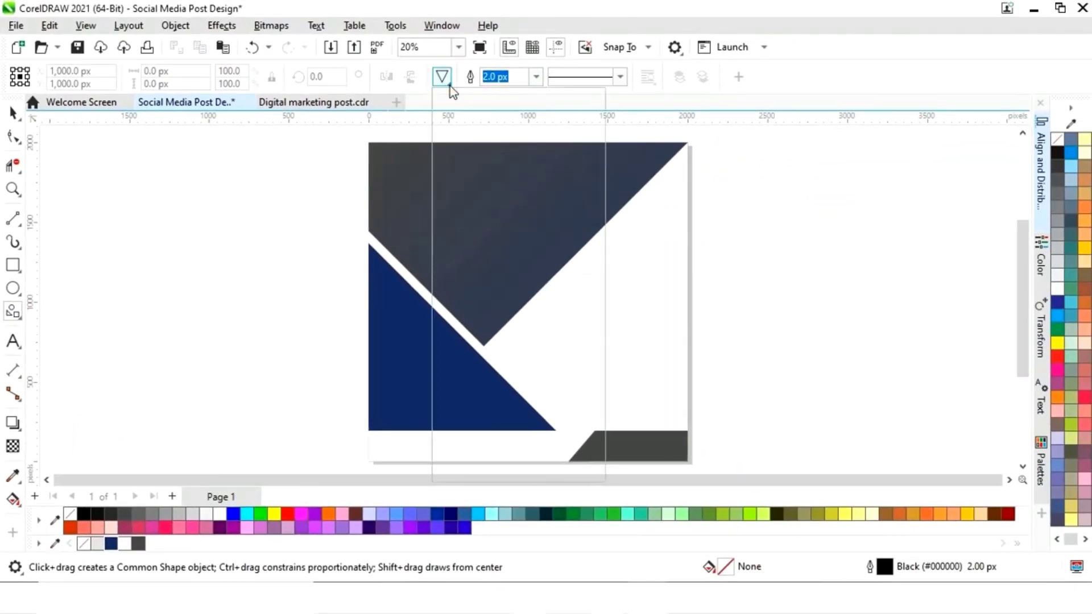
click(450, 86)
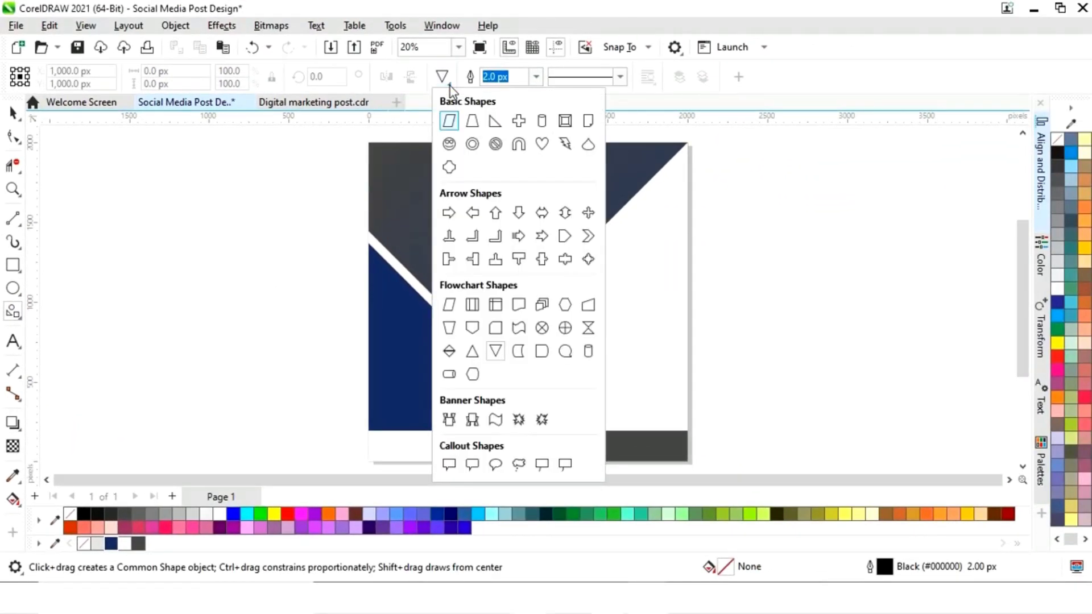
click(495, 354)
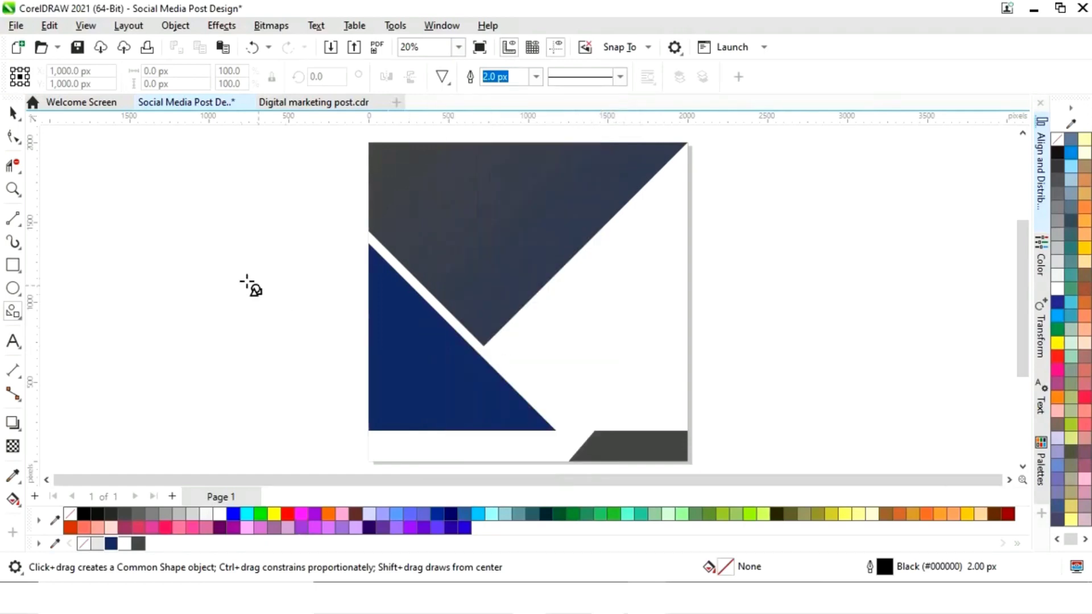
drag(218, 246, 423, 364)
key(space)
drag(320, 348, 244, 312)
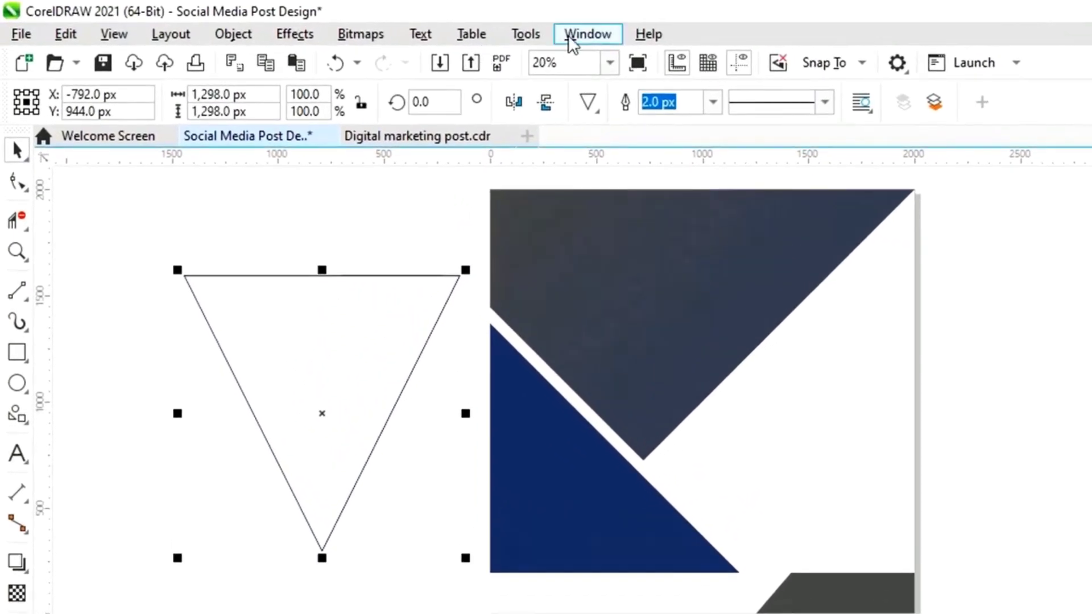
Step: Round the new triangle's corners with a 200 px fillet
click(430, 30)
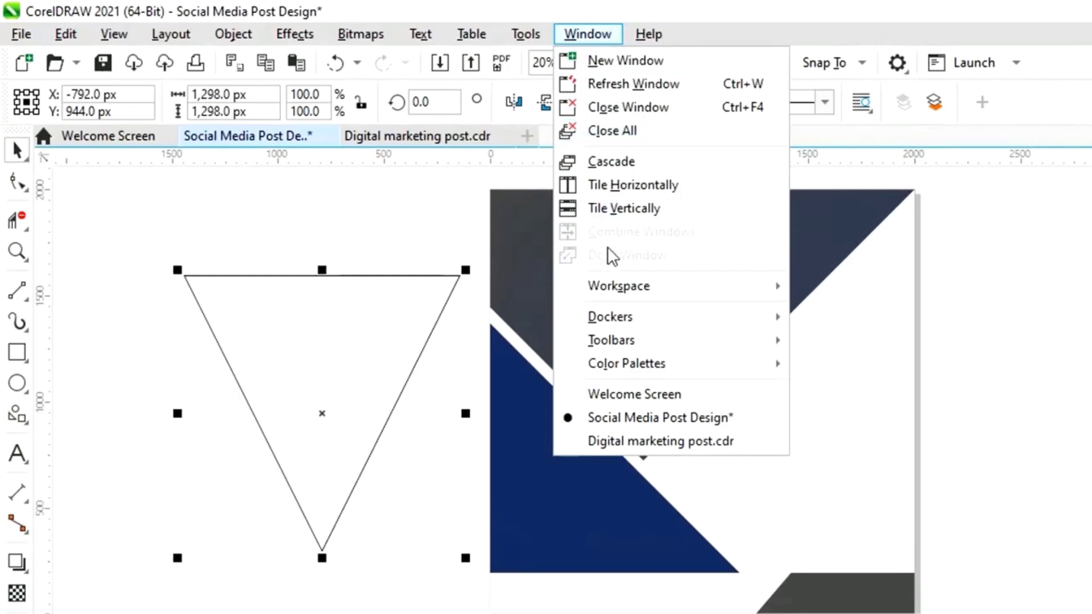
mouse_move(612, 321)
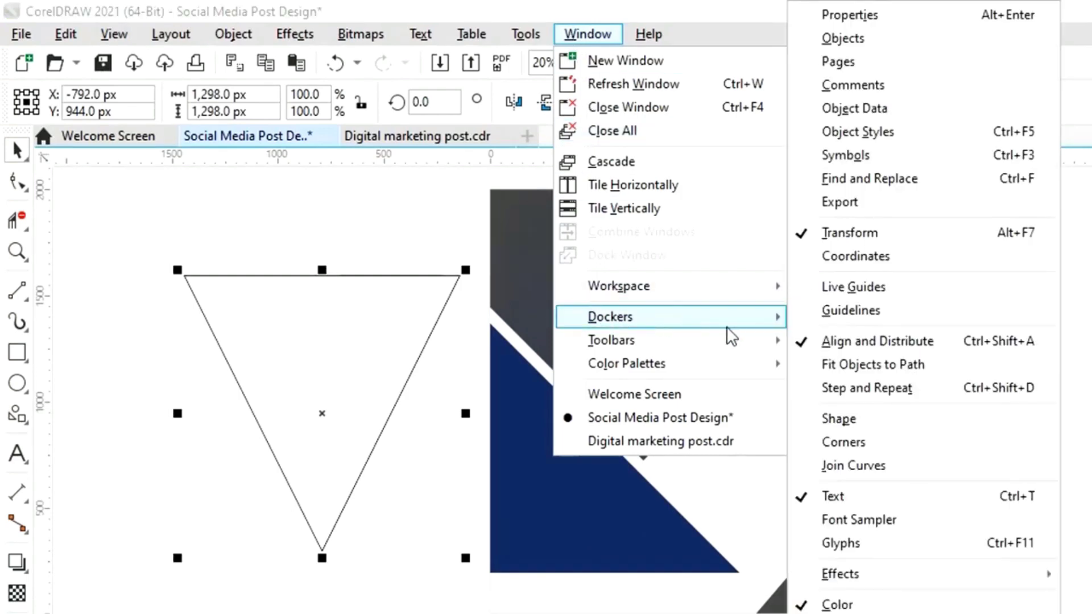
click(863, 444)
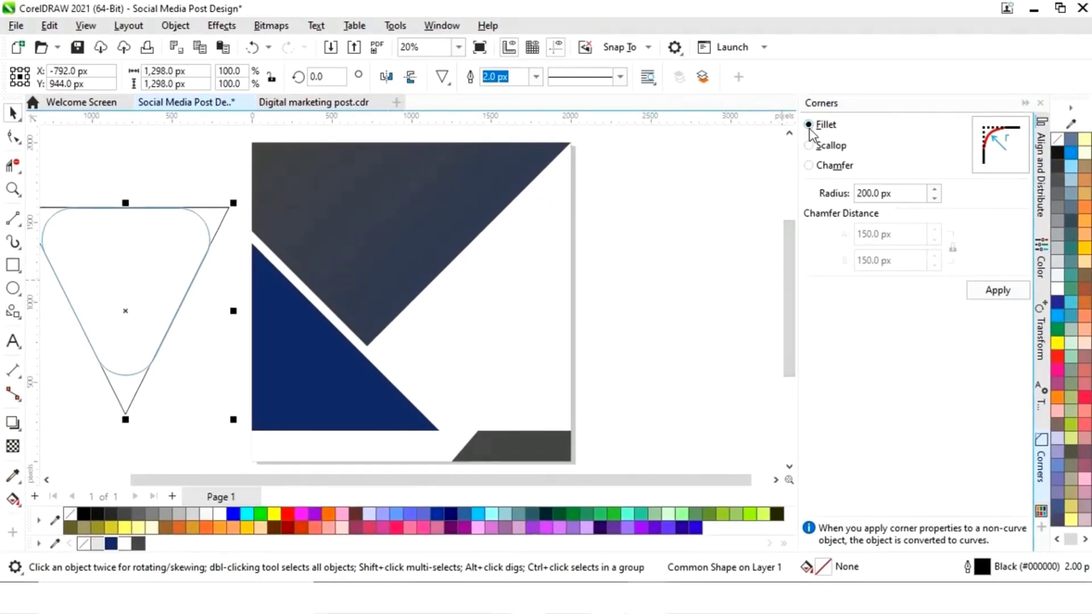
click(982, 291)
click(1025, 104)
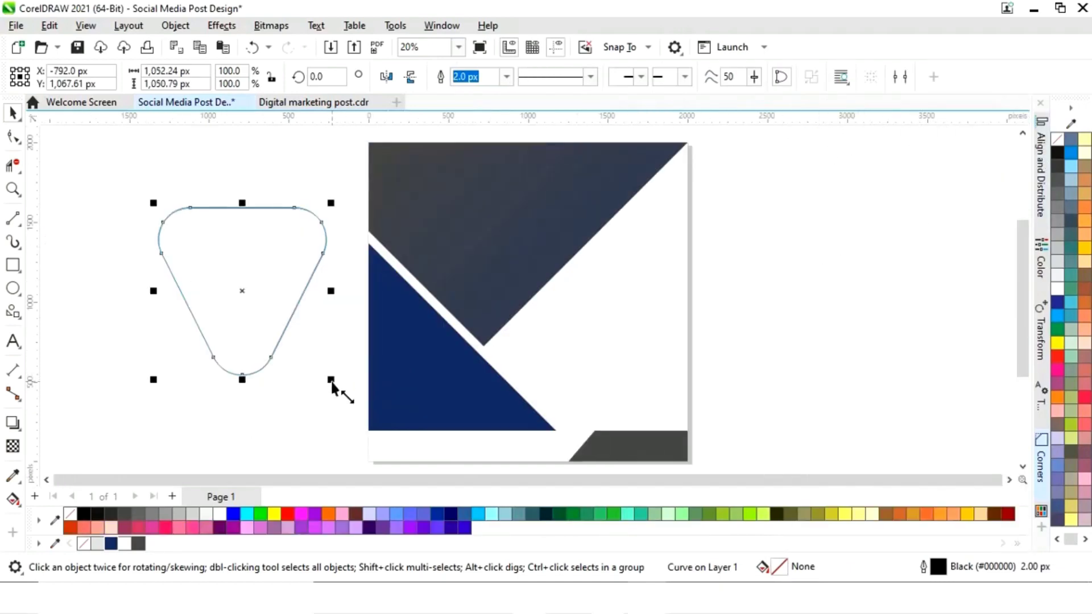
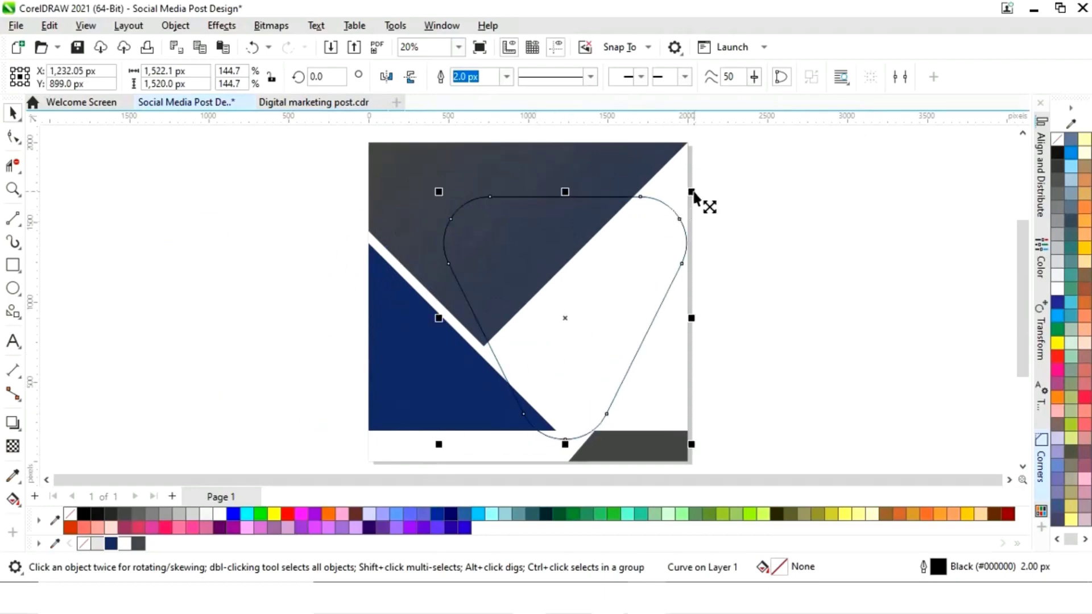
Step: Resize the rounded triangle to about 1,468 px wide and place it over the design against the page's right edge
mouse_move(693, 195)
mouse_down()
mouse_move(699, 205)
mouse_move(688, 208)
mouse_up()
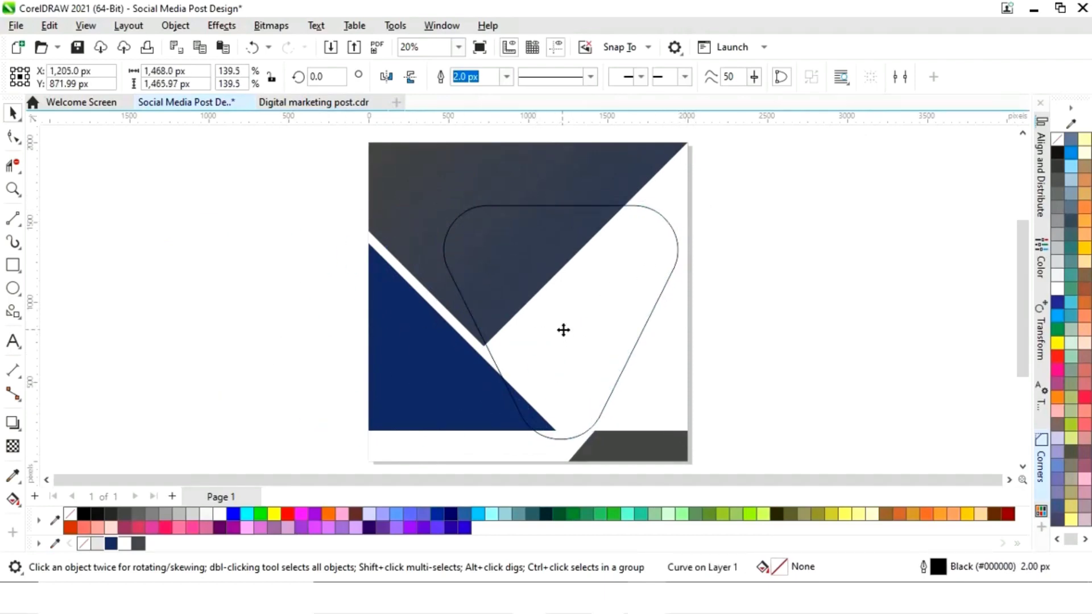
drag(563, 329, 577, 326)
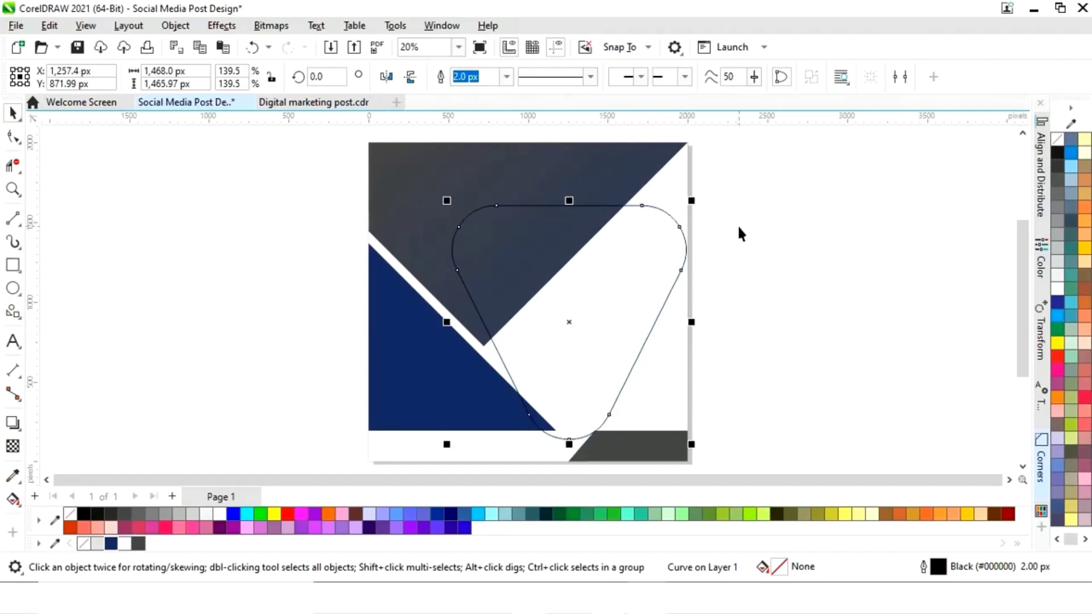
Step: Copy the background's fountain fill to the rounded triangle and redirect the gradient from its lower-left side to its upper-right corner
click(12, 500)
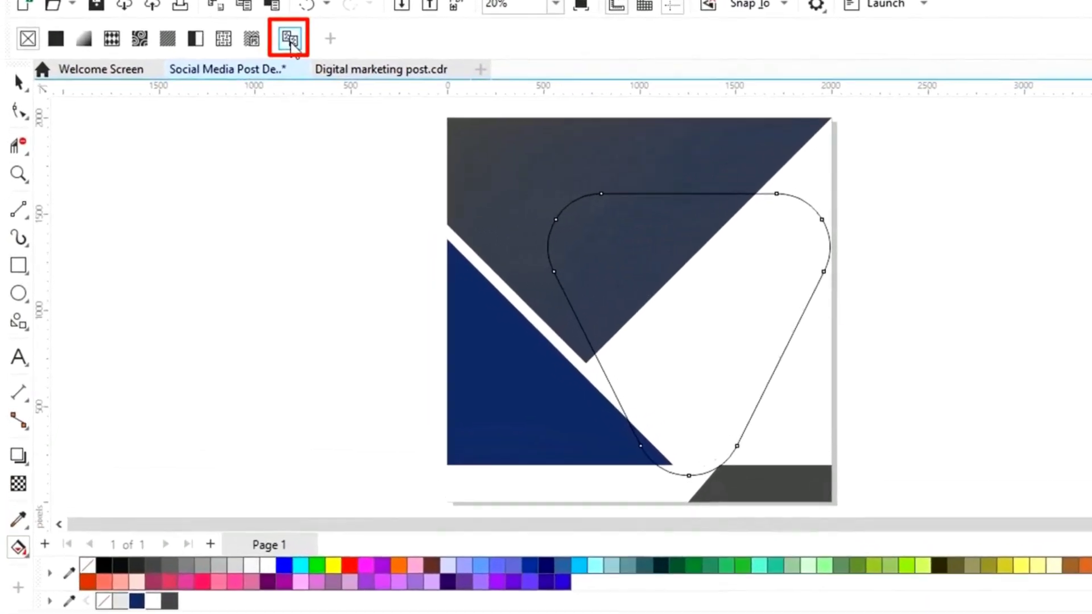
click(524, 196)
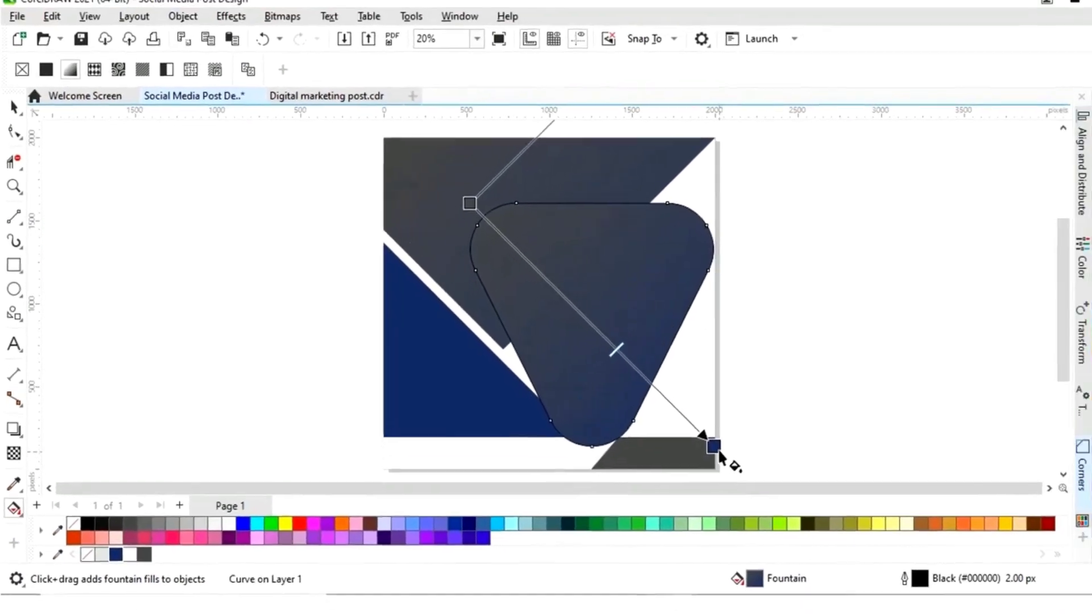
drag(883, 488, 882, 312)
drag(688, 291, 679, 228)
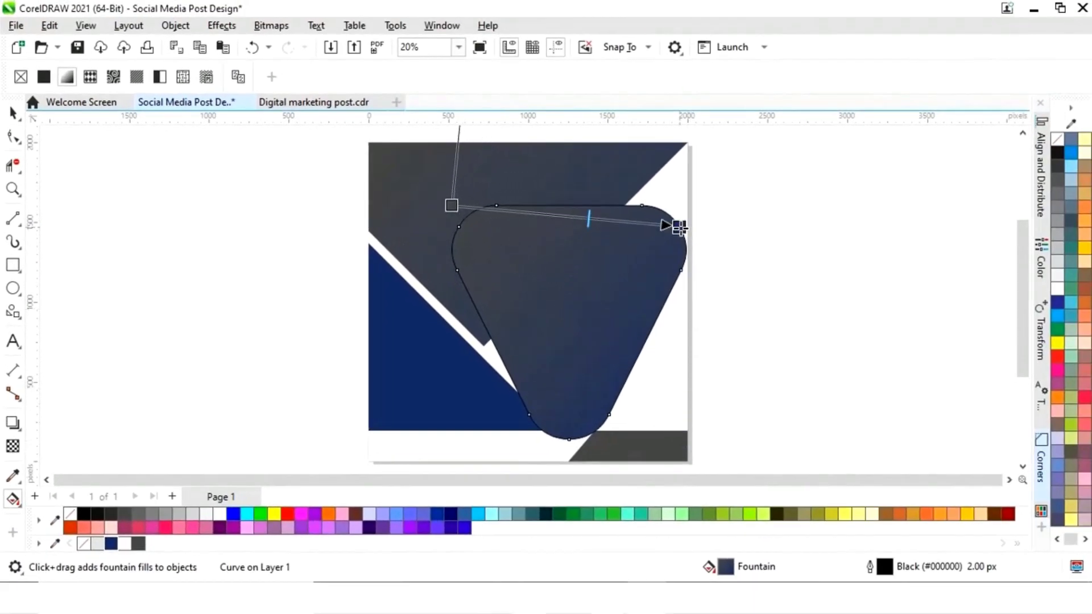
drag(451, 205, 501, 355)
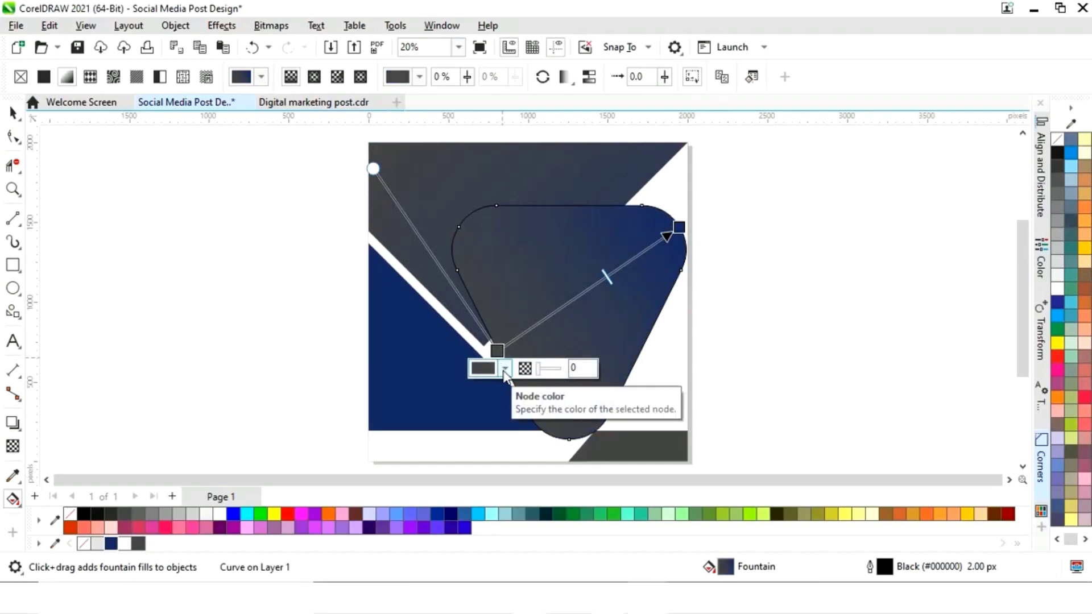
Step: Change the gradient's dark gray start color to white and remove the rounded triangle's outline
click(504, 369)
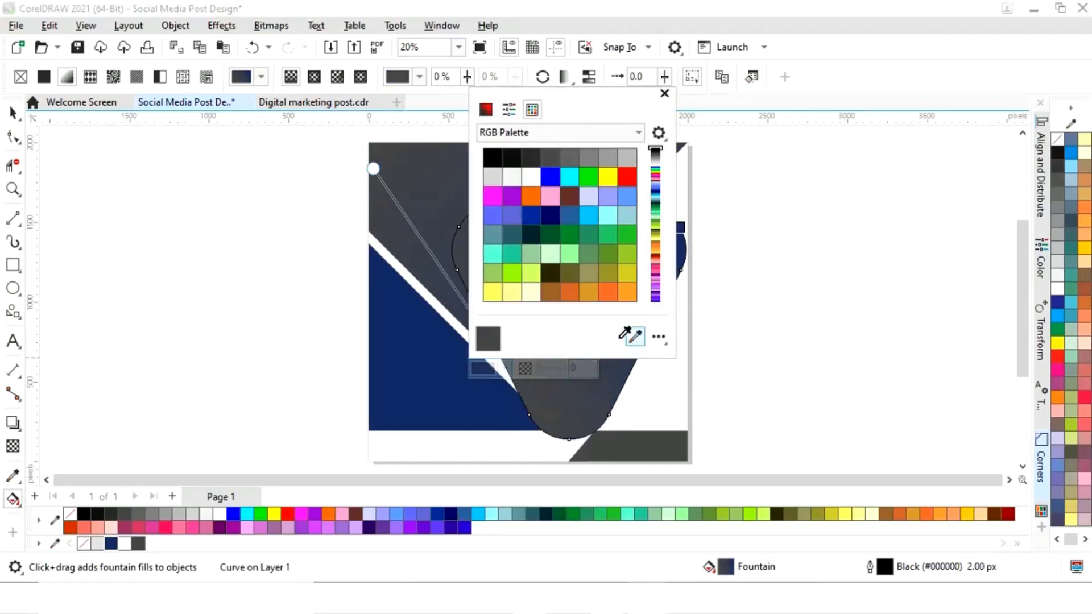
click(219, 501)
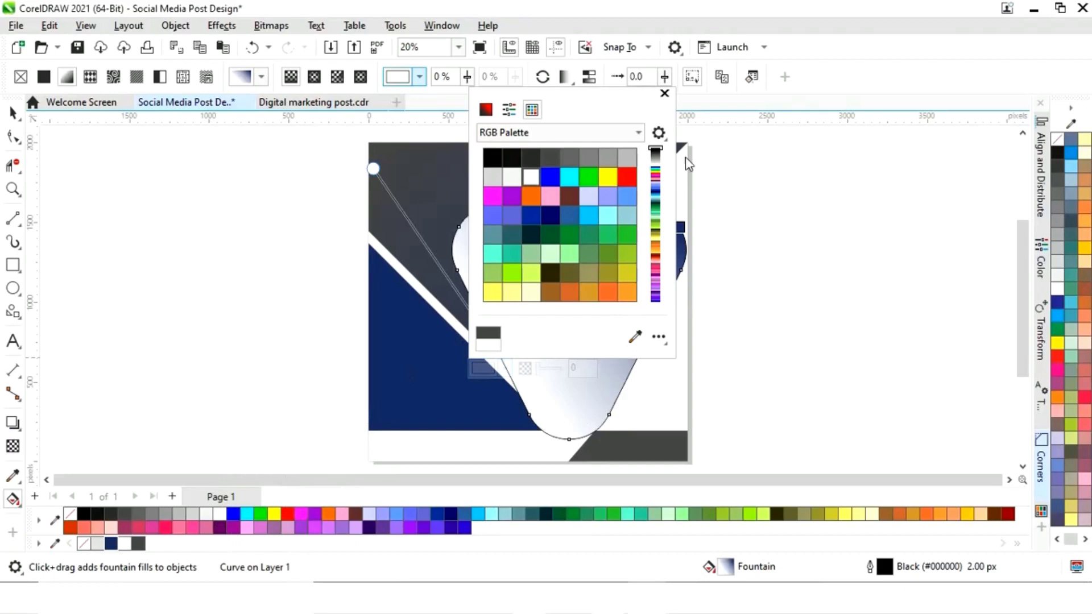
click(664, 93)
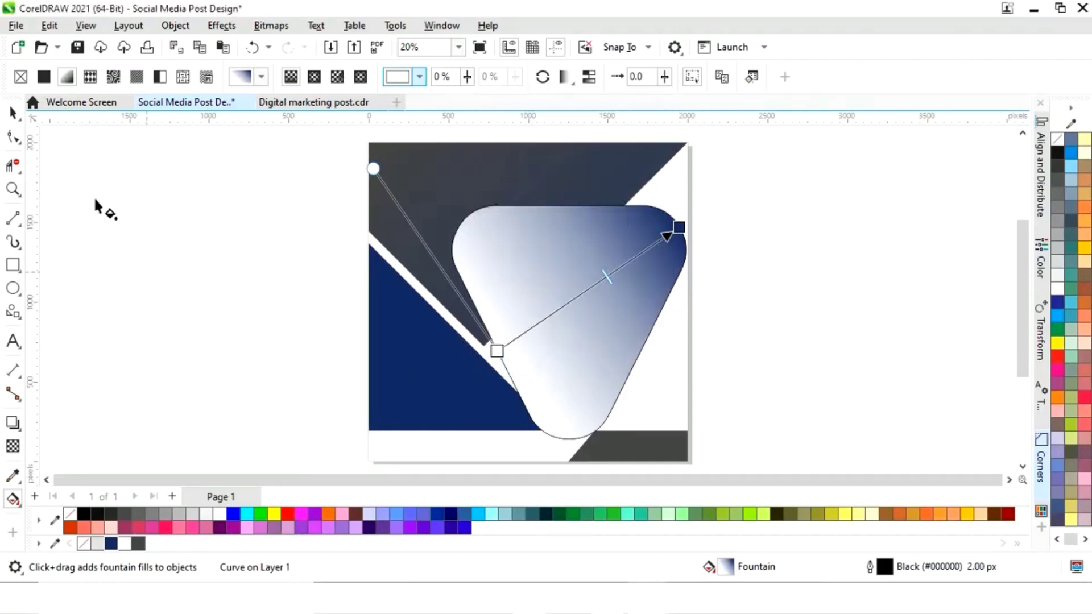
click(11, 114)
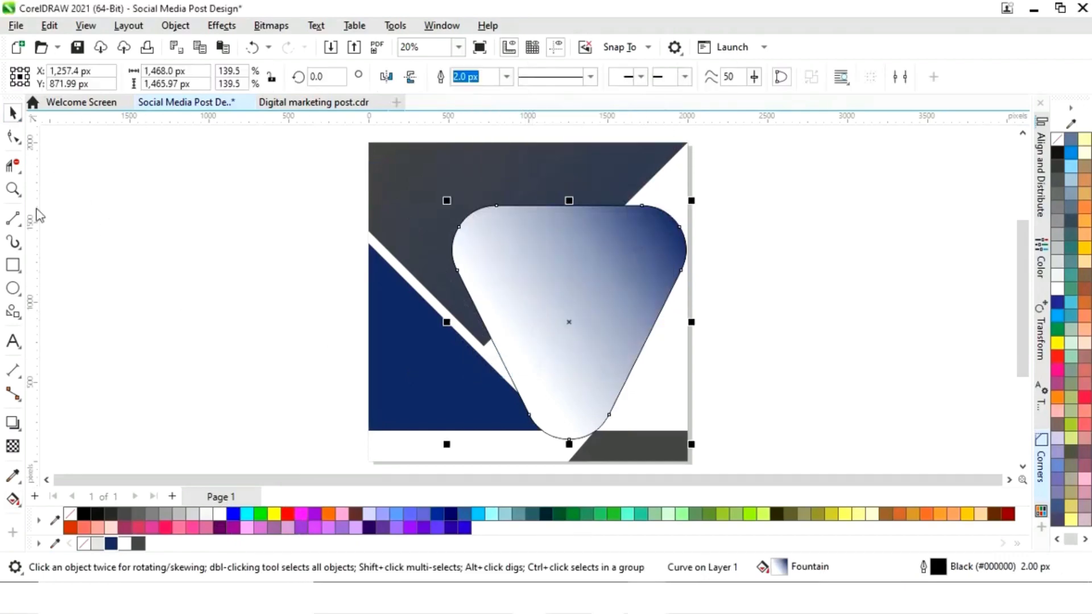
right_click(70, 514)
click(766, 319)
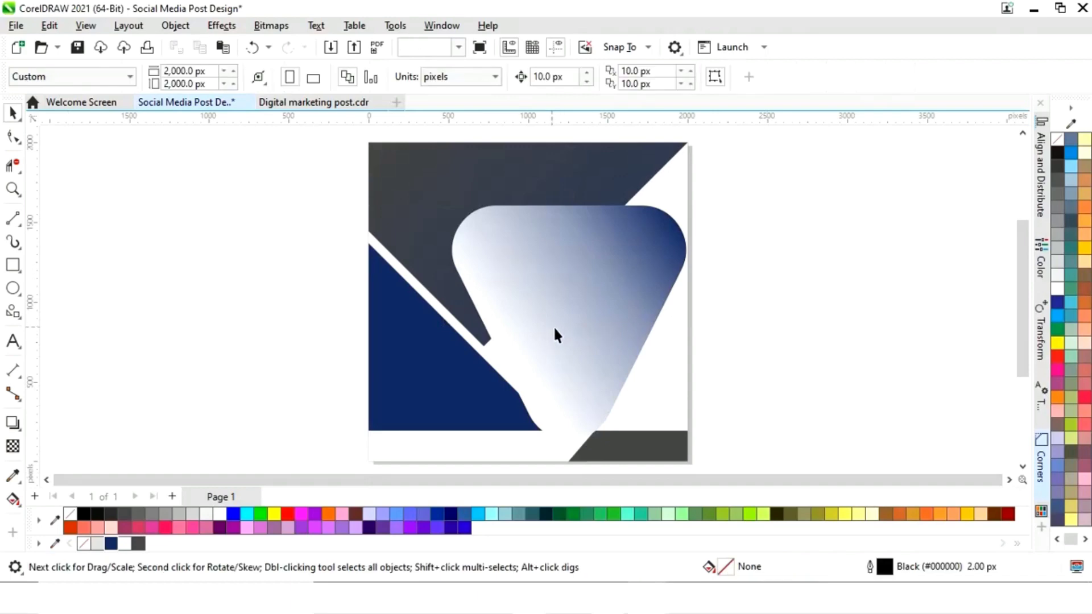
Step: Scale the rounded gradient triangle down to about 1,222 px wide and reposition it in the page's lower-right area
mouse_move(555, 327)
mouse_down()
mouse_move(569, 329)
mouse_move(556, 335)
mouse_up()
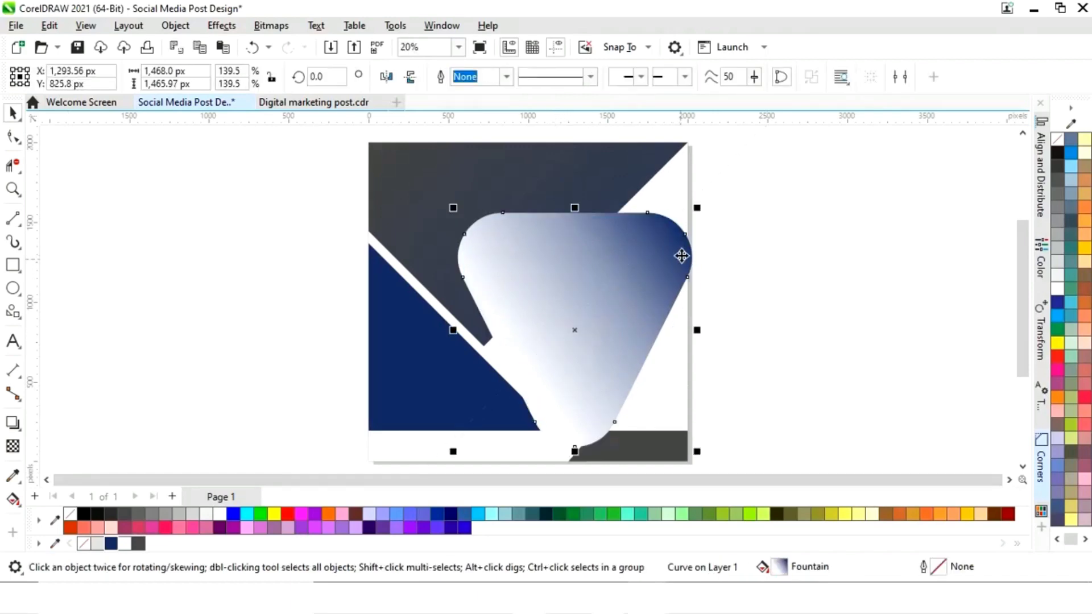
drag(697, 207, 702, 239)
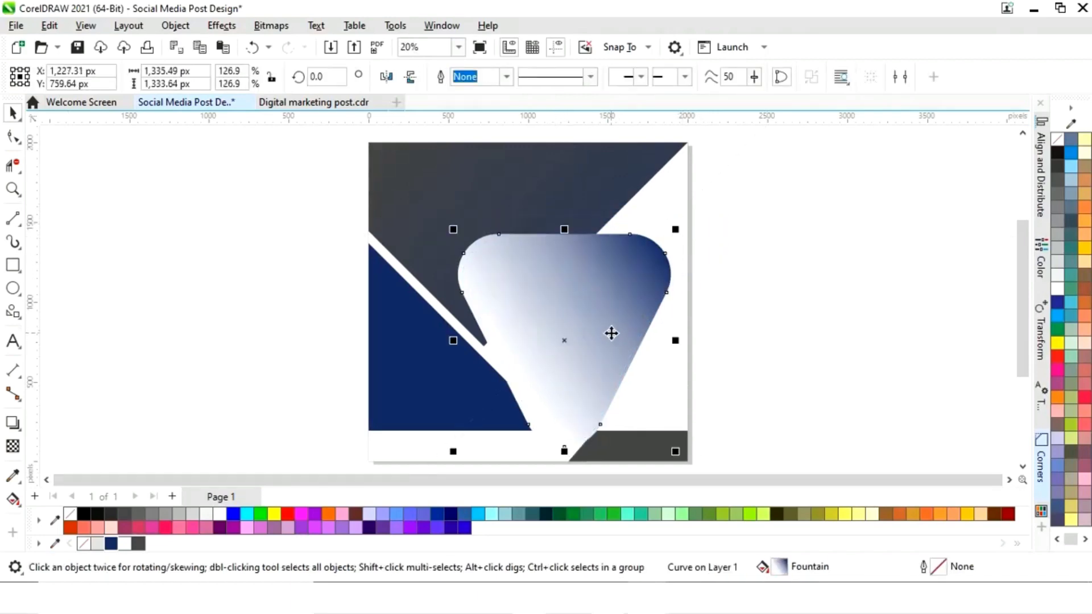
drag(609, 331, 620, 318)
drag(697, 214, 679, 227)
drag(595, 312, 595, 325)
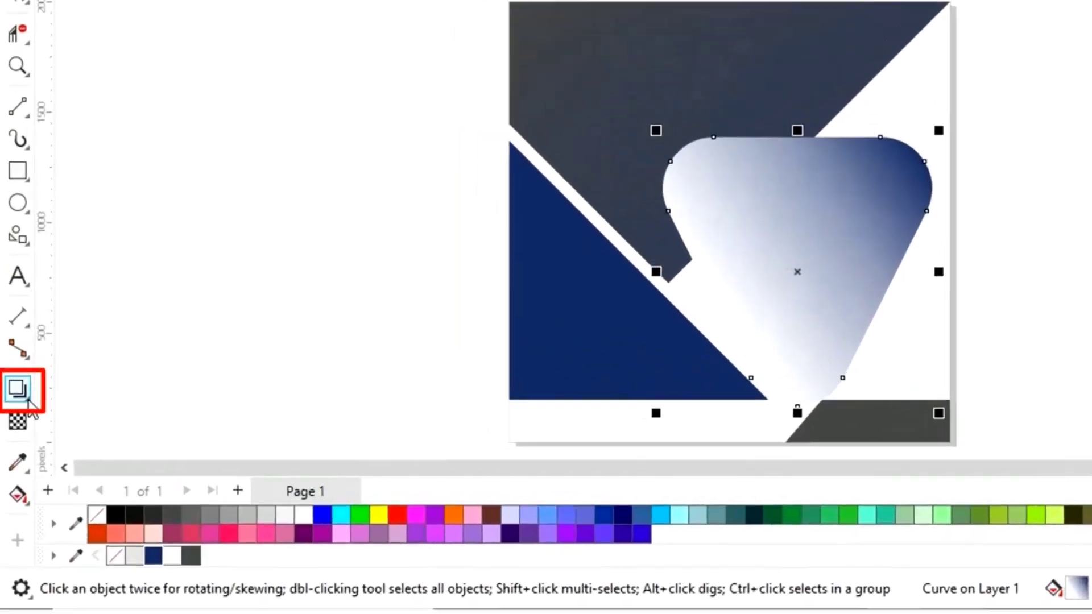
Step: Add a single inside contour of about 50 px to the rounded triangle and break the contour apart
click(13, 422)
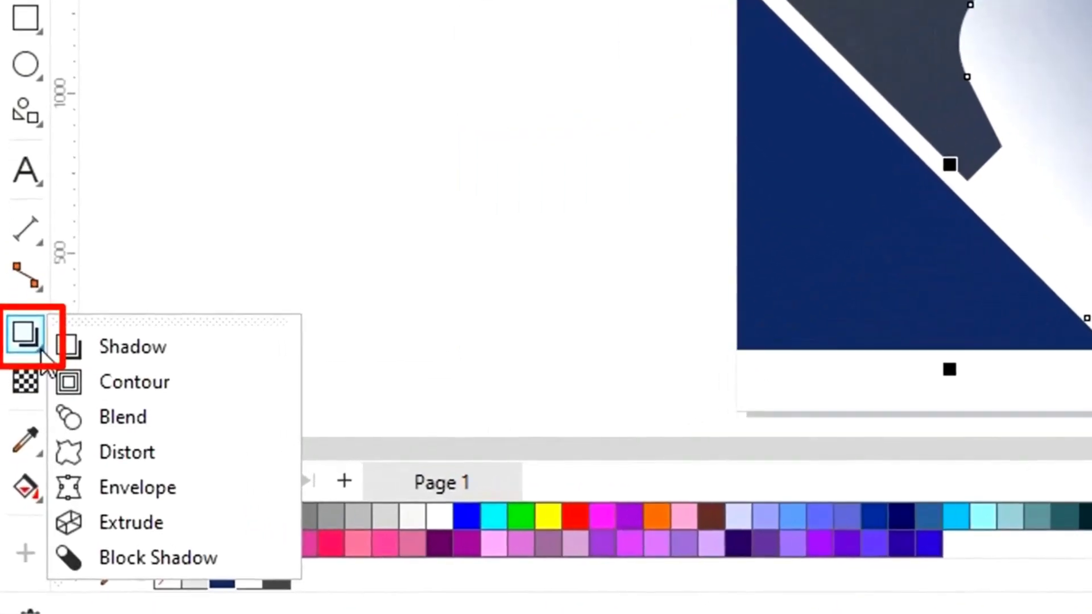
click(132, 383)
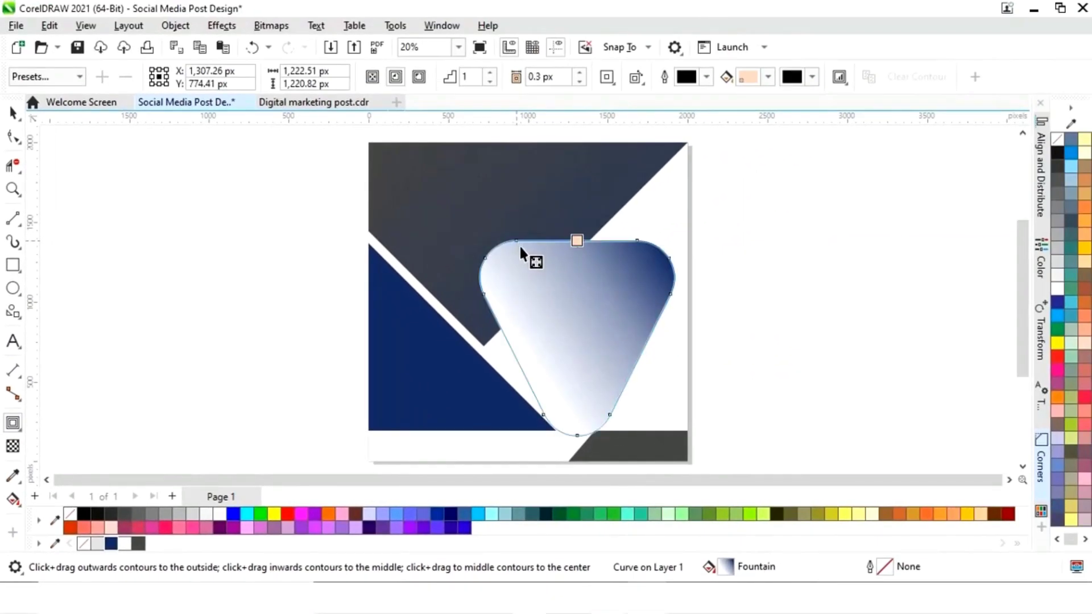
drag(520, 247, 519, 251)
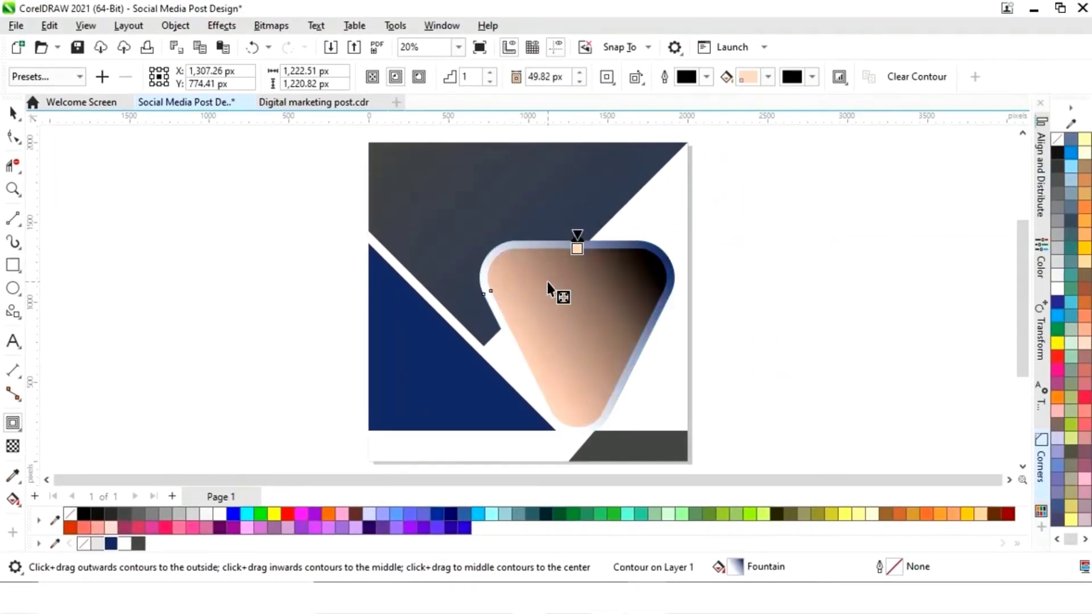
click(14, 113)
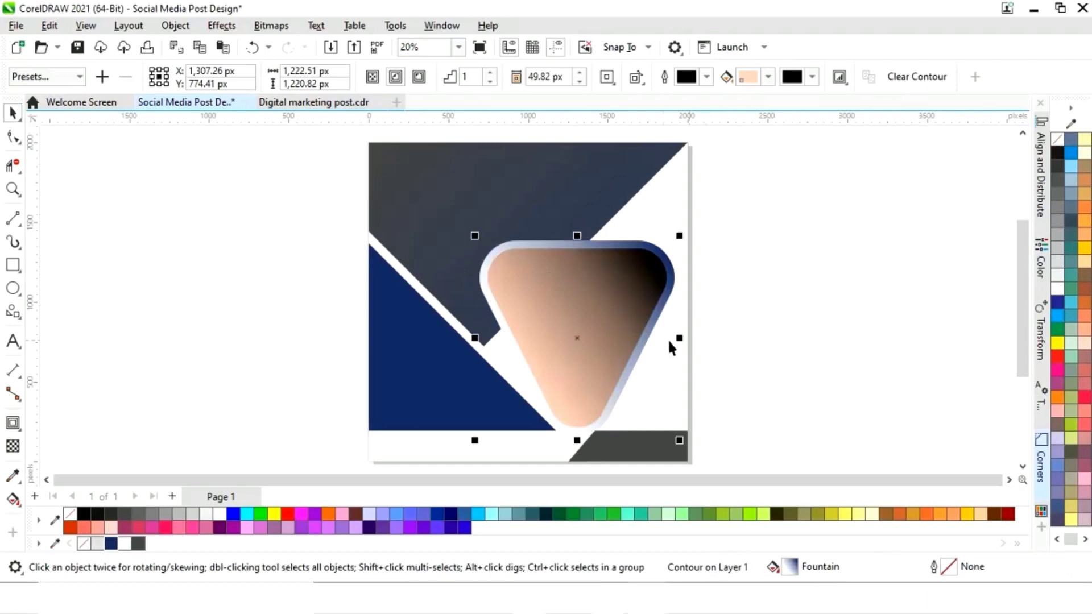
right_click(588, 336)
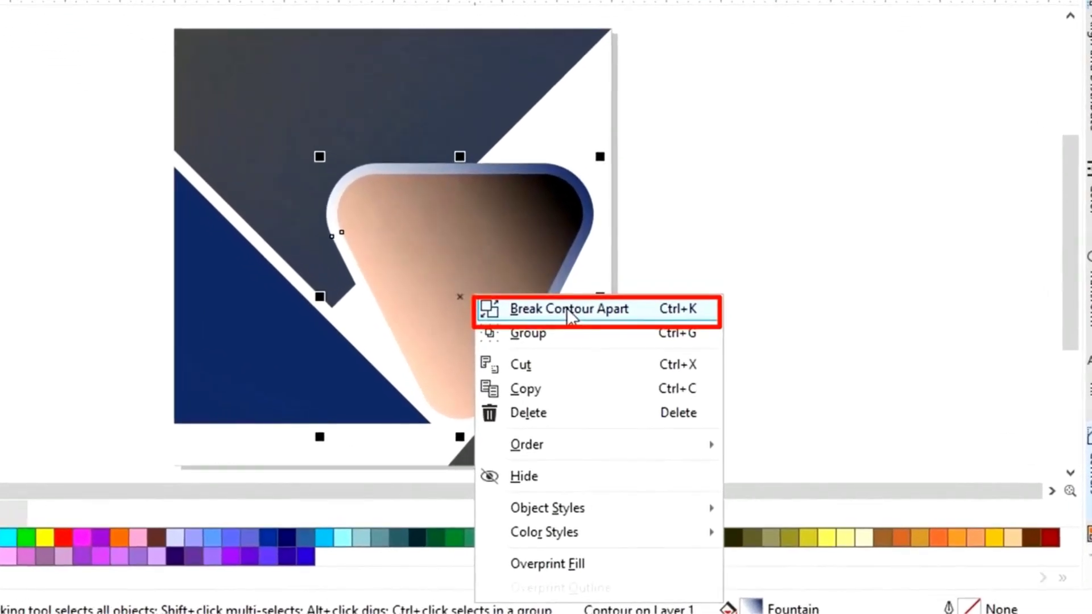
click(568, 310)
click(693, 349)
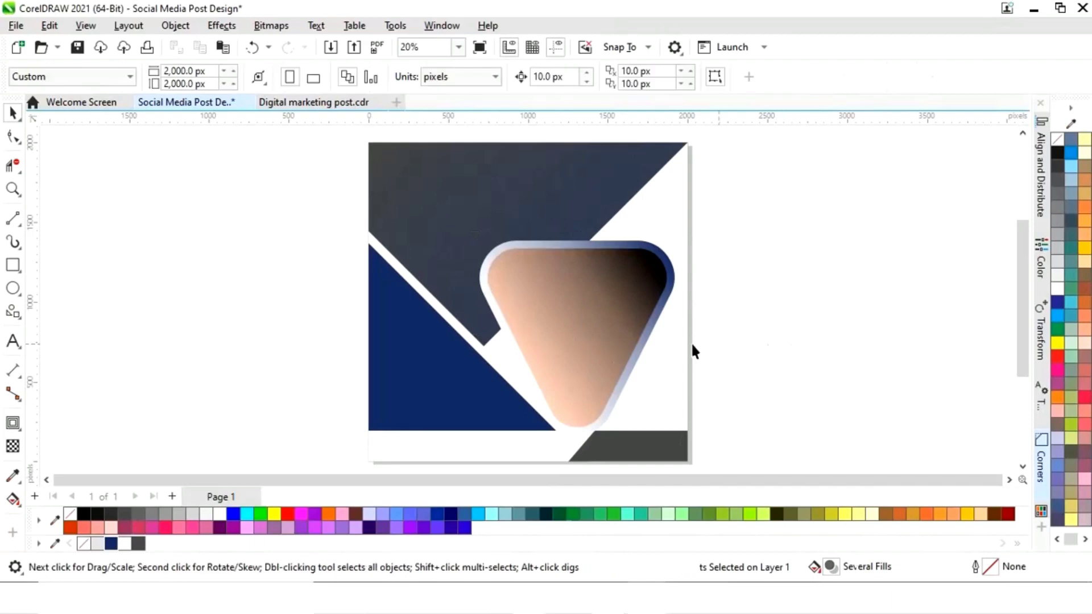
Step: Fill the inner rounded triangle with white
click(600, 341)
click(210, 515)
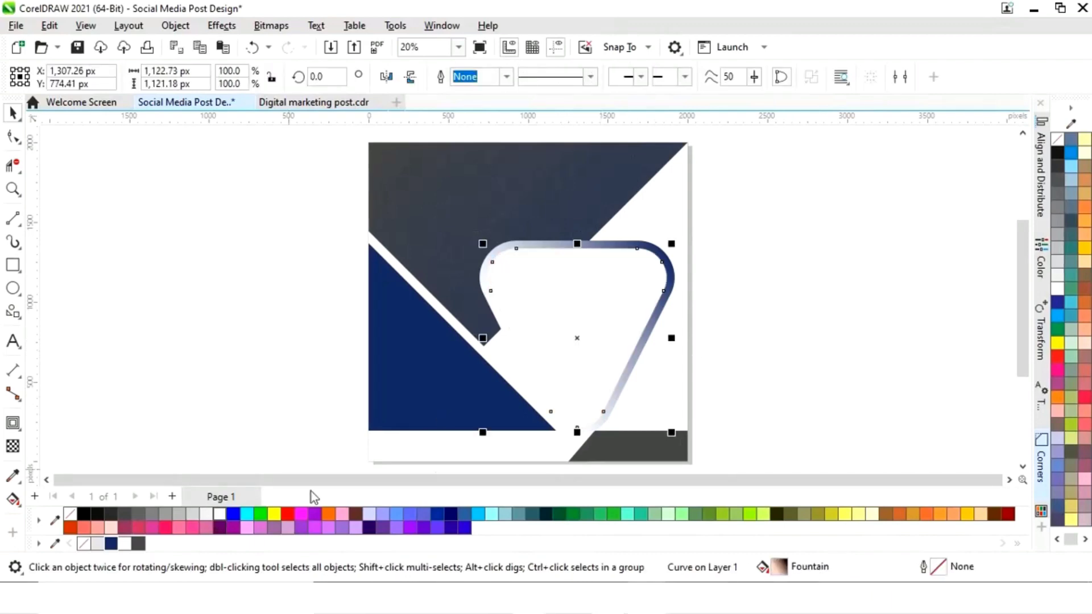
click(804, 287)
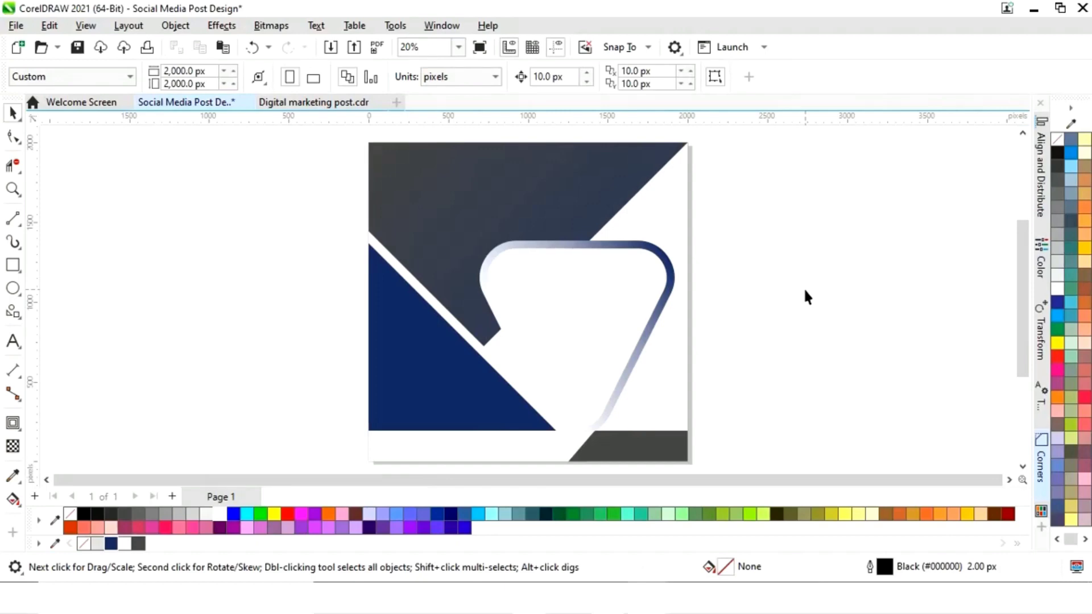
Step: Duplicate both rounded triangles, scale the copy to about 454 px wide with a dark blue outer fill, and place it in the page's upper-right corner
drag(601, 324, 445, 444)
drag(552, 351, 839, 299)
drag(915, 205, 882, 268)
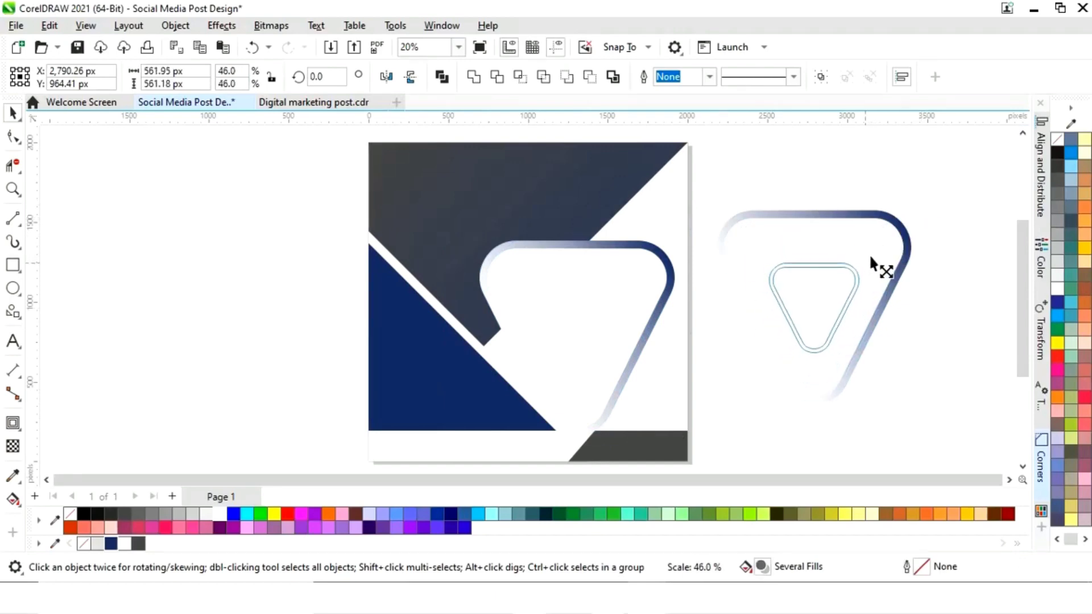
drag(804, 285, 677, 157)
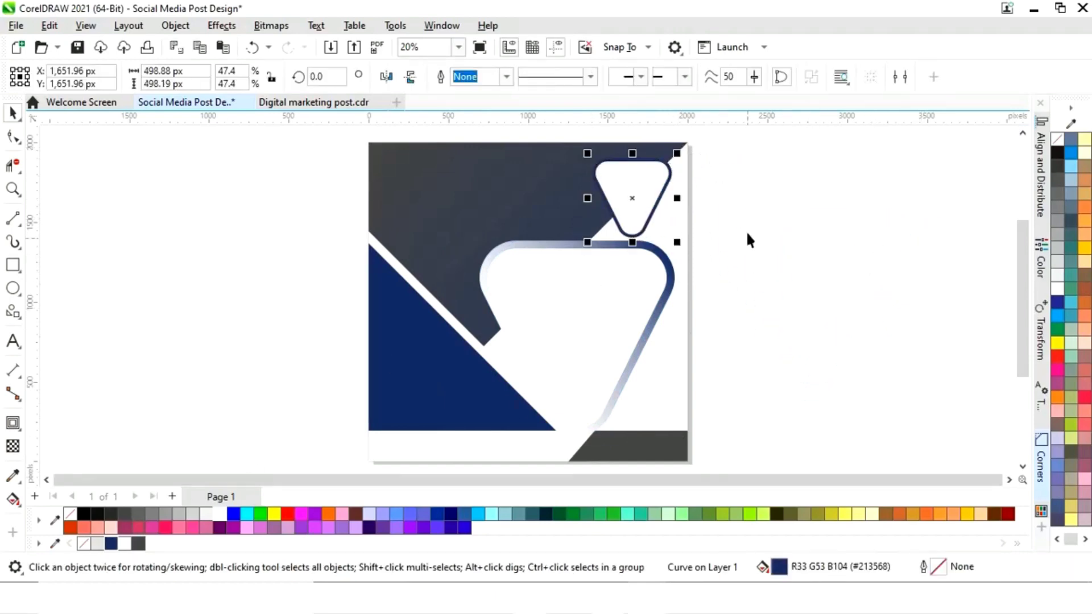
mouse_move(587, 151)
mouse_down()
mouse_move(608, 152)
mouse_move(594, 163)
mouse_up()
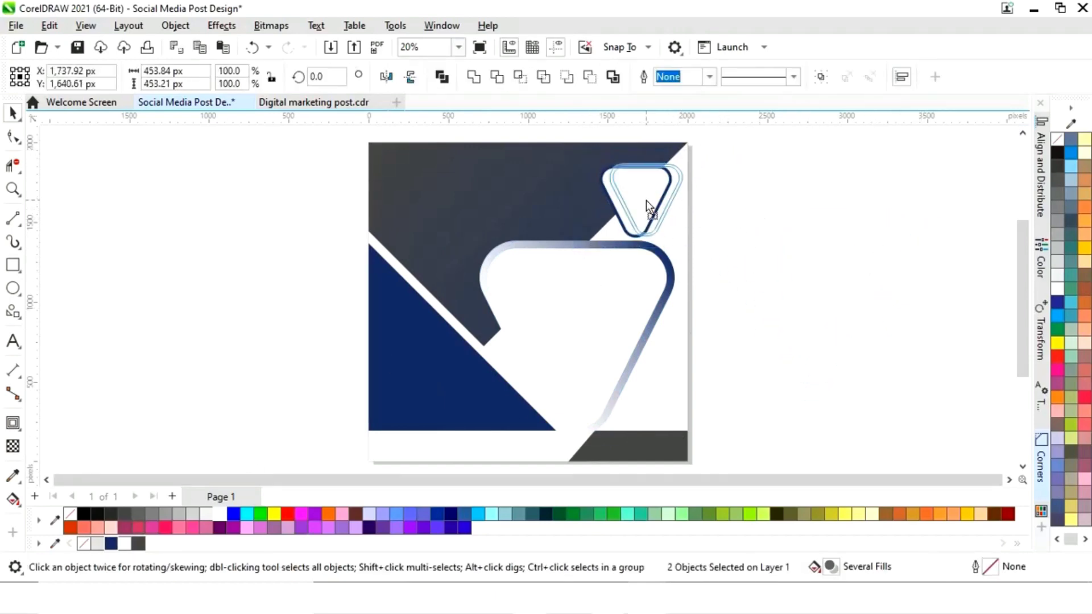
click(765, 209)
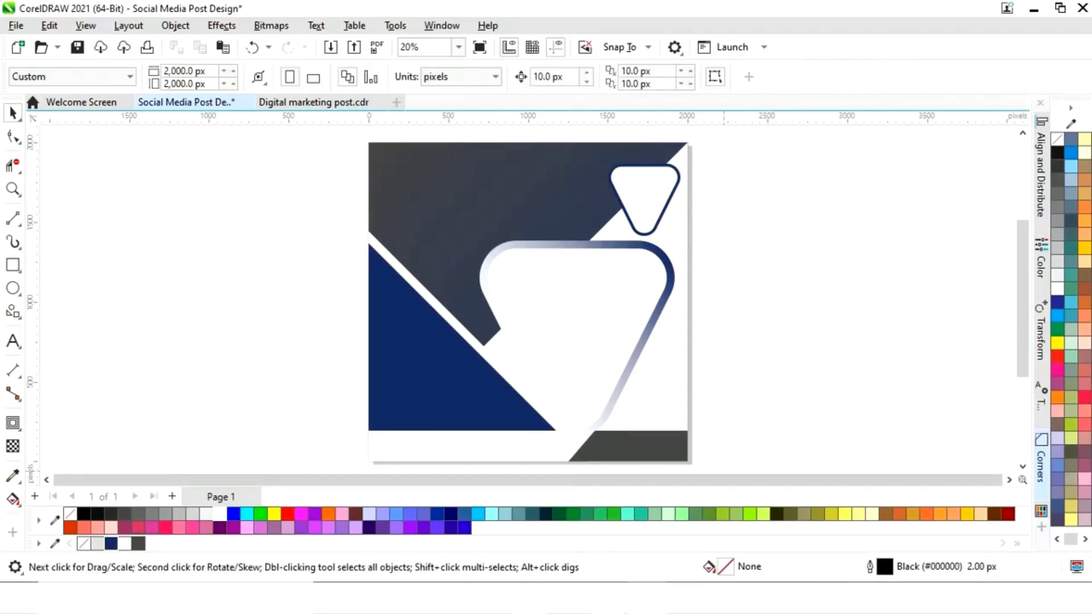
Step: Bring Office Man.jpg into the document, enlarge it to about 2,004 px wide and place it over the large rounded triangle
click(614, 599)
click(666, 244)
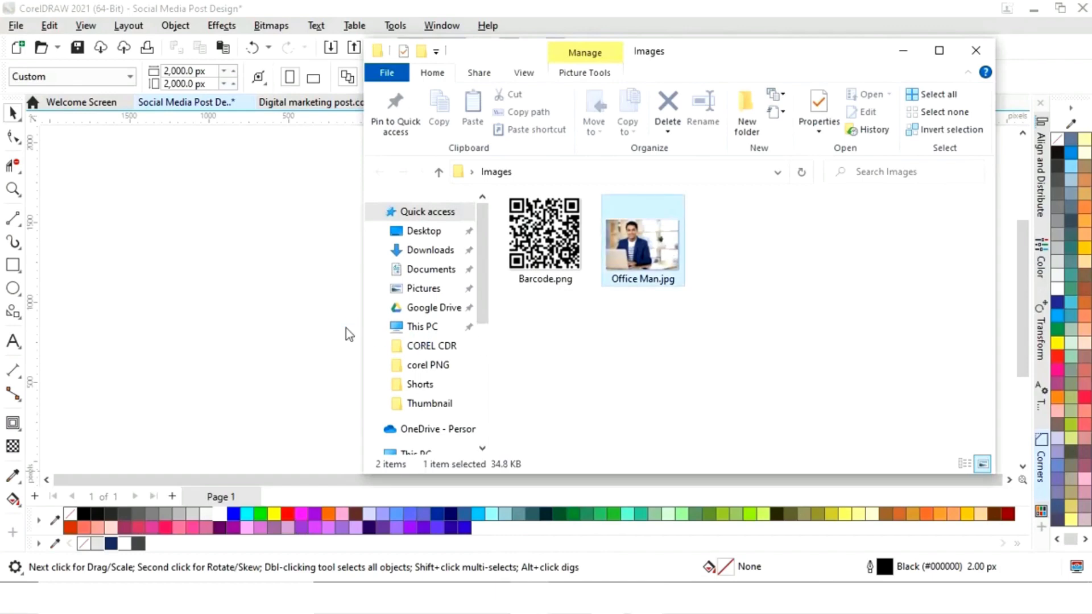
drag(346, 329, 713, 344)
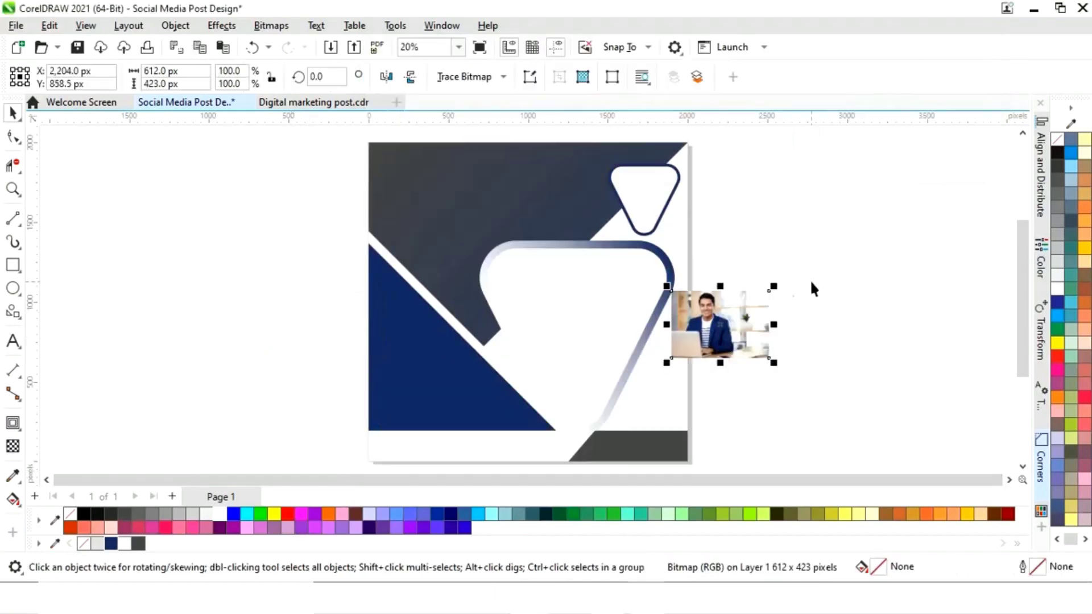
drag(777, 287, 662, 340)
drag(752, 245, 843, 189)
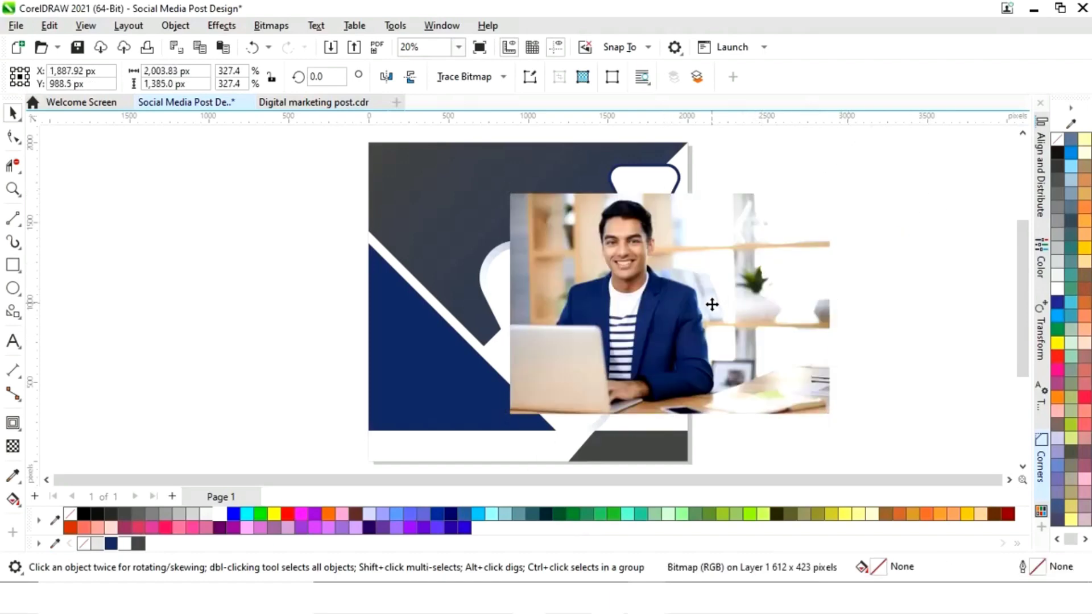
drag(712, 300, 731, 370)
Step: PowerClip the photo inside the large white rounded triangle
right_click(718, 372)
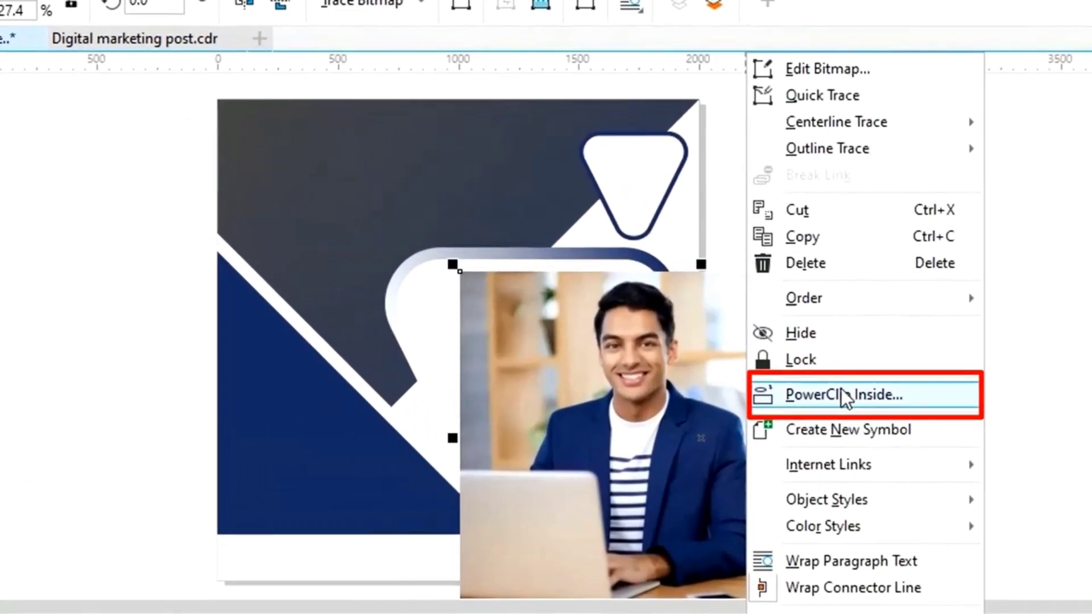
click(846, 395)
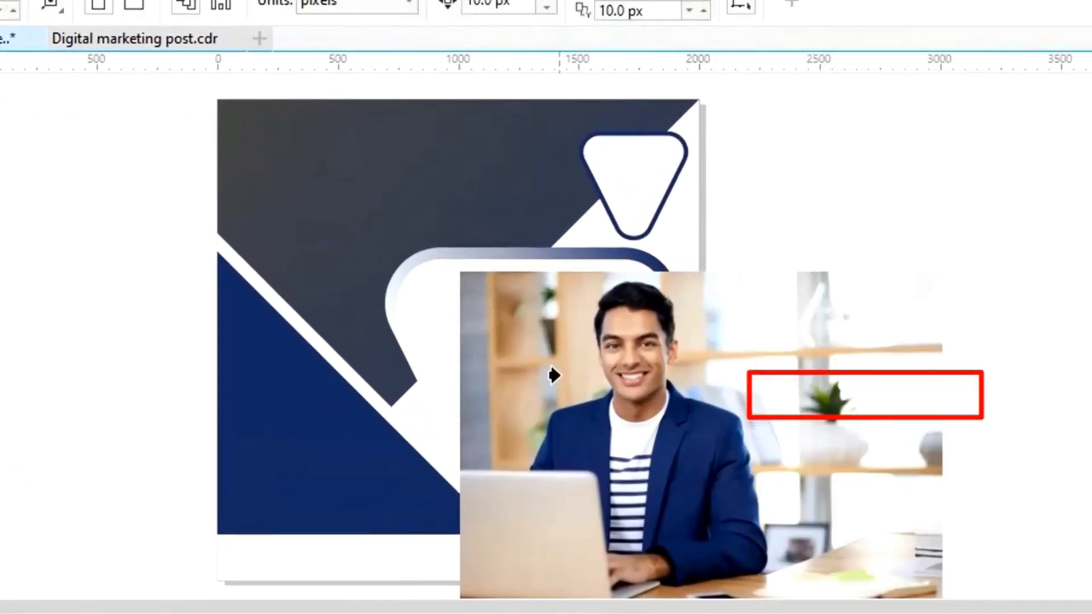
click(550, 372)
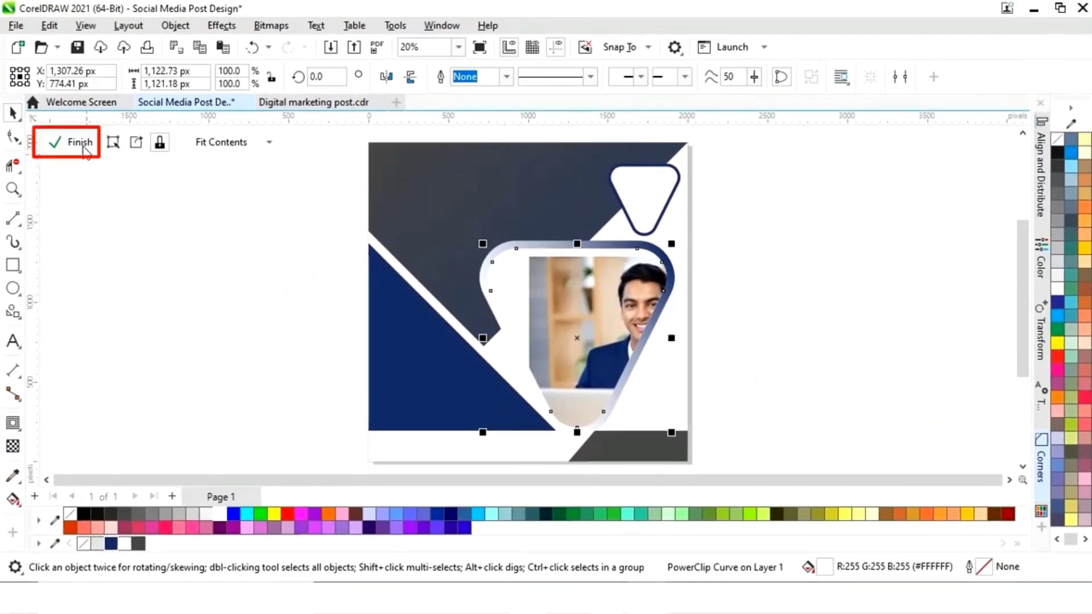
Step: Edit the PowerClip contents, scaling the photo to about 1,674 px wide and centring the man within the triangle frame
click(65, 141)
click(732, 371)
drag(806, 462, 763, 432)
drag(654, 389, 659, 395)
drag(766, 441, 754, 437)
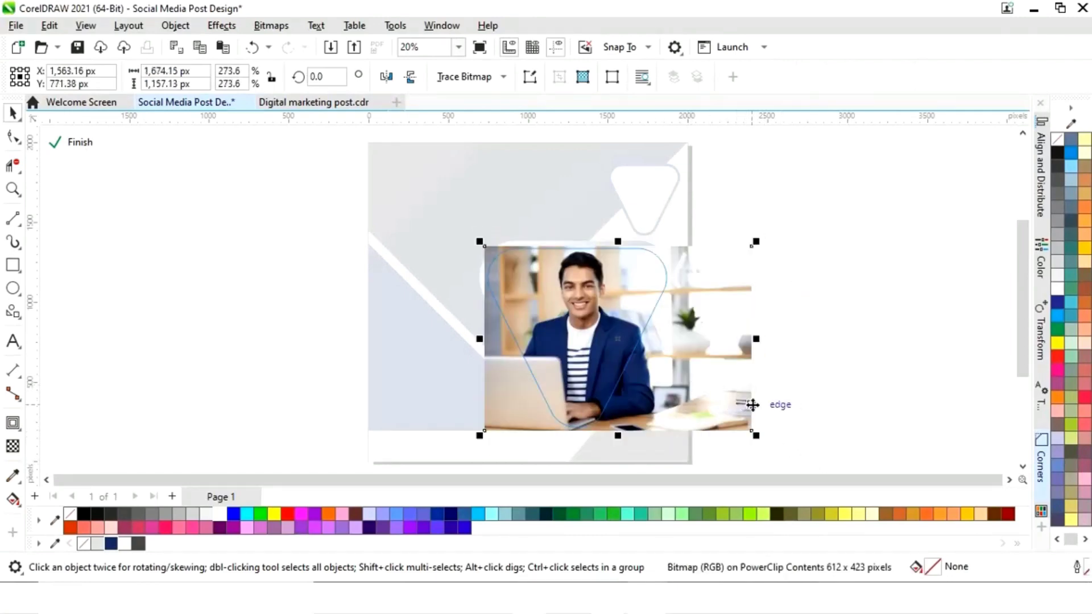
click(80, 142)
click(830, 334)
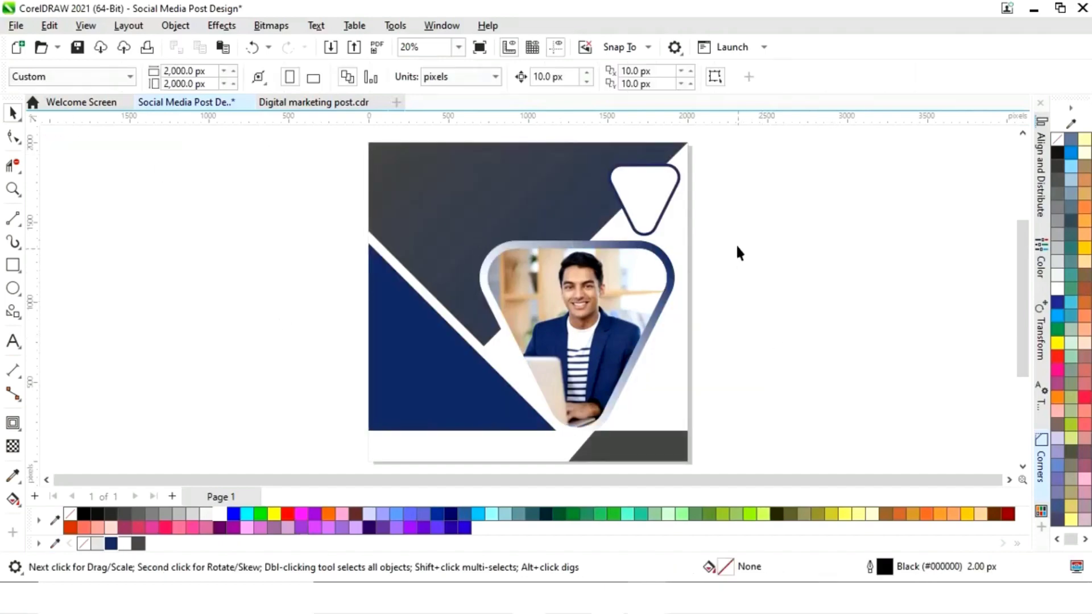
Step: Shift the photo triangle and its gradient border together slightly towards the page's lower-right corner
drag(703, 275, 444, 442)
drag(582, 364, 588, 367)
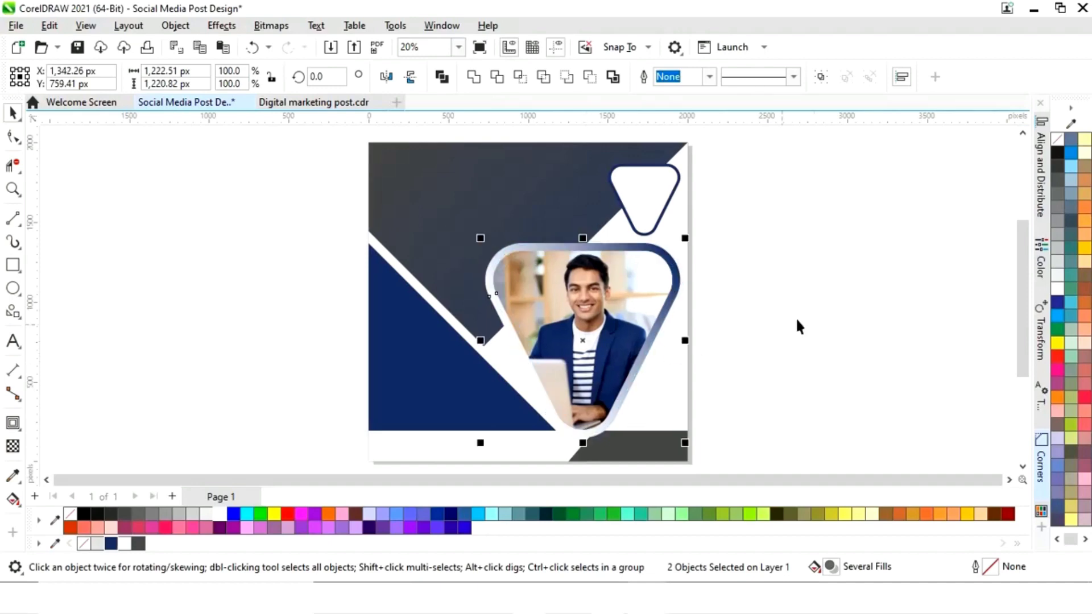
click(804, 302)
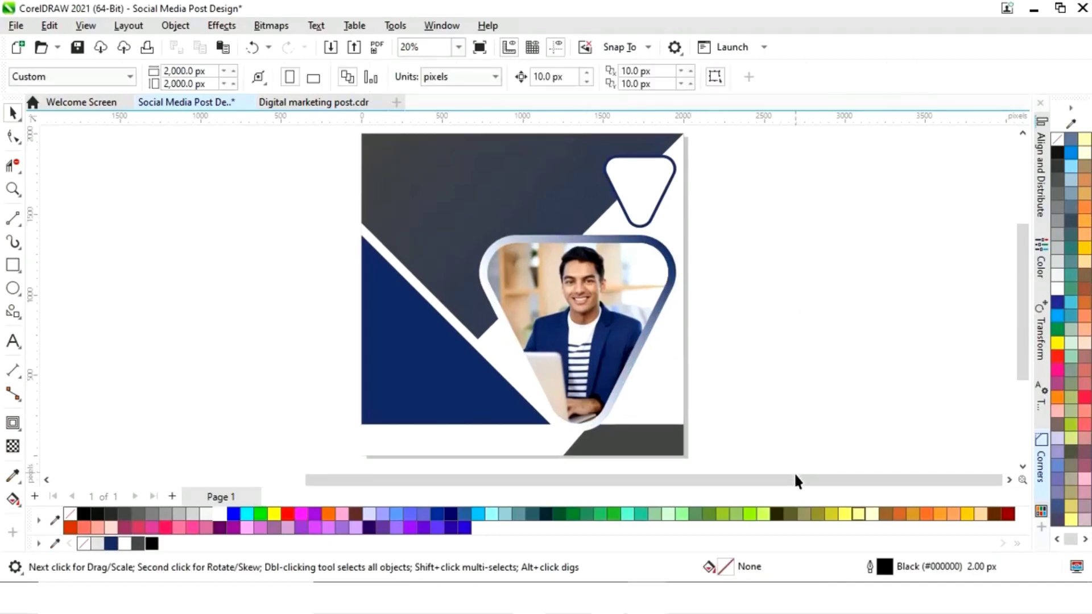
Step: Move the prepared logo and text objects from the far pasteboard to just beside the page
drag(804, 485, 568, 488)
drag(110, 402, 111, 402)
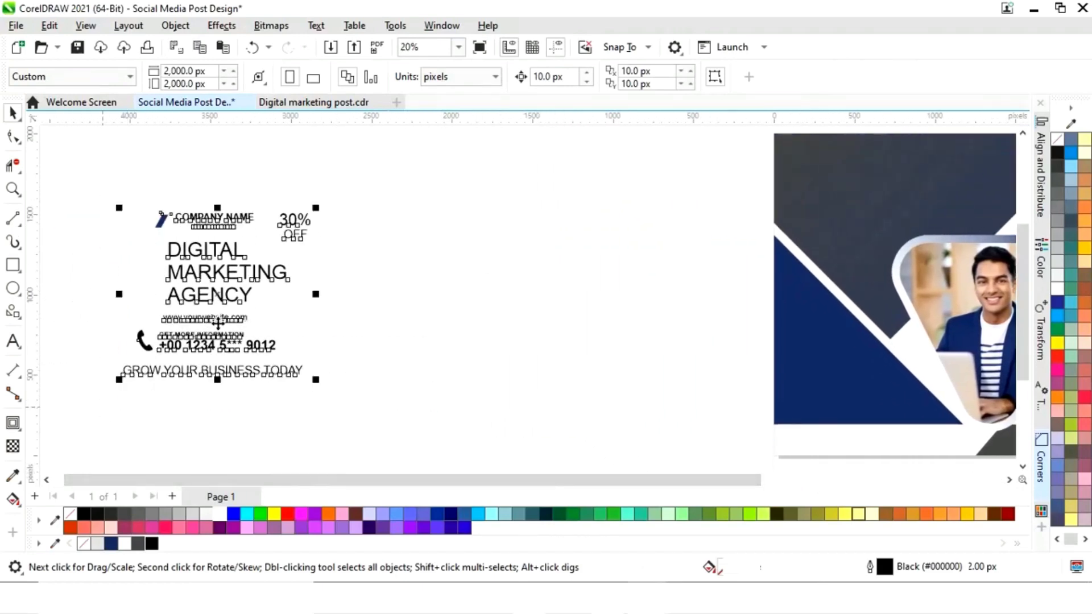
drag(221, 301, 639, 309)
key(F4)
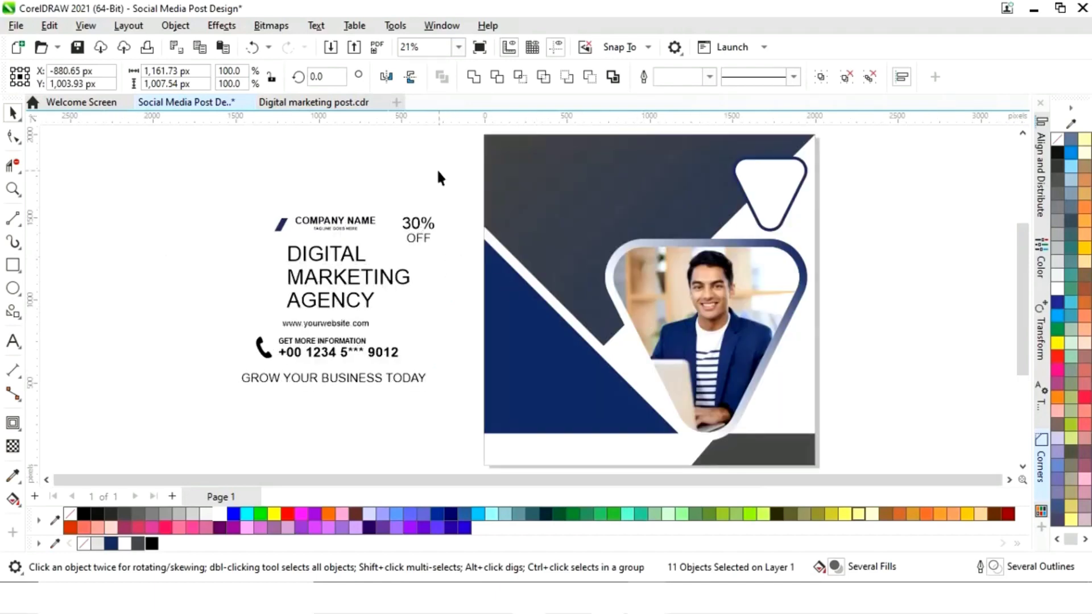
click(435, 168)
Step: Place the logo mark in the page's upper-left corner and enlarge it to about 200 px wide
click(280, 226)
drag(279, 226, 507, 163)
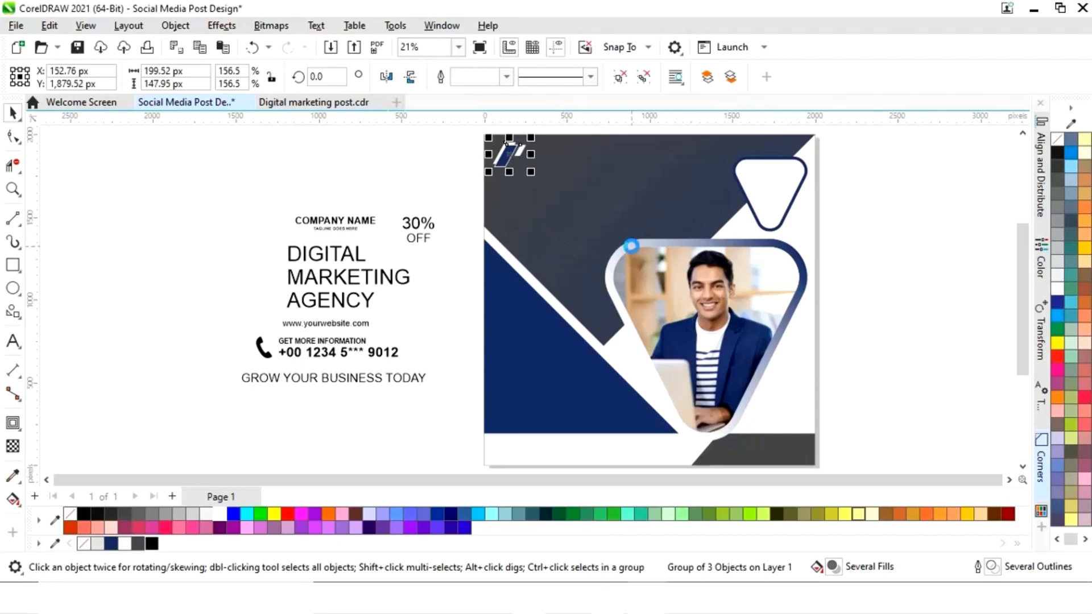
click(889, 246)
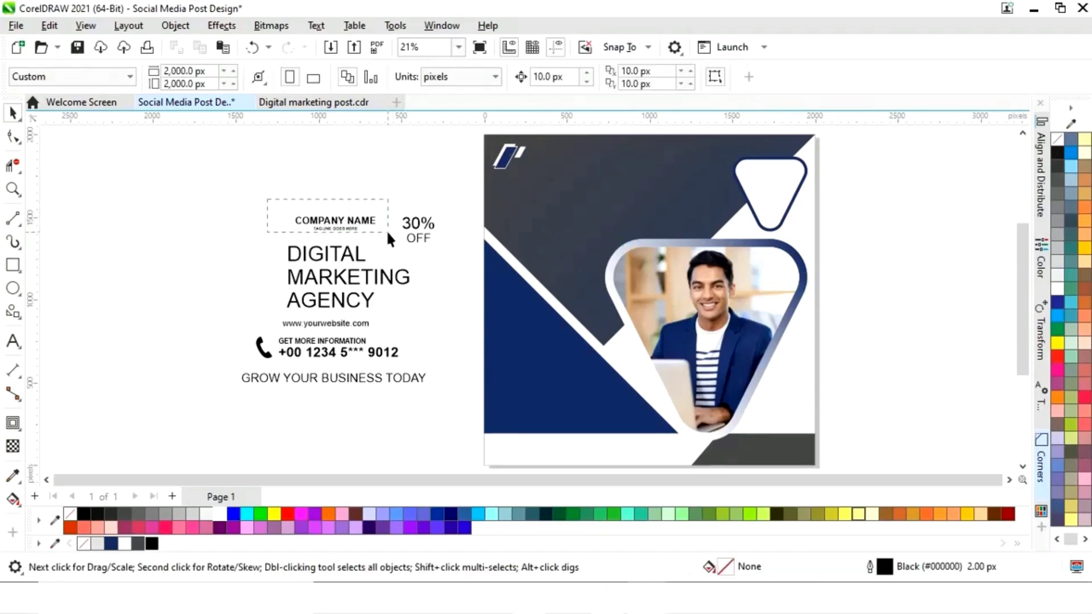
Step: Place the company name and tagline beside the logo mark, enlarge them to about 612 px wide and fill them with white
click(341, 232)
drag(341, 232, 641, 139)
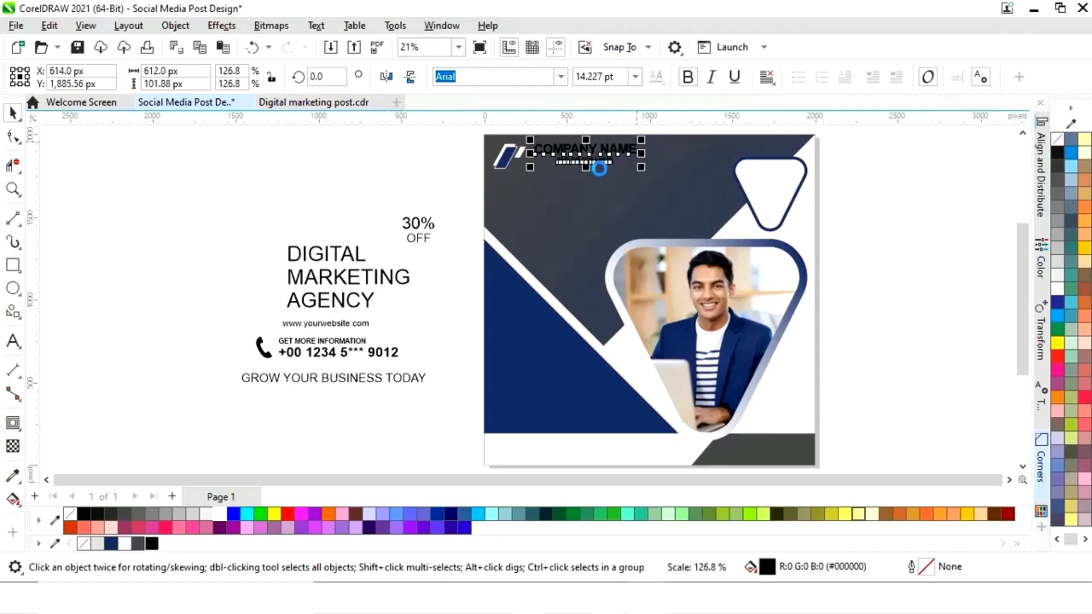
click(906, 343)
Step: Move the company name and tagline together closer to the logo mark and slightly lower
key(z)
drag(461, 135, 711, 213)
key(space)
click(597, 233)
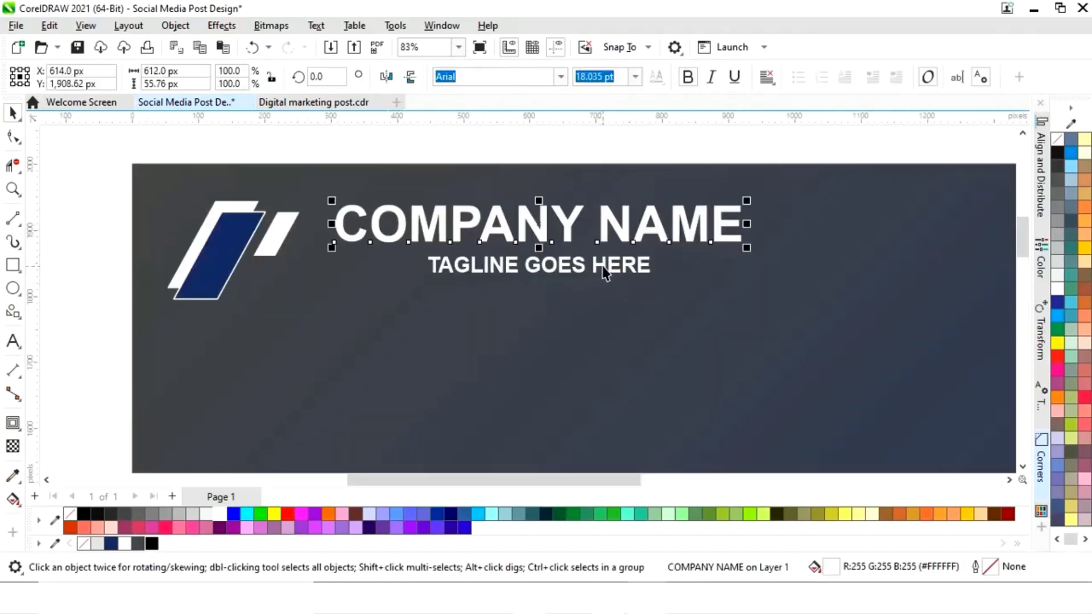
shift+click(606, 267)
drag(566, 235, 530, 251)
click(419, 344)
click(418, 345)
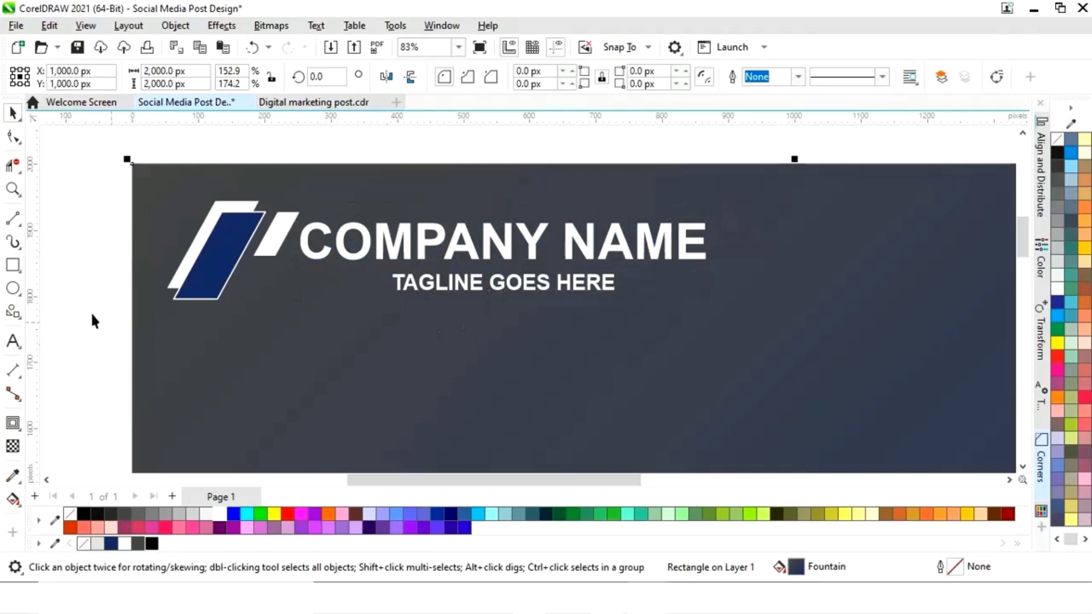
Step: Draw a rectangle of about 365 by 39 px around the tagline and fill it with the document's dark blue (#213568)
click(12, 269)
mouse_move(379, 271)
mouse_down()
mouse_move(588, 305)
mouse_move(620, 295)
mouse_up()
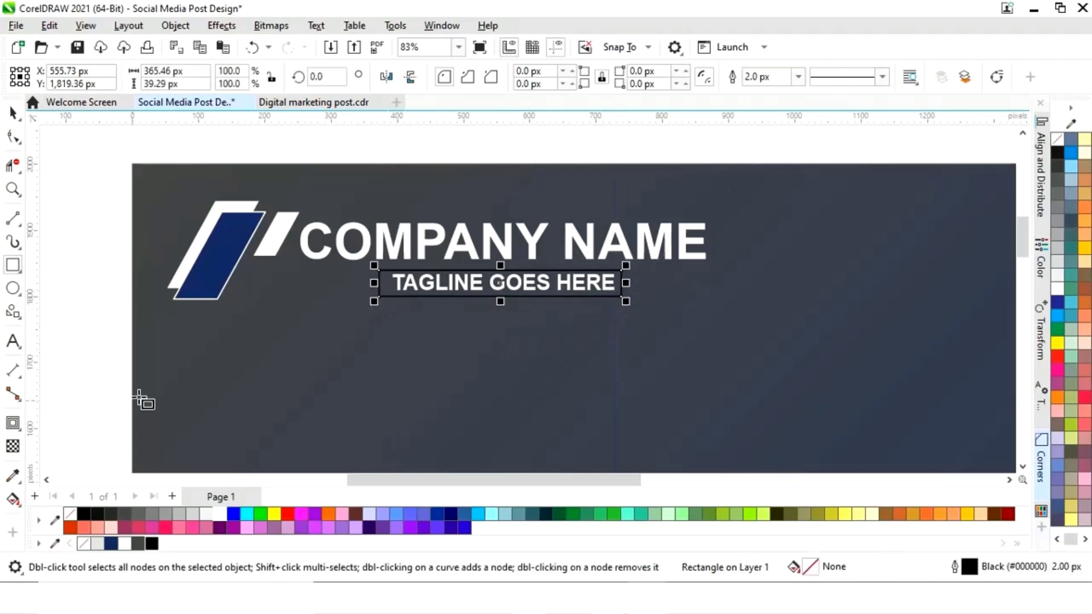
click(110, 544)
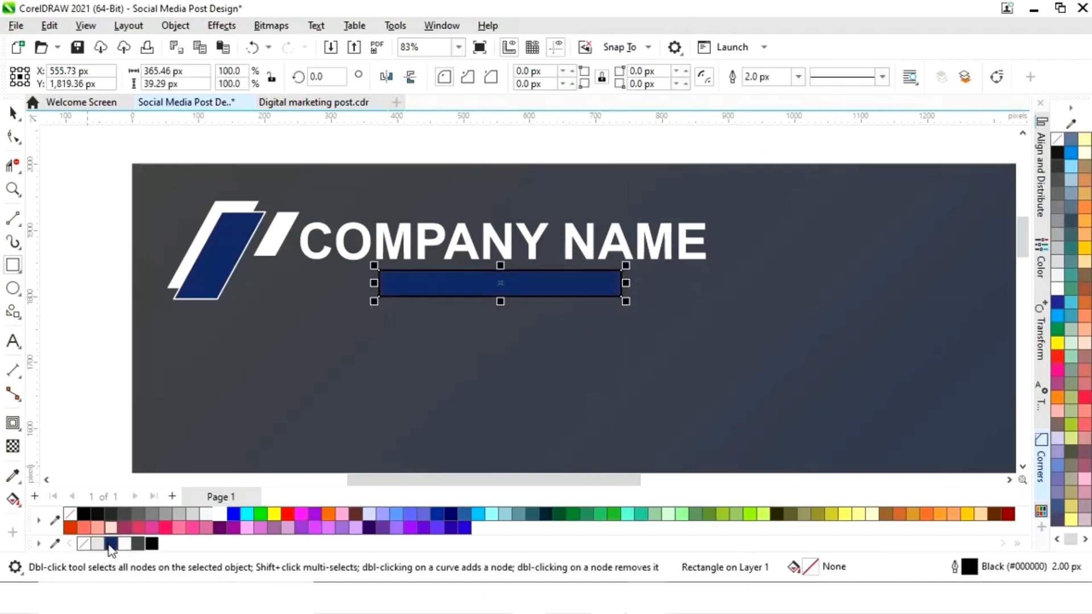
click(12, 113)
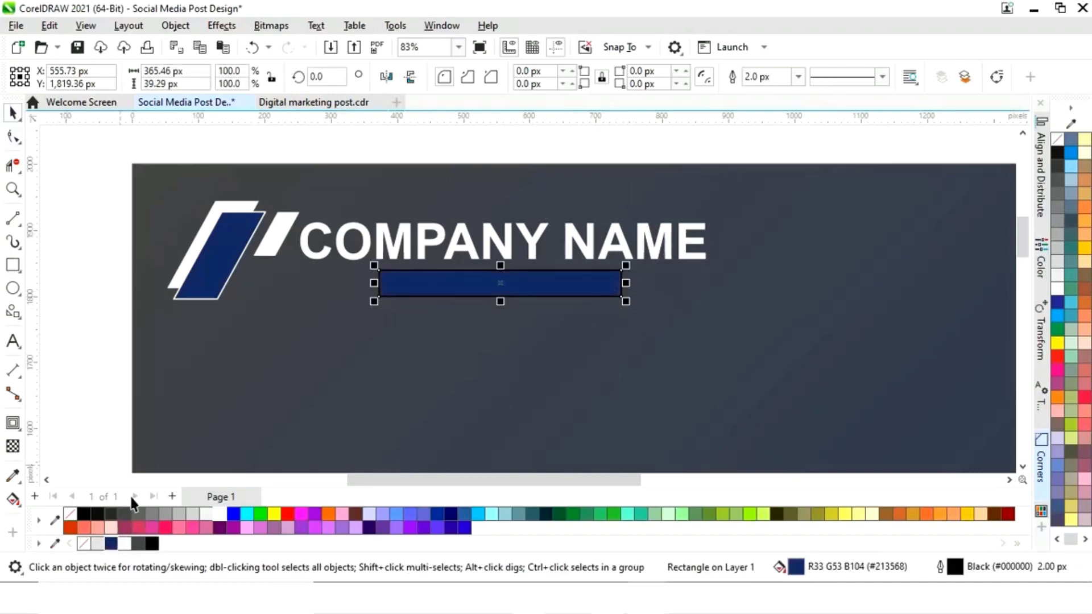
Step: Remove the outline from the dark blue rectangle and move it behind the tagline text
right_click(86, 544)
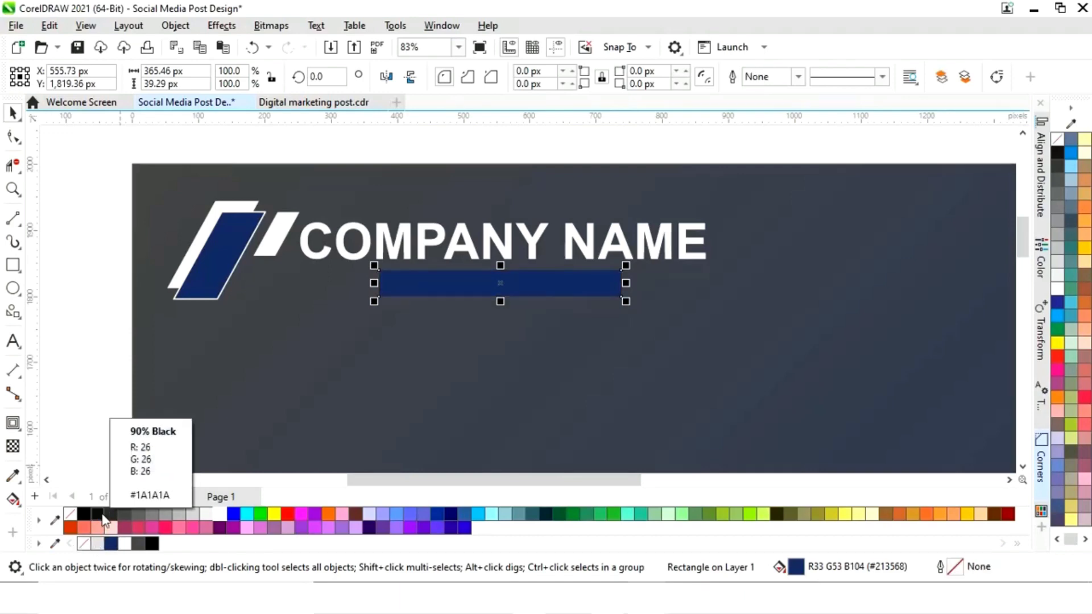
key(ctrl+Page_Down)
key(ctrl+Page_Down)
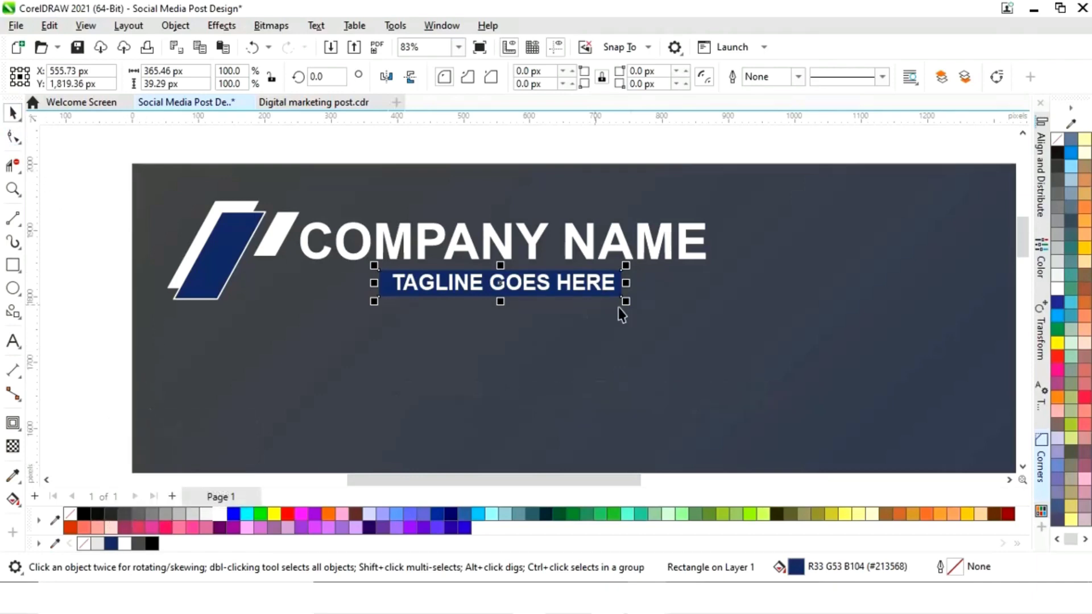
Step: Enlarge the tagline's background rectangle to about 383 by 41 px and centre it horizontally on the tagline
mouse_move(626, 266)
mouse_down()
mouse_move(650, 269)
mouse_move(632, 265)
mouse_up()
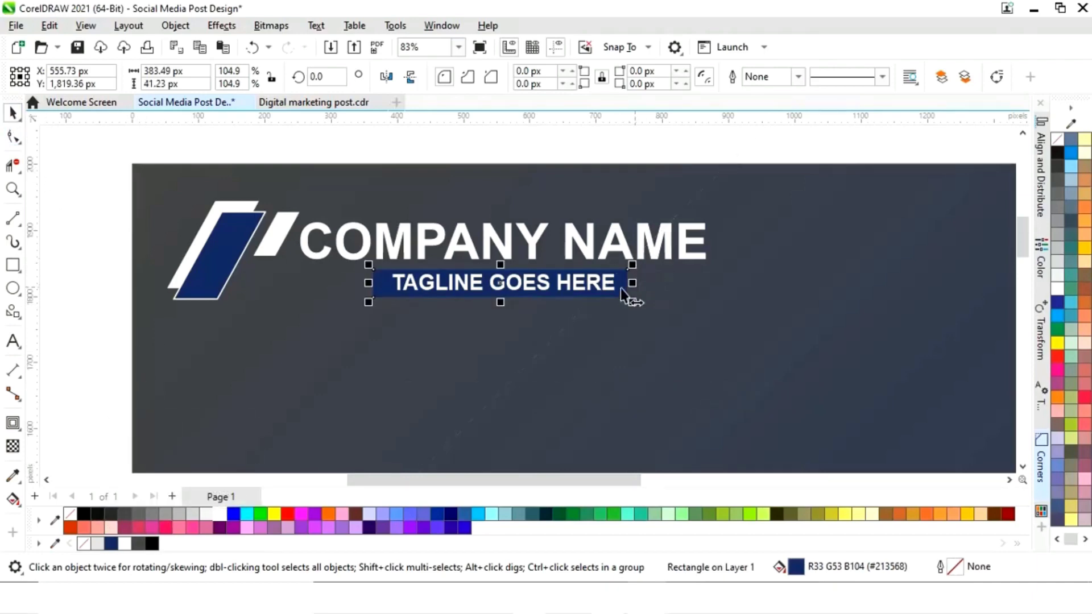
shift+click(571, 287)
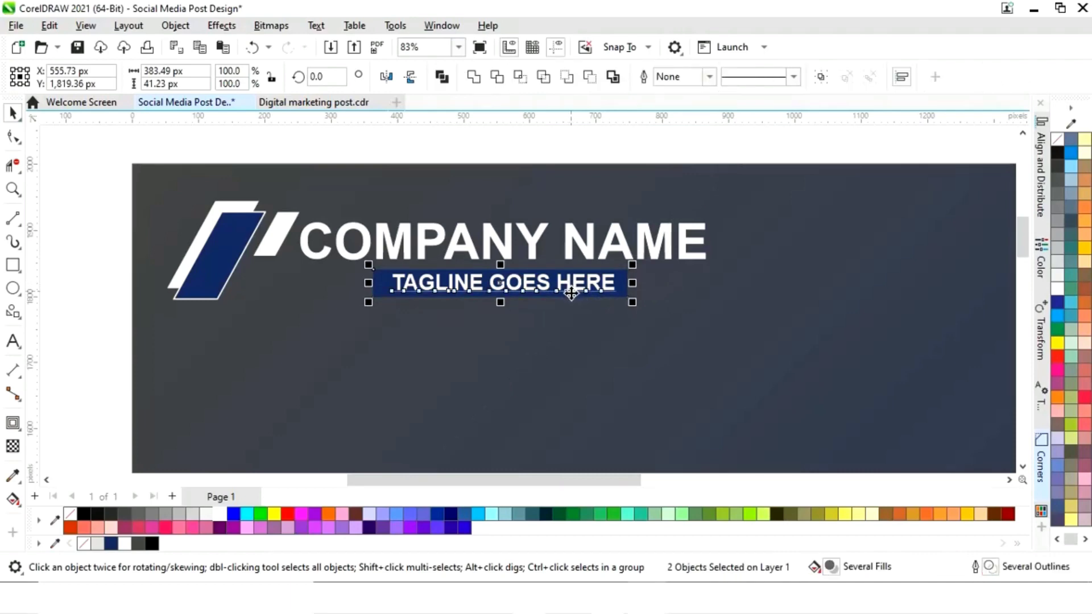
key(c)
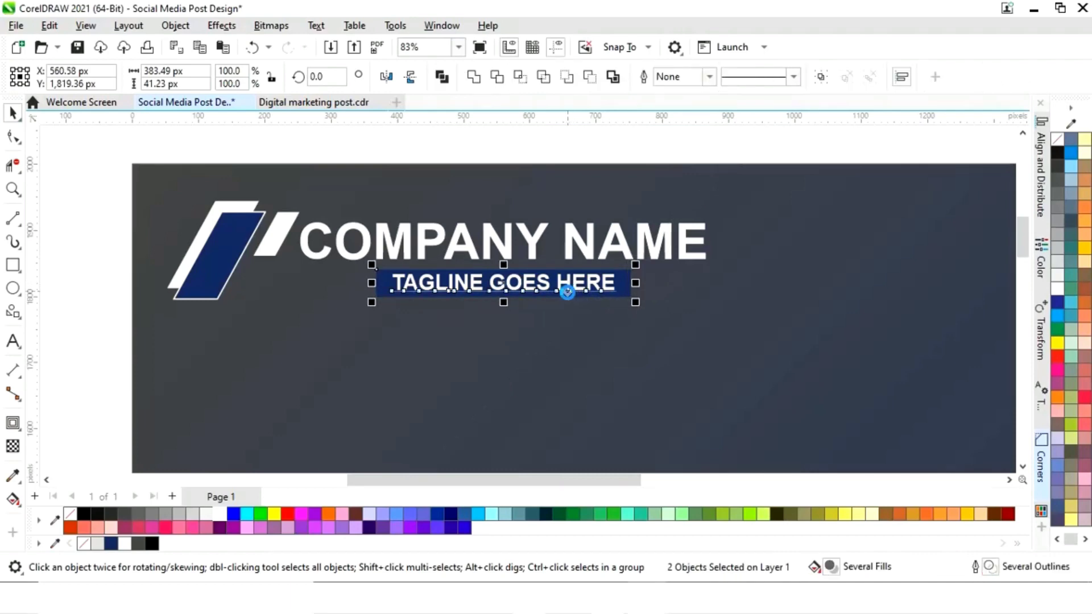
click(100, 309)
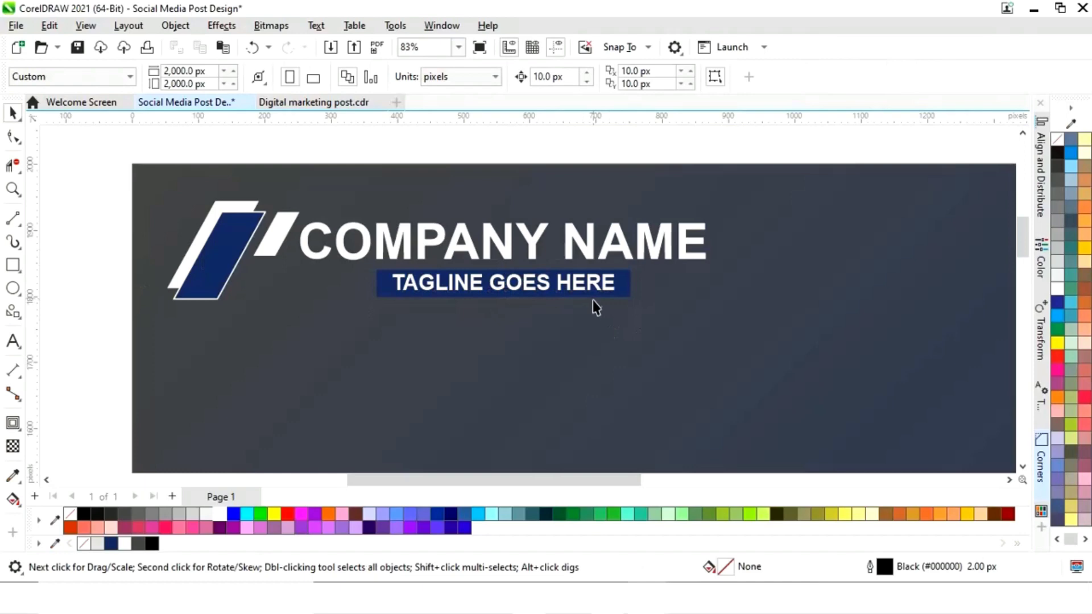
click(629, 287)
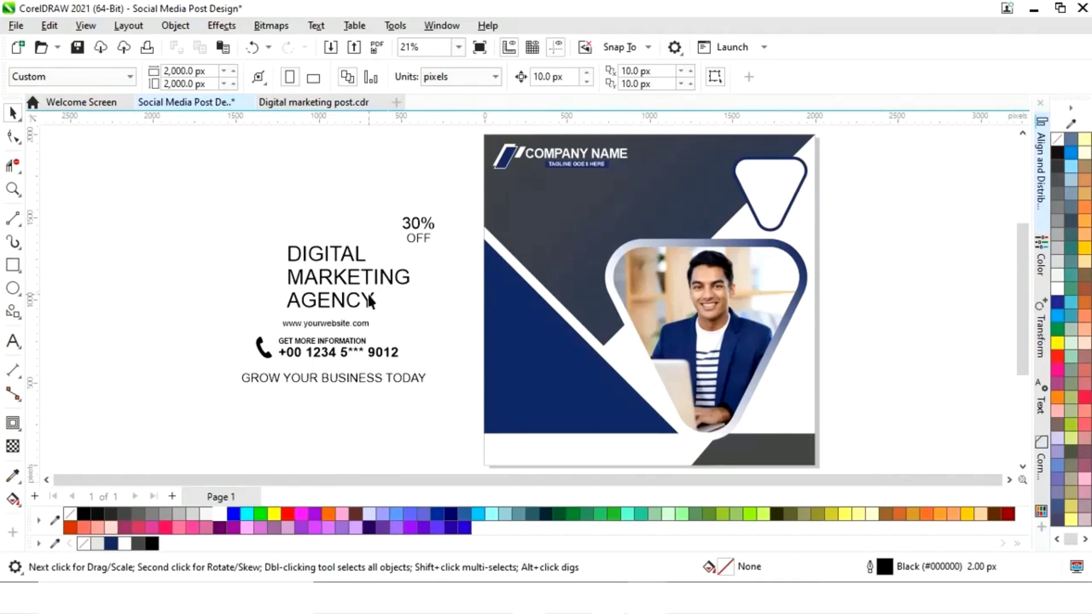
Step: Place the DIGITAL MARKETING AGENCY headline on the dark area below the company name and fill it with white
drag(342, 290, 567, 217)
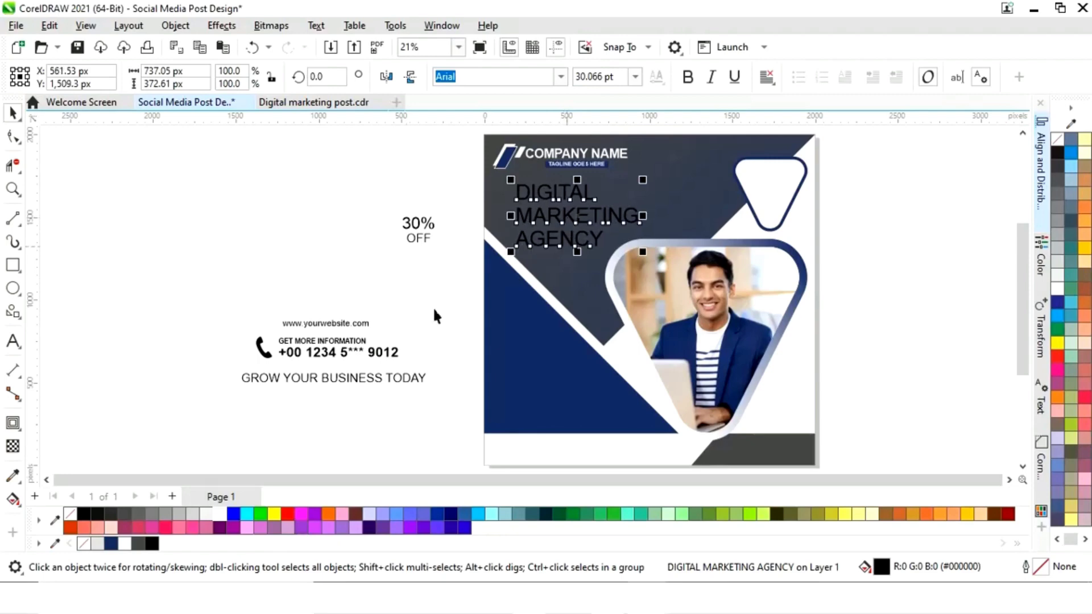
click(214, 514)
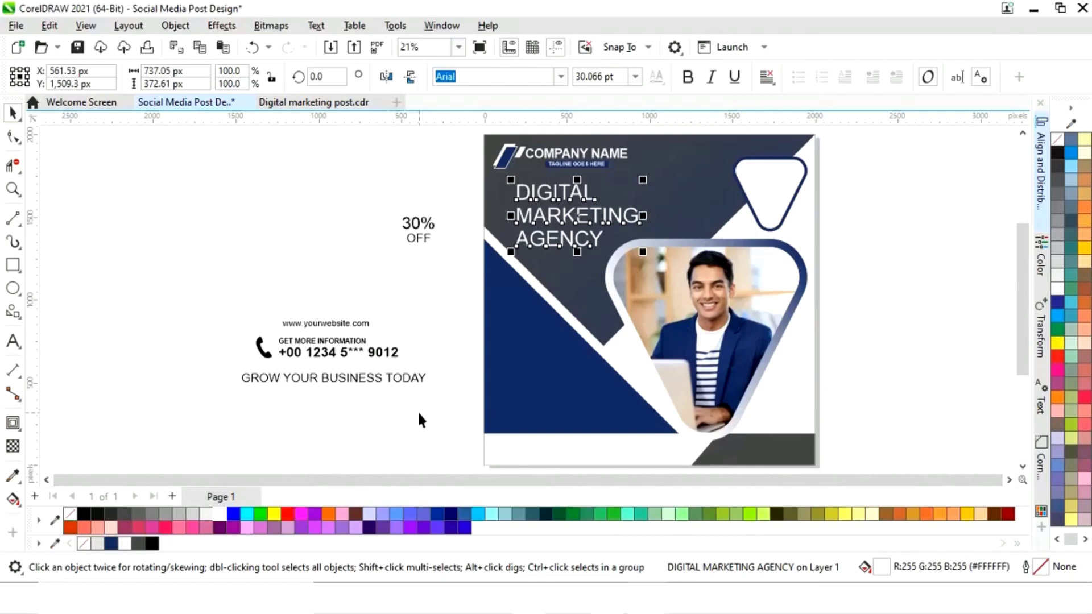
click(448, 287)
Step: Make only the word MARKETING in the headline bold
key(z)
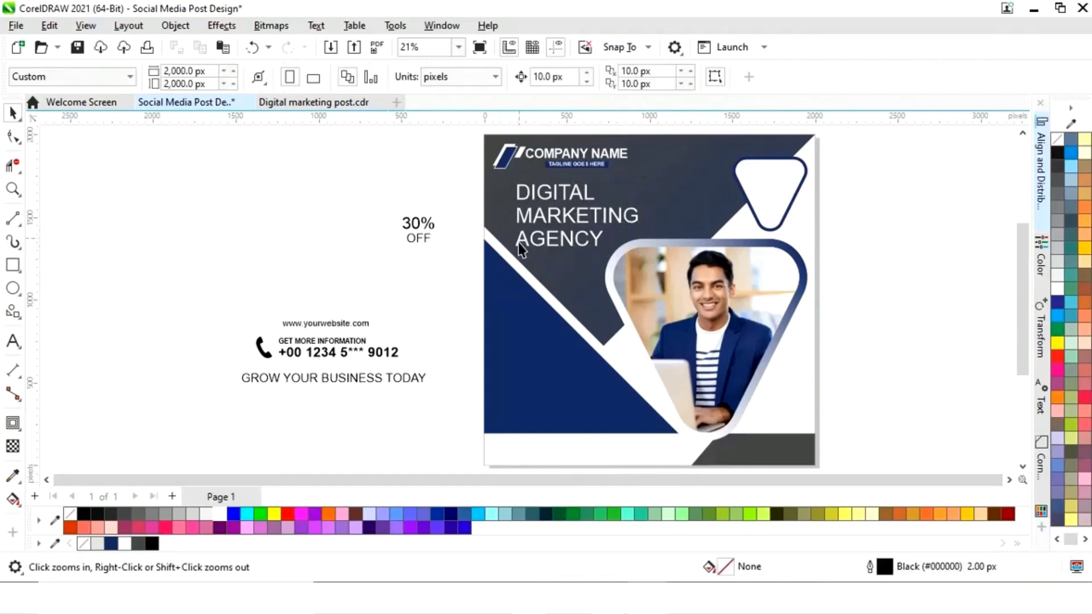
drag(478, 171, 604, 286)
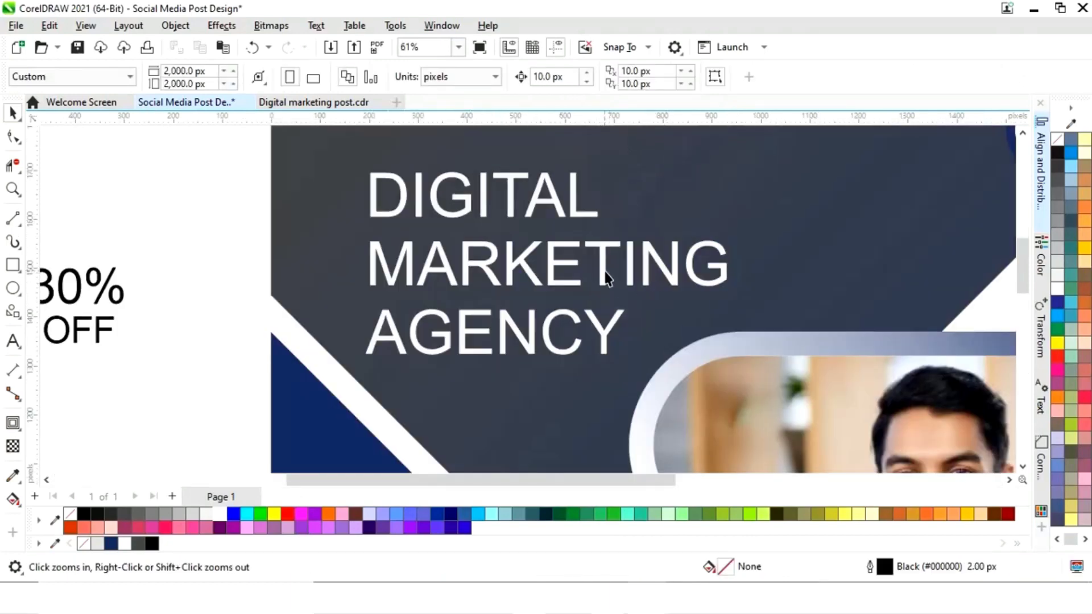
click(605, 277)
click(13, 341)
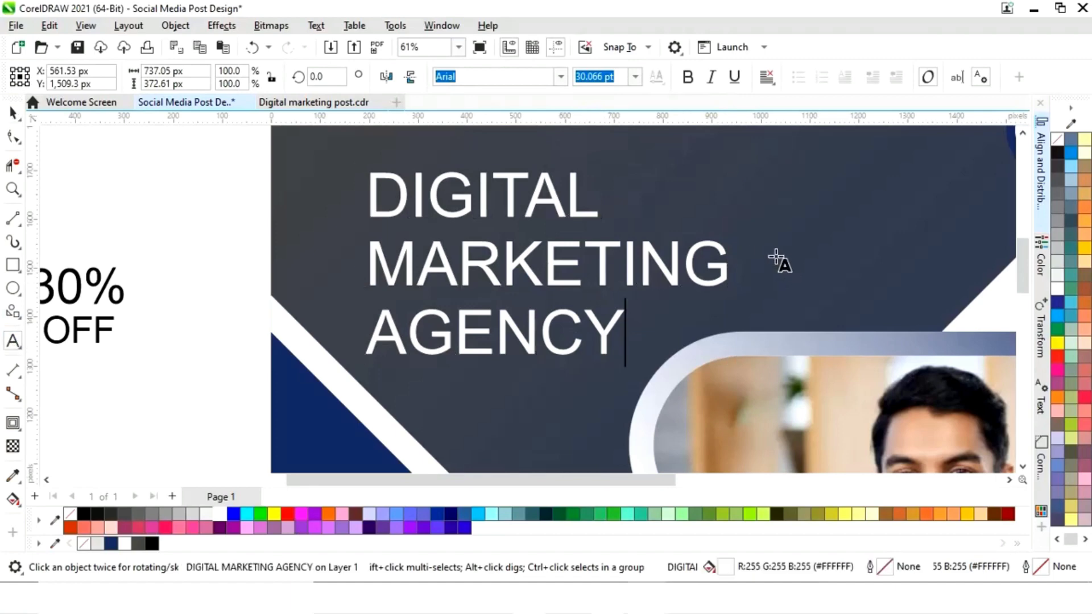
drag(731, 266, 365, 268)
click(687, 76)
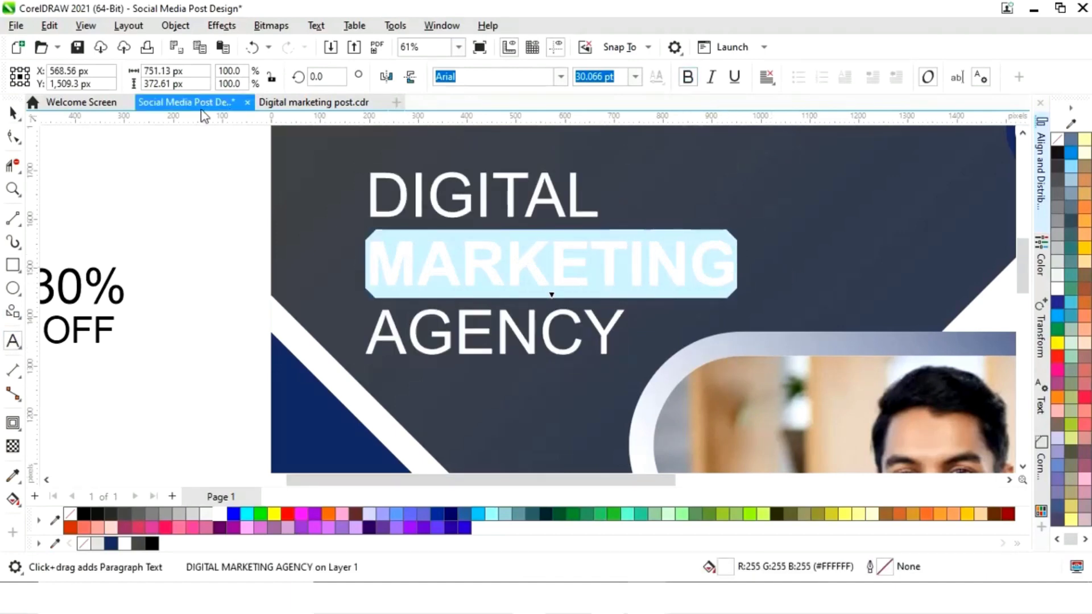
click(13, 112)
click(105, 200)
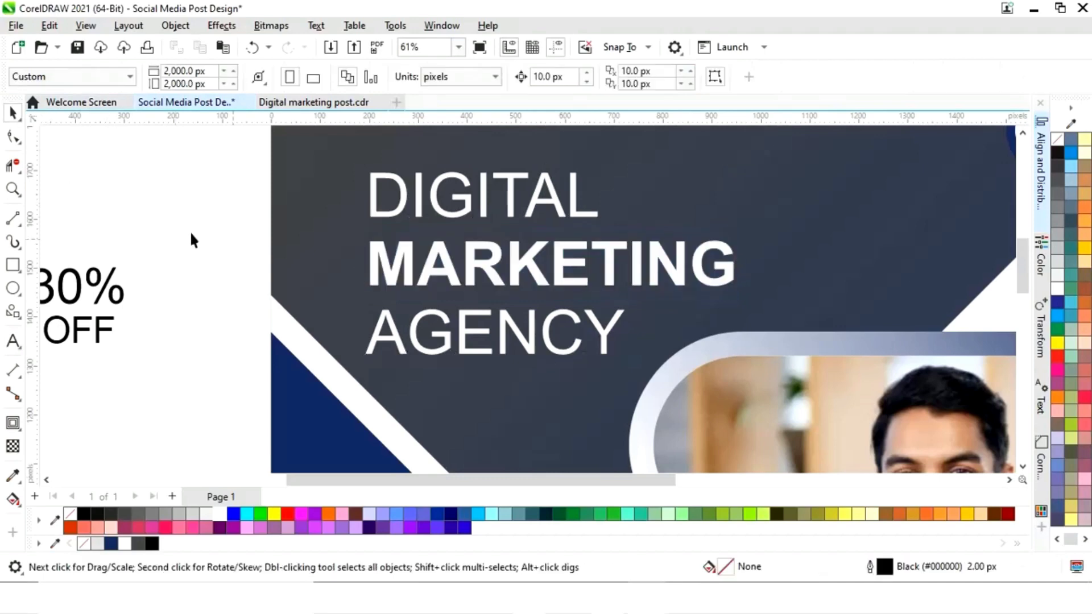
Step: Draw a rectangle of about 846 by 134 px around the word MARKETING and fill it with the document's dark blue (#213568)
click(12, 265)
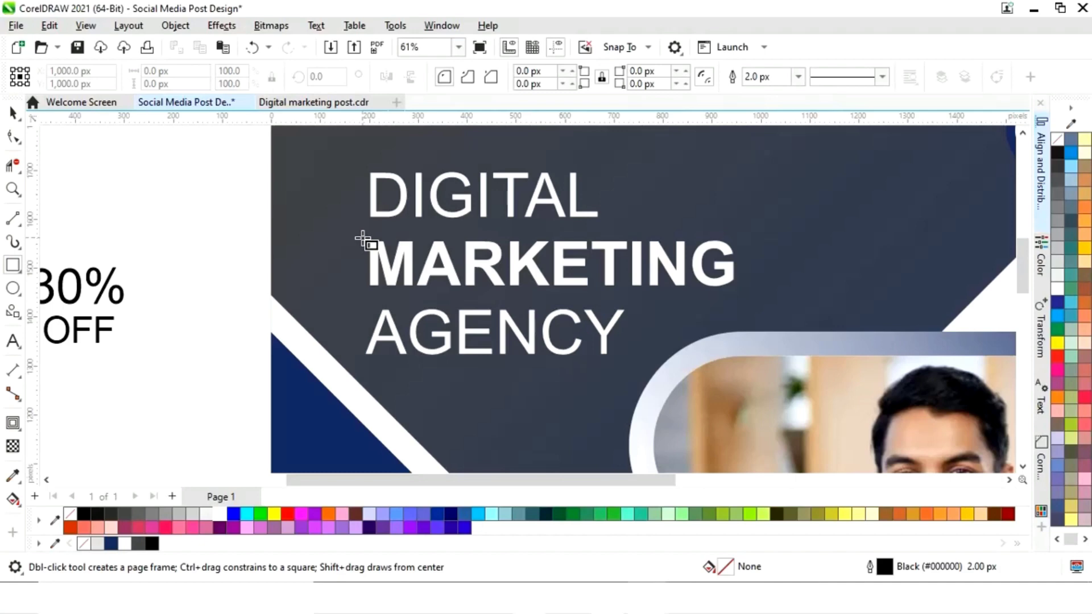
drag(363, 238, 780, 307)
click(12, 113)
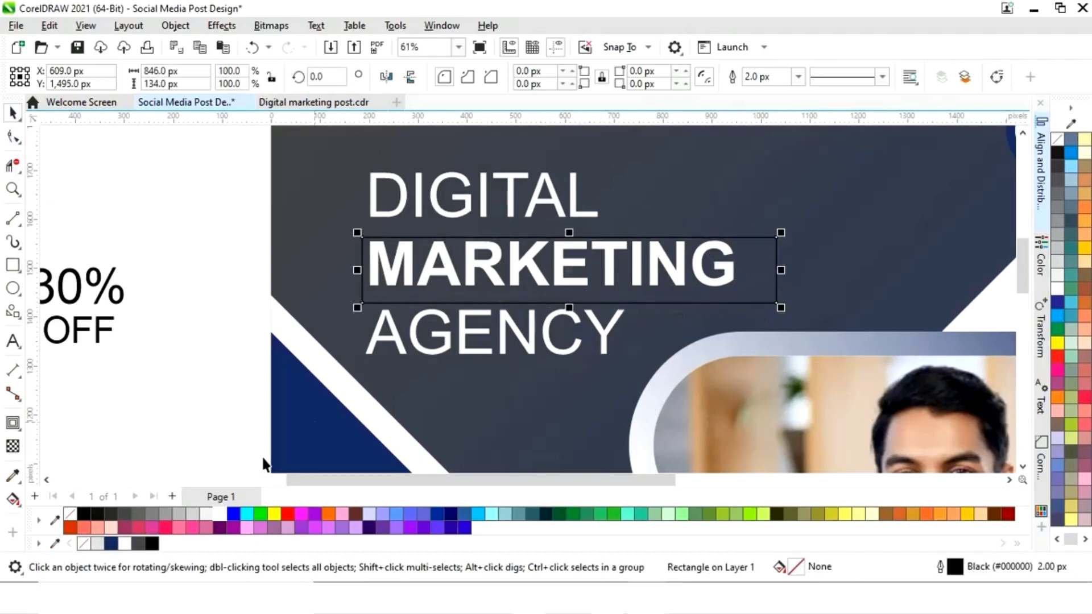
click(111, 542)
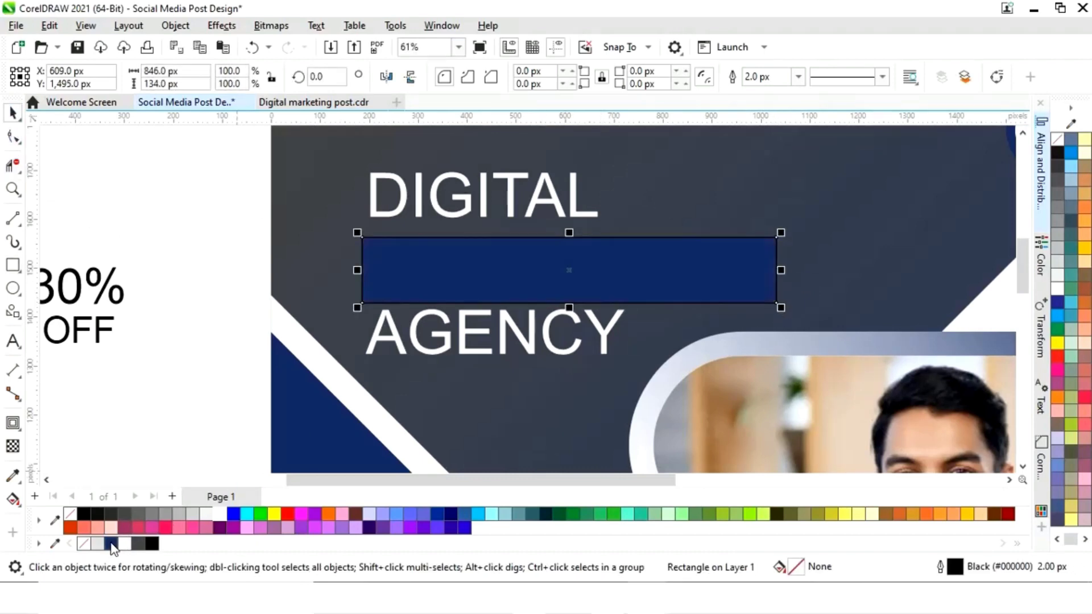
Step: Bring the headline text to the front and remove the outline from the rectangle behind MARKETING
click(572, 206)
key(shift+Page_Up)
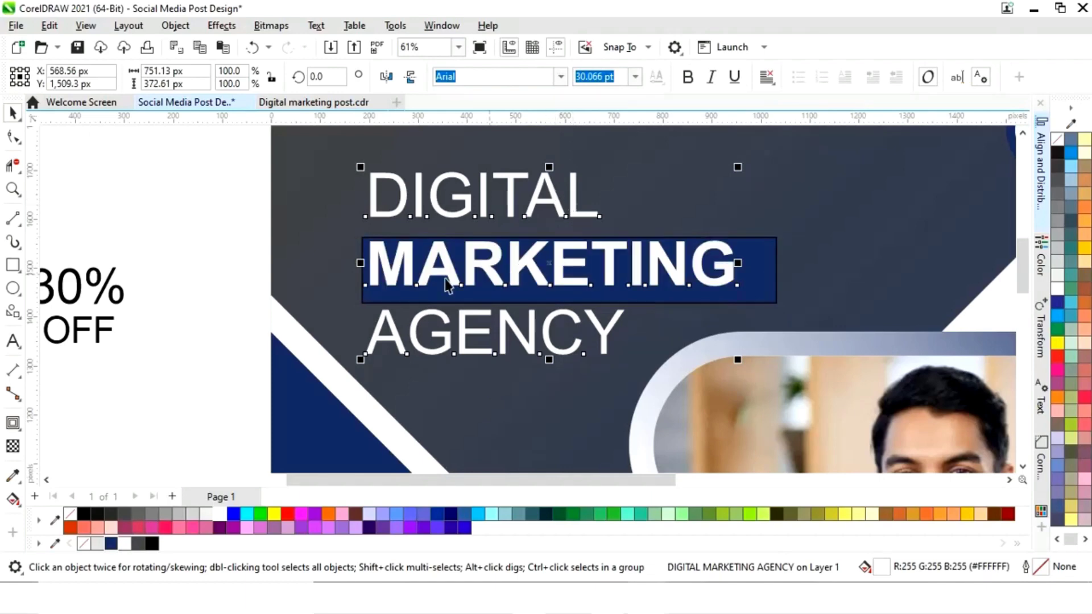
click(366, 302)
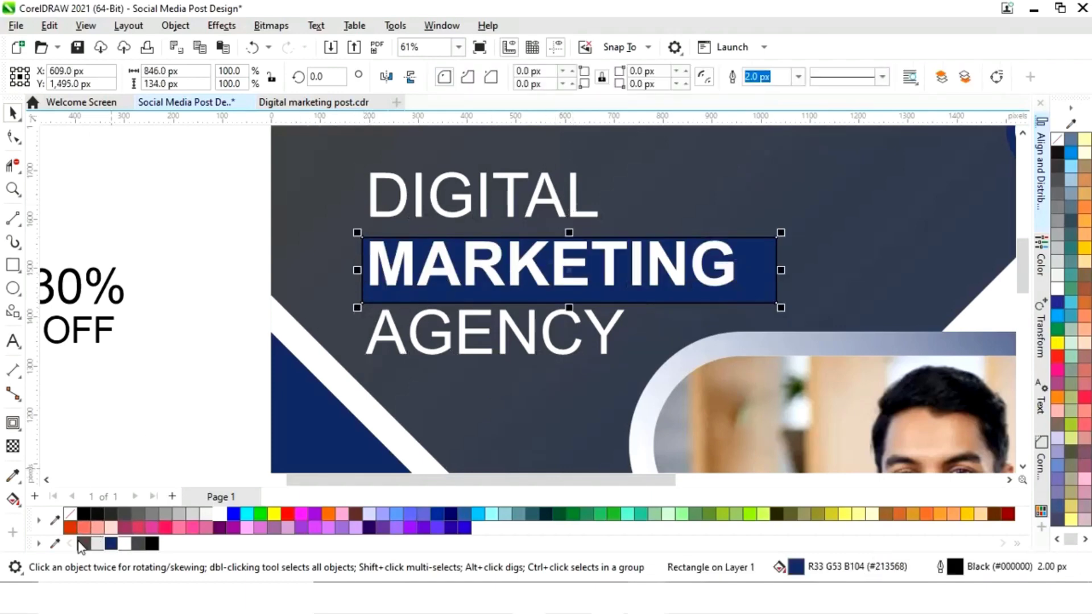
right_click(83, 544)
click(172, 364)
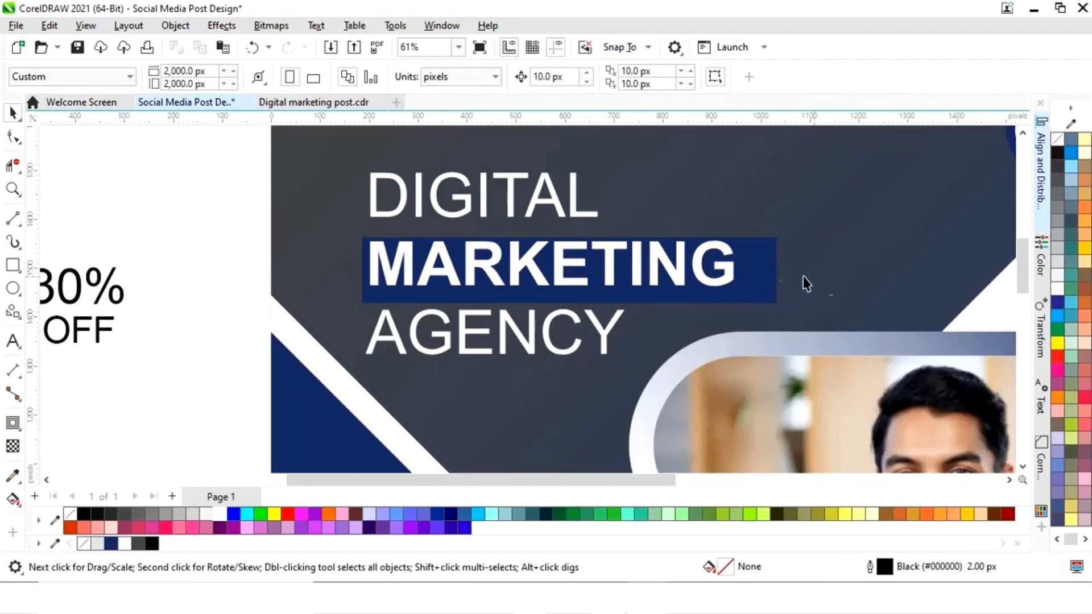
Step: Move the blue rectangle slightly up around the word MARKETING and centre it horizontally on the headline
click(763, 282)
drag(763, 283, 745, 275)
shift+click(729, 273)
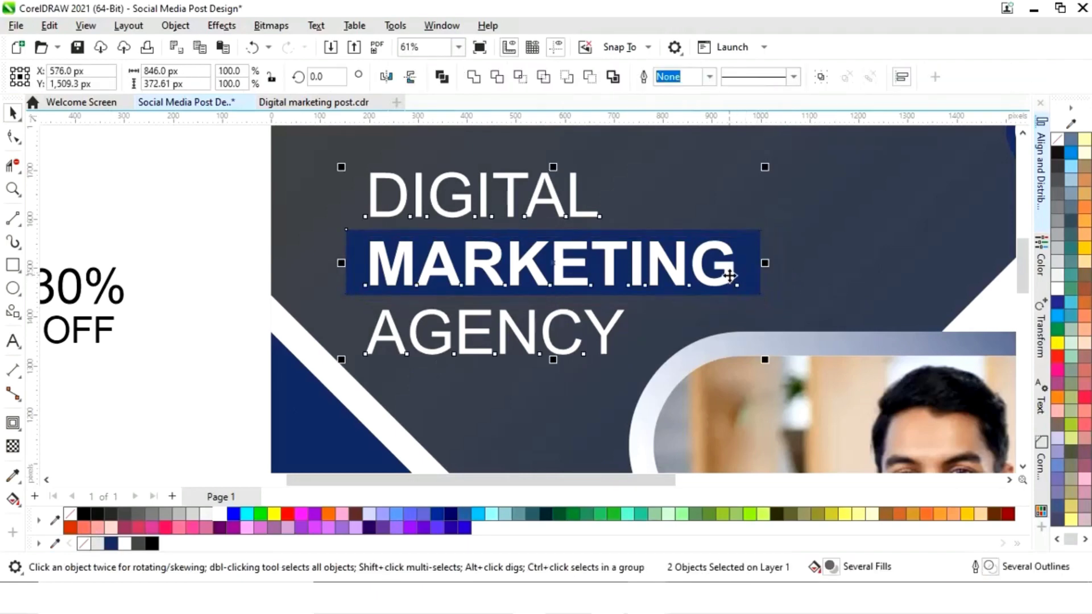
key(c)
click(250, 339)
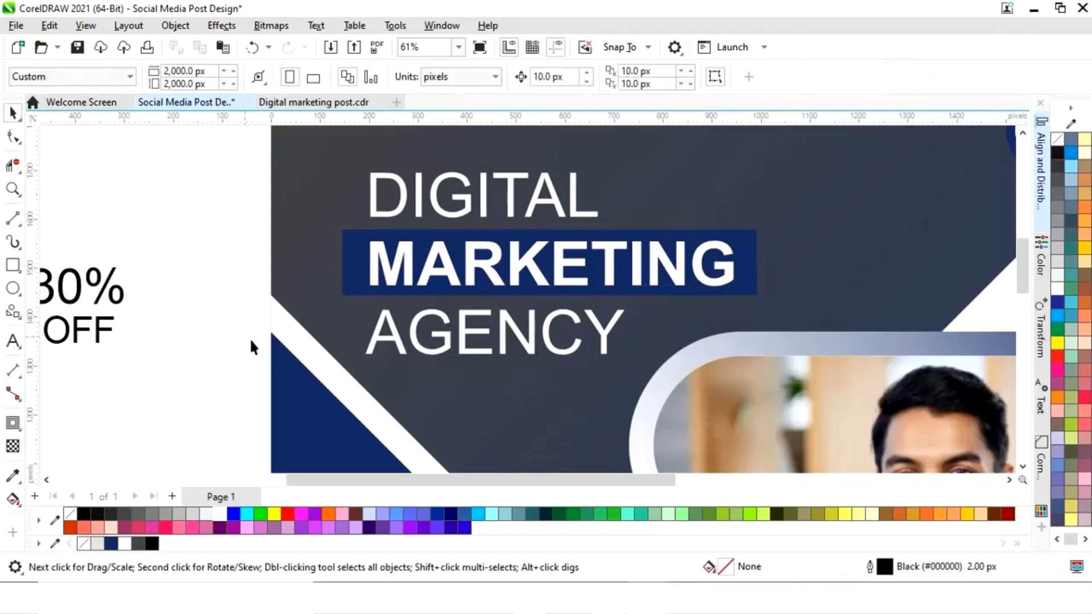
Step: Place the 30% and OFF texts together inside the small rounded triangle in the page's upper-right corner
key(F4)
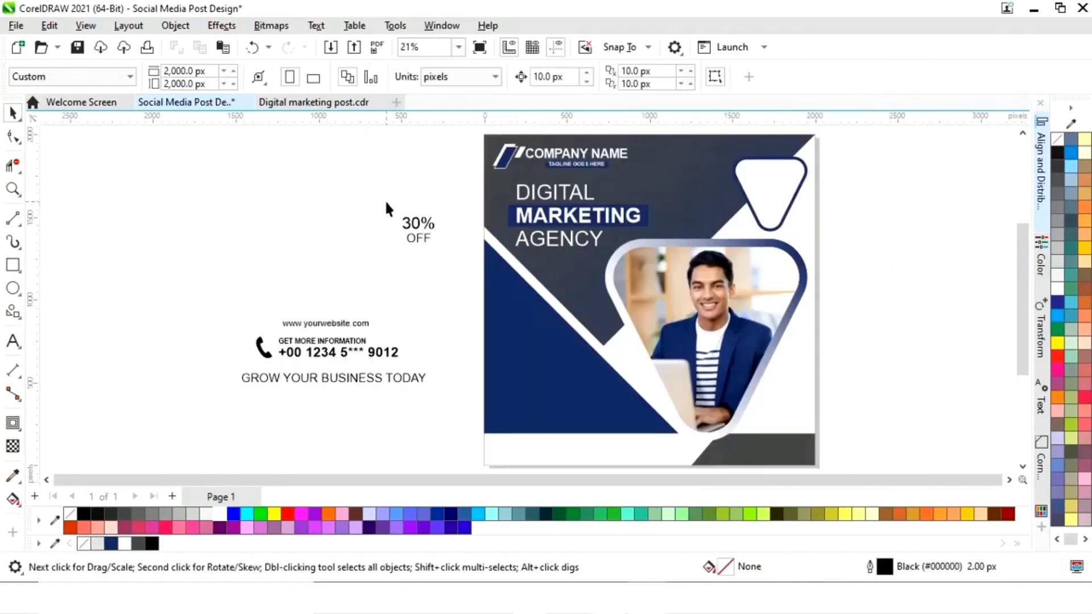
drag(434, 253, 772, 200)
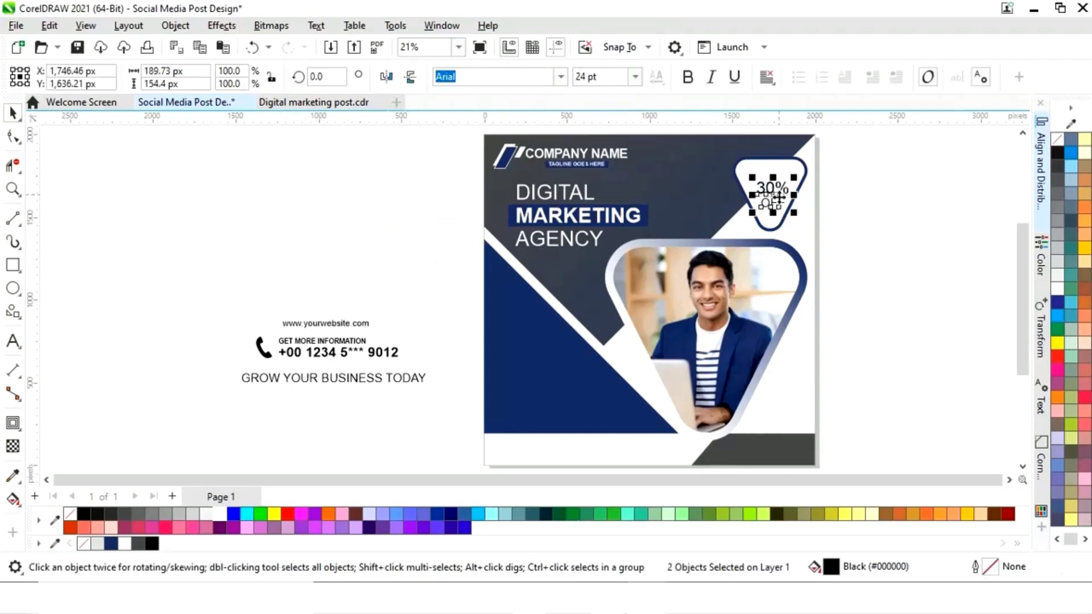
key(z)
drag(694, 140, 839, 251)
key(space)
click(840, 255)
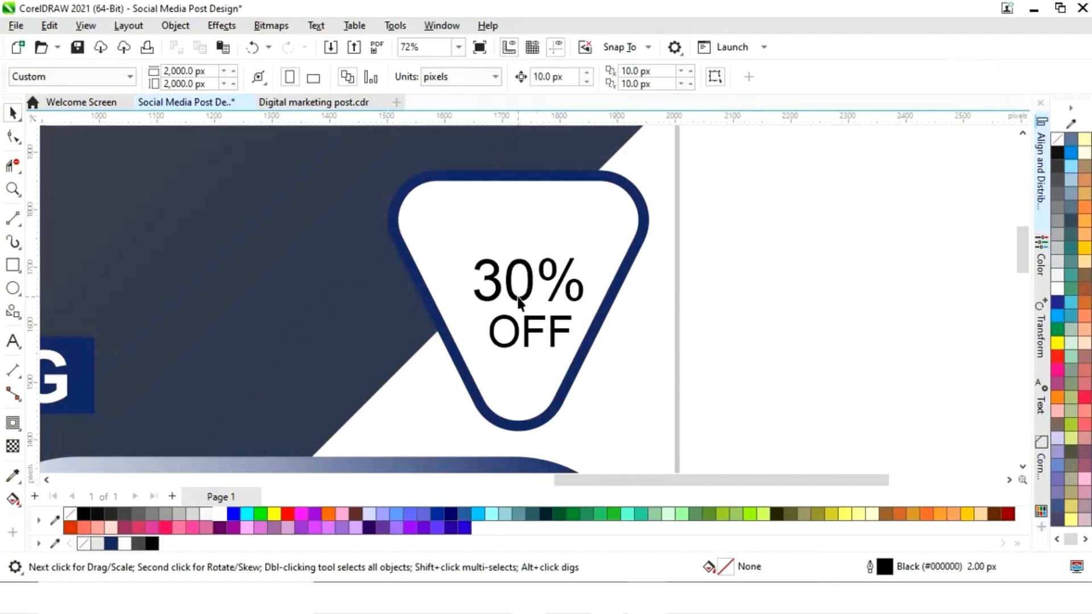
Step: Enlarge the 30% text, make it bold, position it in the triangle's upper part and fill it with dark blue (#213568)
click(526, 297)
drag(590, 254, 613, 236)
click(687, 76)
mouse_move(528, 265)
mouse_down()
mouse_move(548, 244)
mouse_move(523, 262)
mouse_up()
click(112, 544)
click(715, 371)
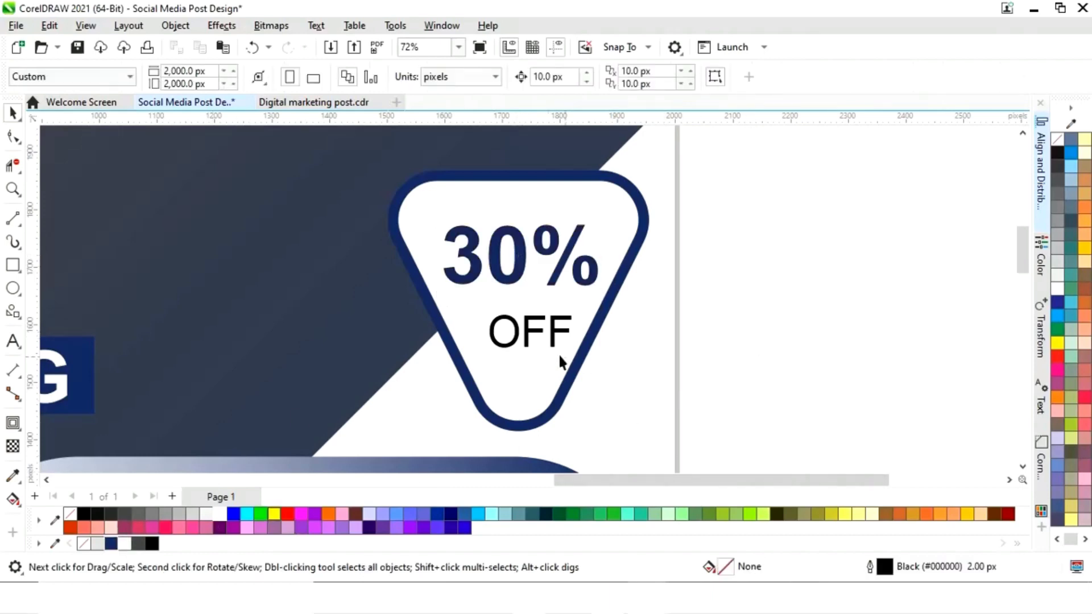
Step: Fill the OFF text with dark blue (#213568) and move it directly below the percent sign
click(549, 336)
click(112, 544)
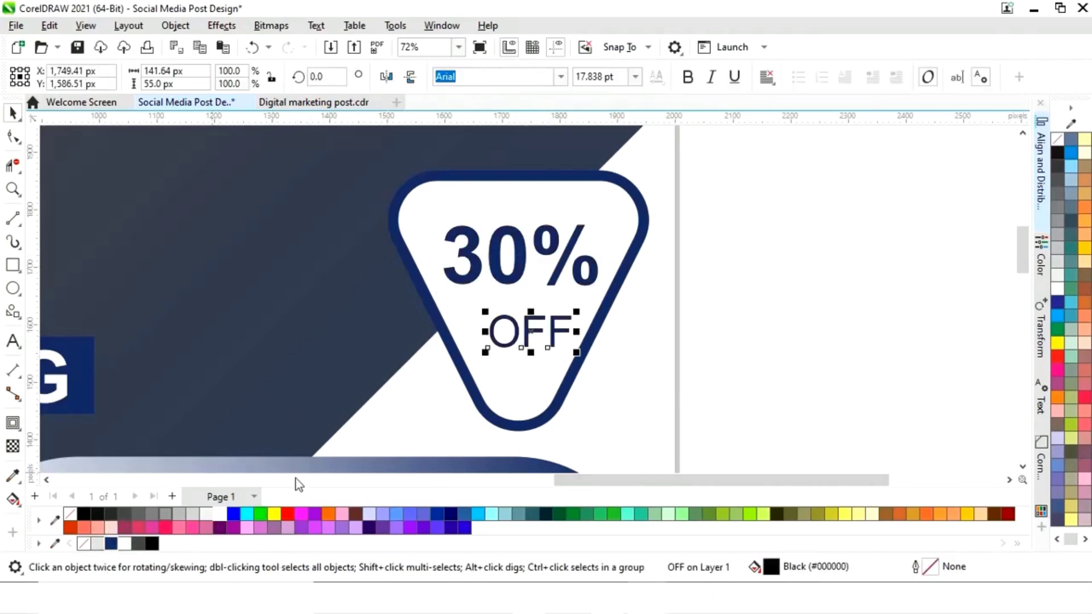
drag(528, 335, 553, 313)
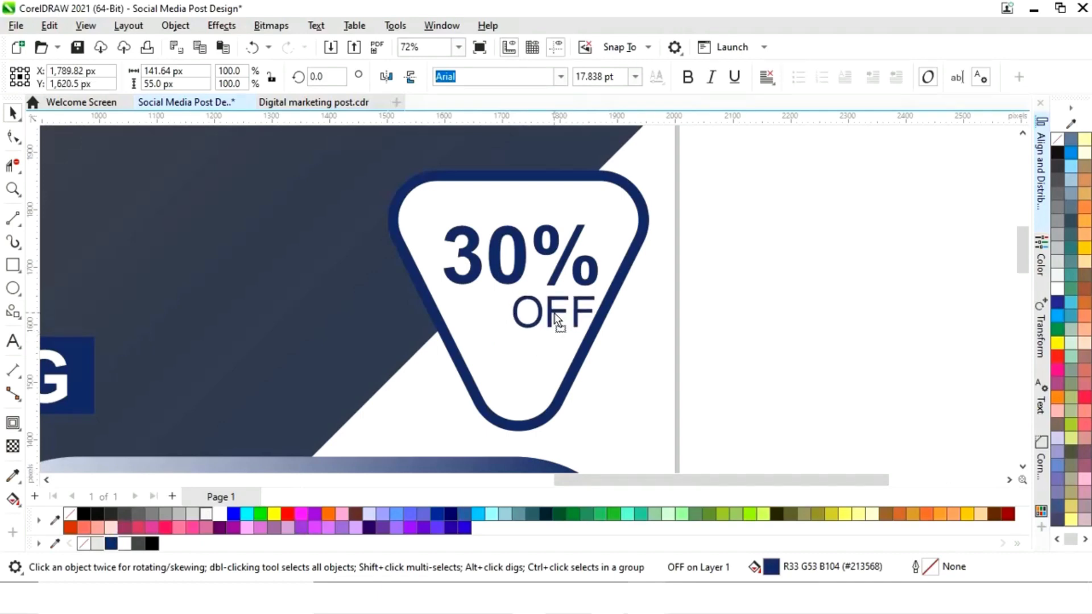
click(809, 302)
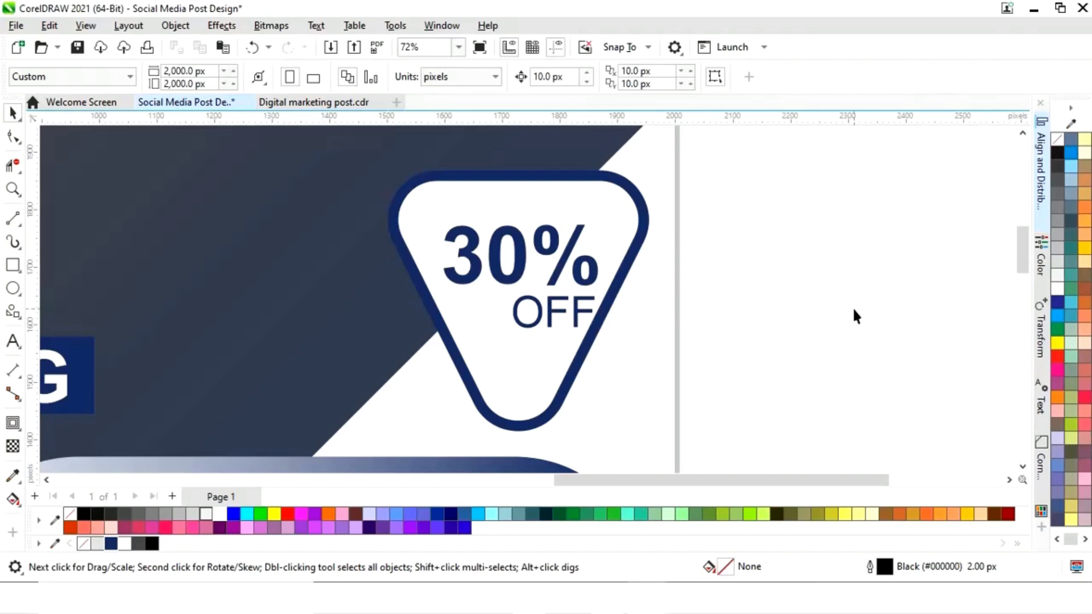
Step: Place the GROW YOUR BUSINESS TODAY text over the large blue triangle, fill it with white and make it bold
key(F4)
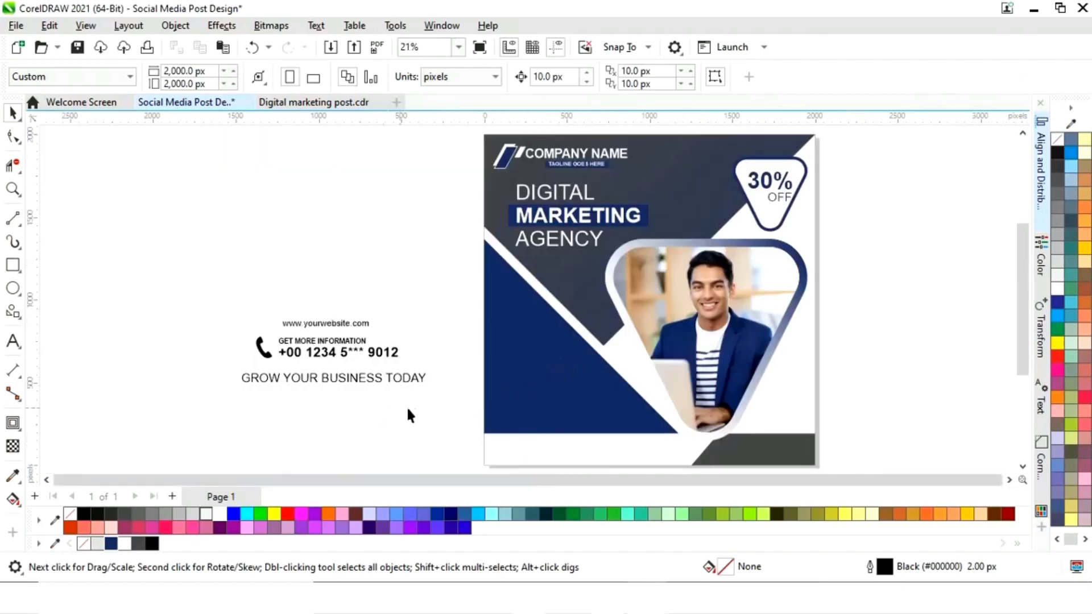
click(364, 374)
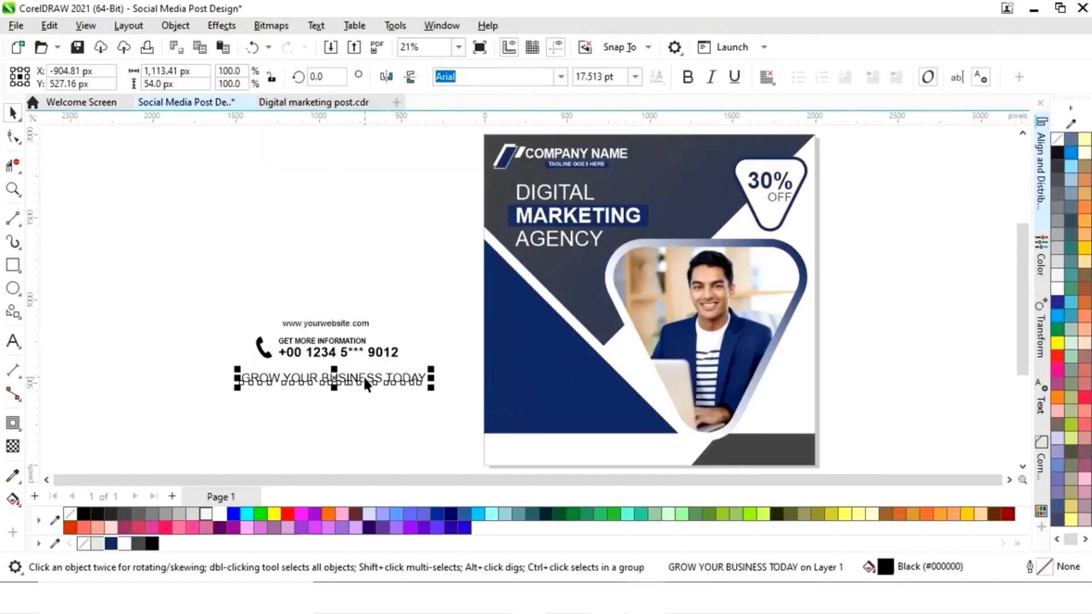
drag(362, 375, 570, 405)
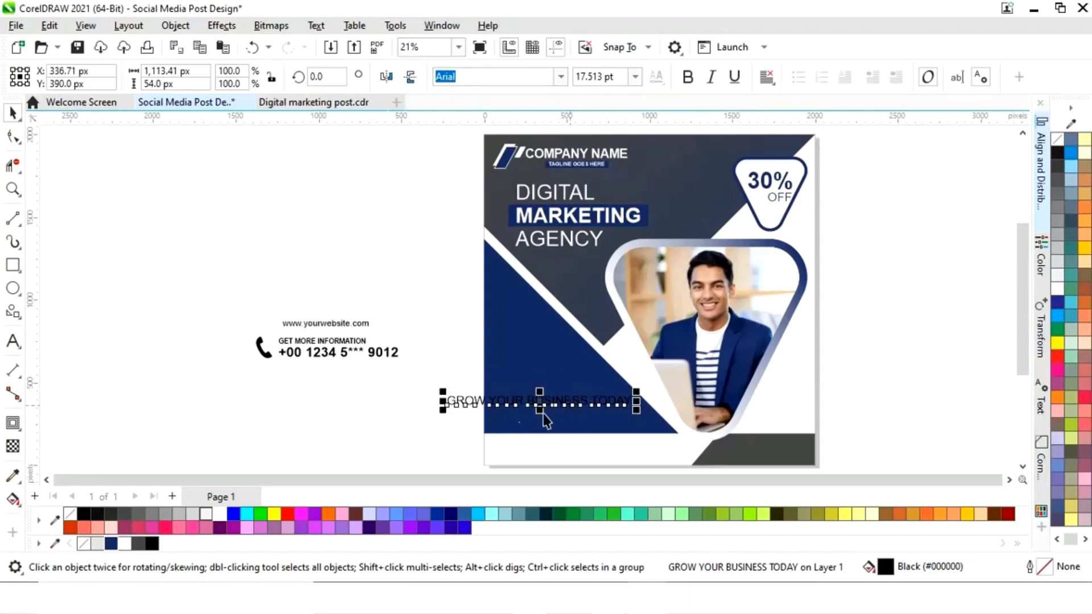
click(219, 514)
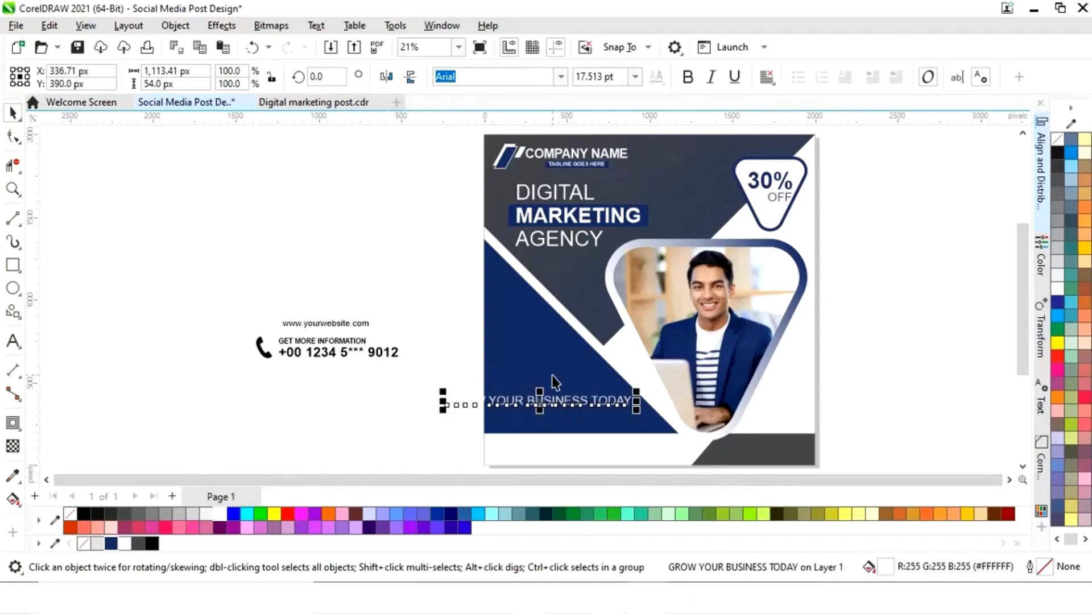
click(687, 77)
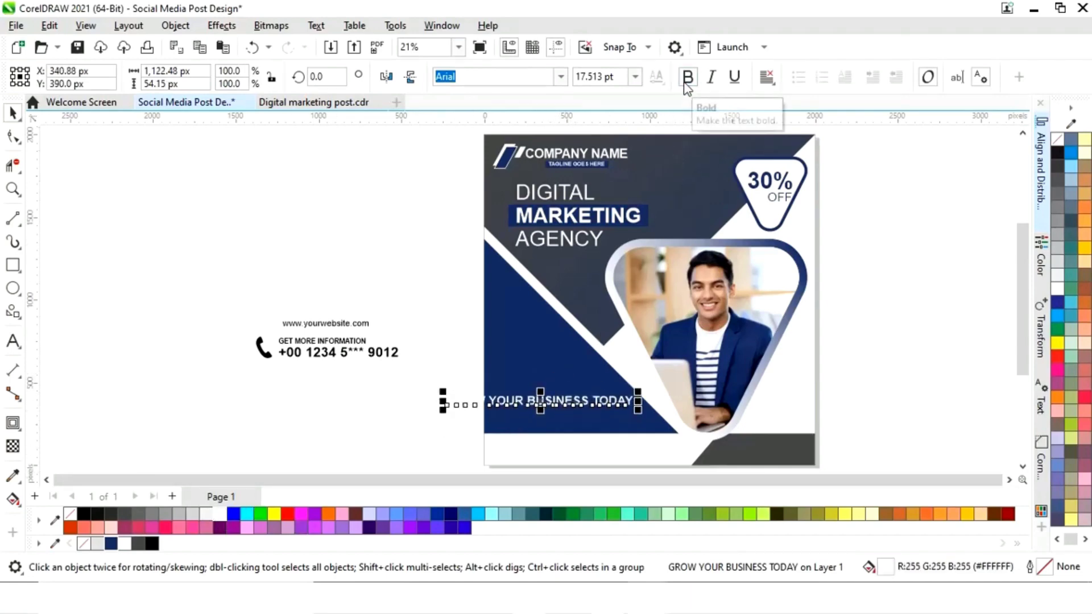
Step: Fit the GROW YOUR BUSINESS TODAY text to a path along the inside of the large blue triangle's diagonal edge
click(316, 26)
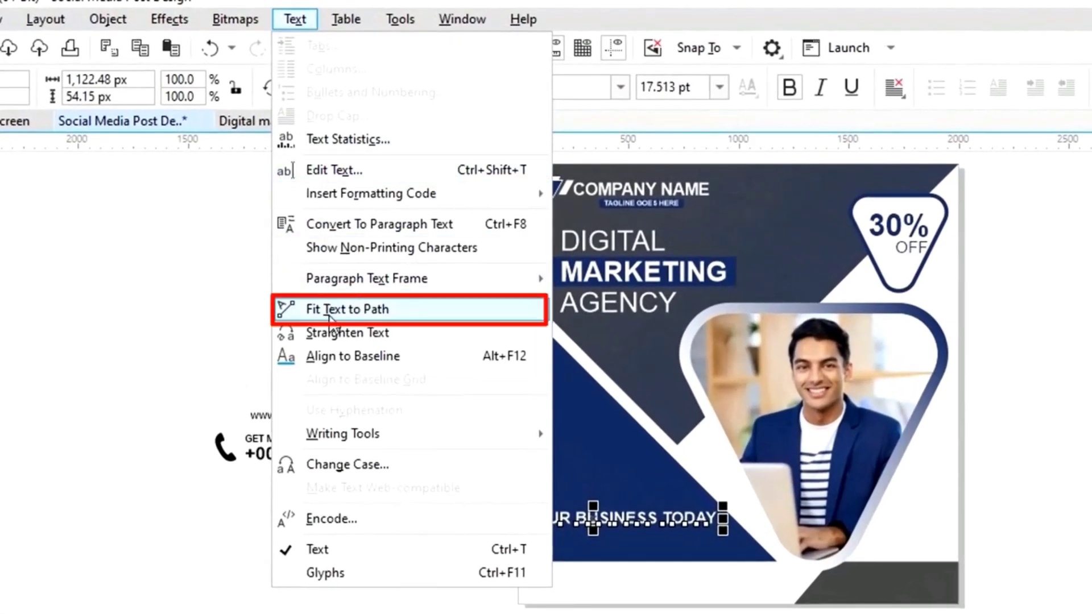
click(329, 315)
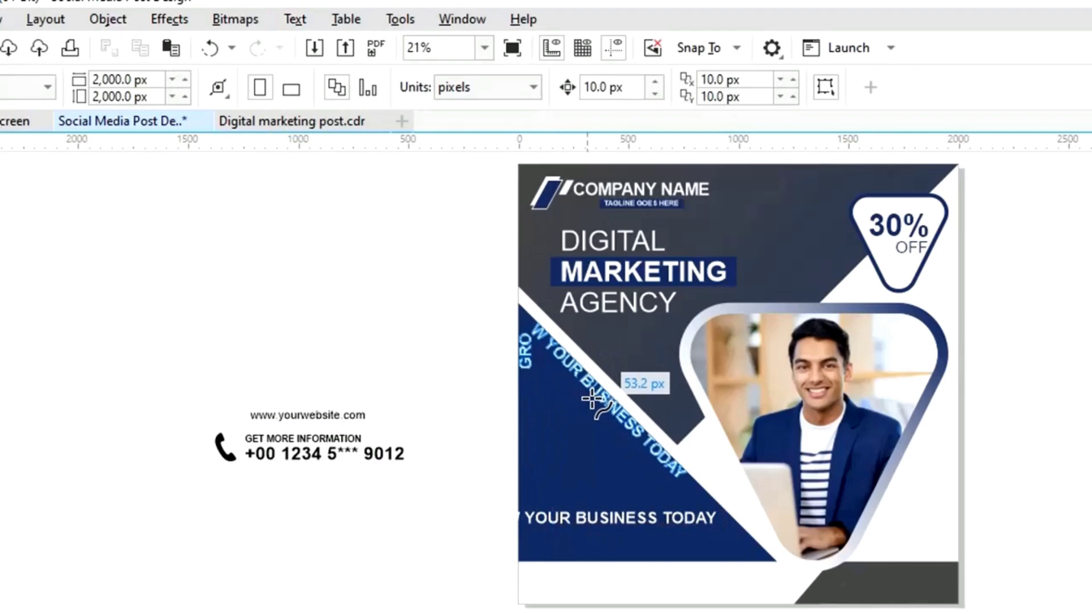
click(636, 444)
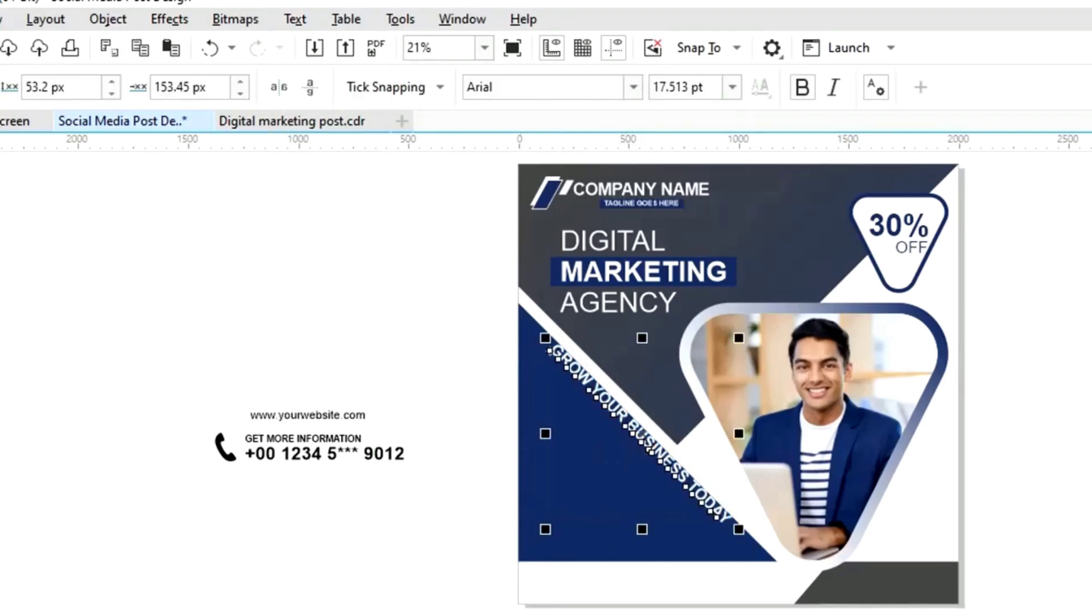
Step: Break the fitted GROW YOUR BUSINESS TODAY text apart from the large blue triangle
click(205, 244)
click(640, 482)
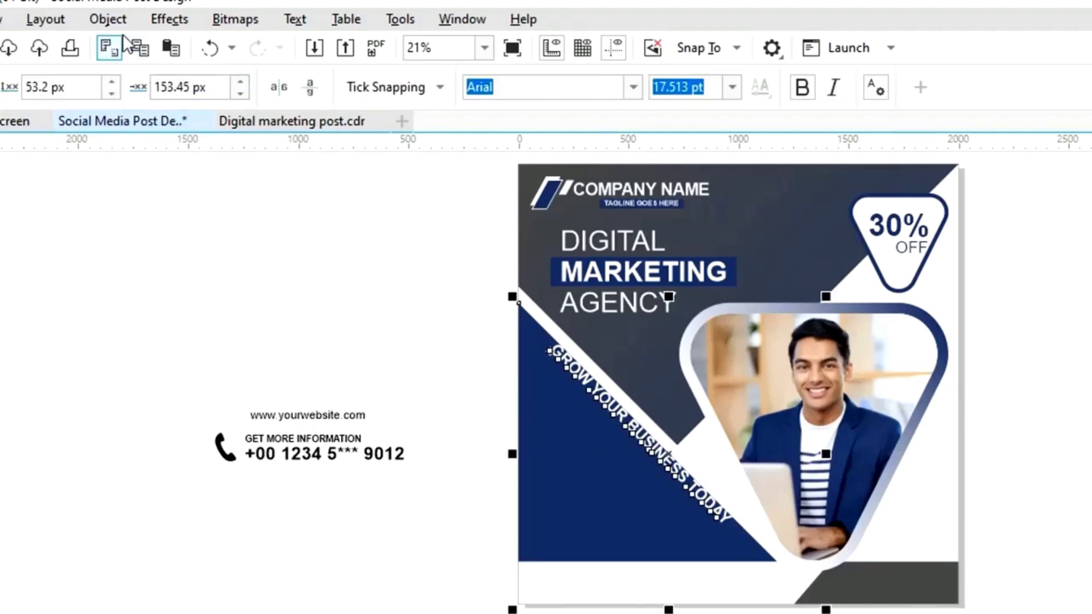
click(111, 20)
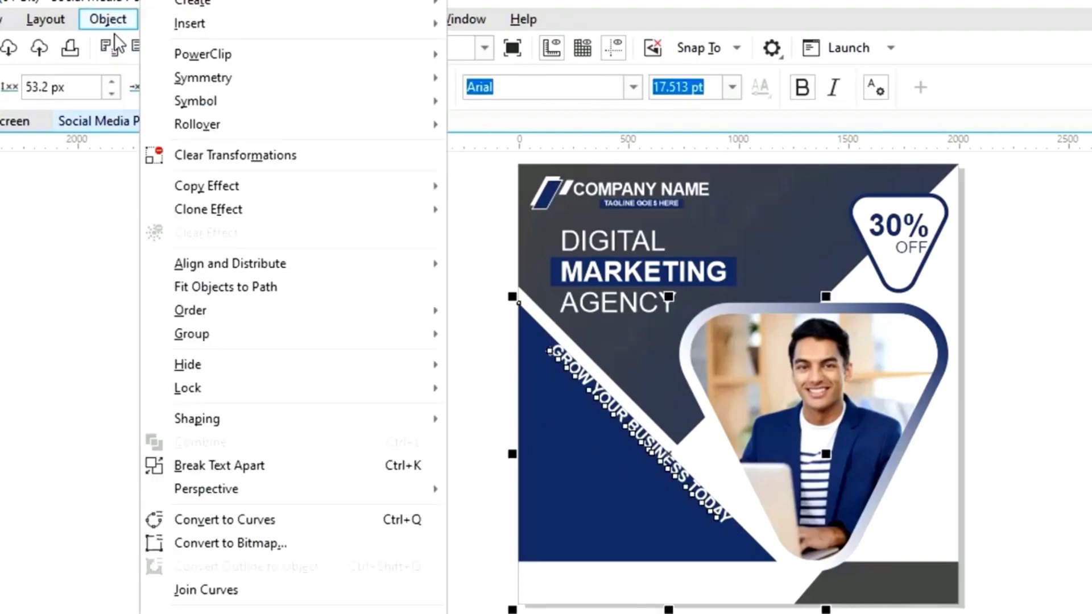
click(218, 466)
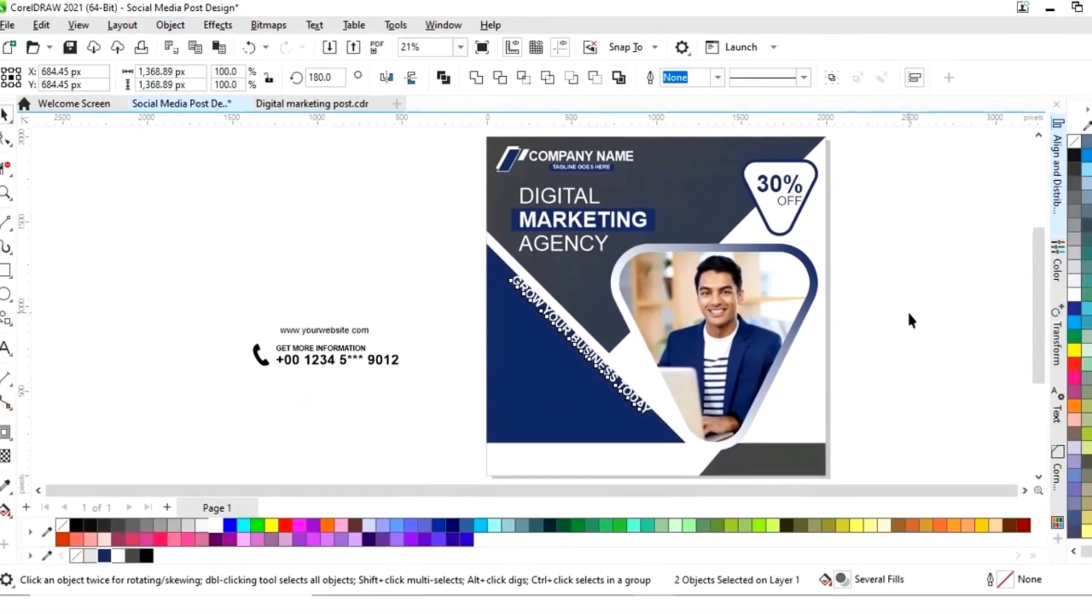
click(907, 310)
Step: Move the diagonal GROW YOUR BUSINESS TODAY text slightly down and inward from the blue triangle's edge
click(583, 358)
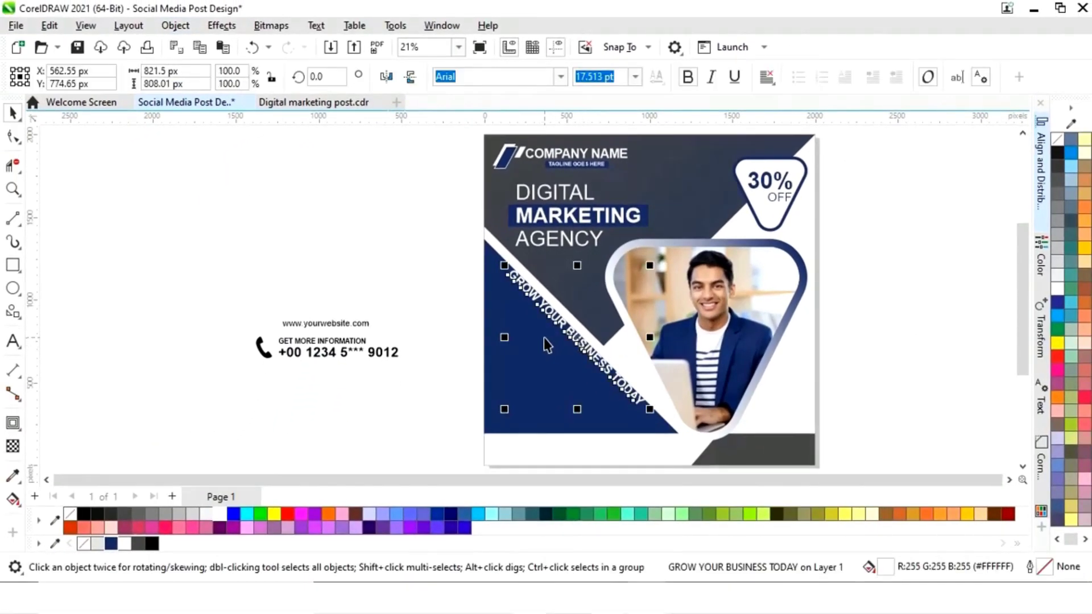
key(z)
drag(453, 226, 712, 451)
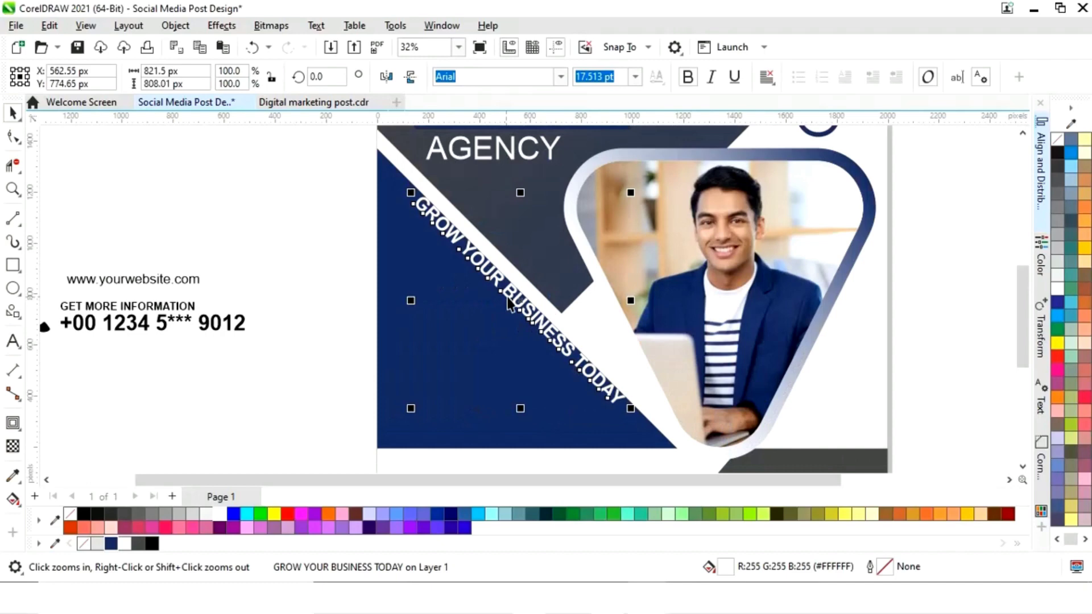
drag(516, 300, 519, 313)
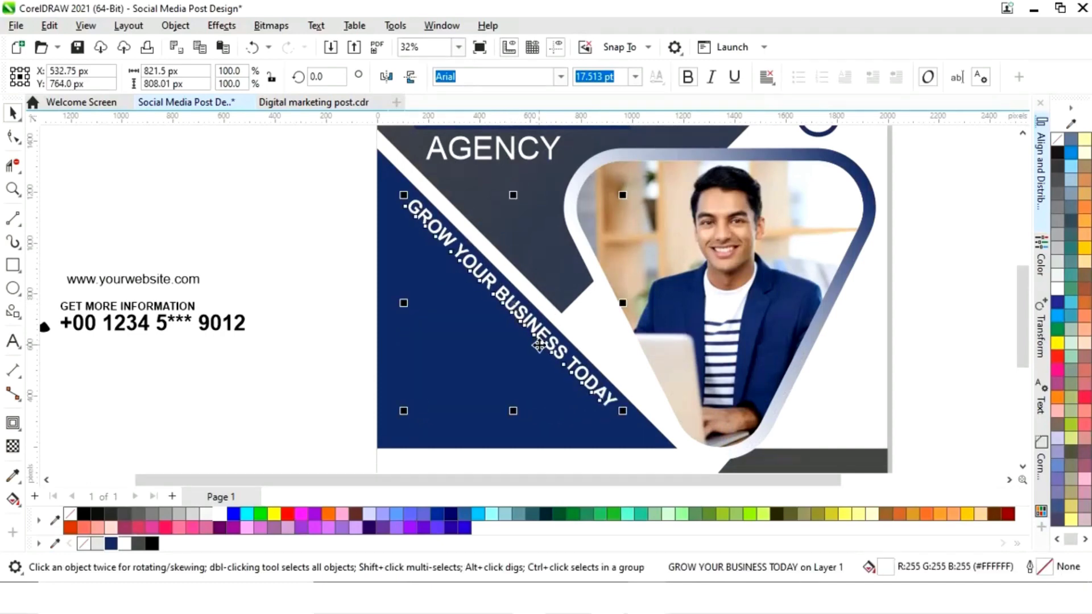
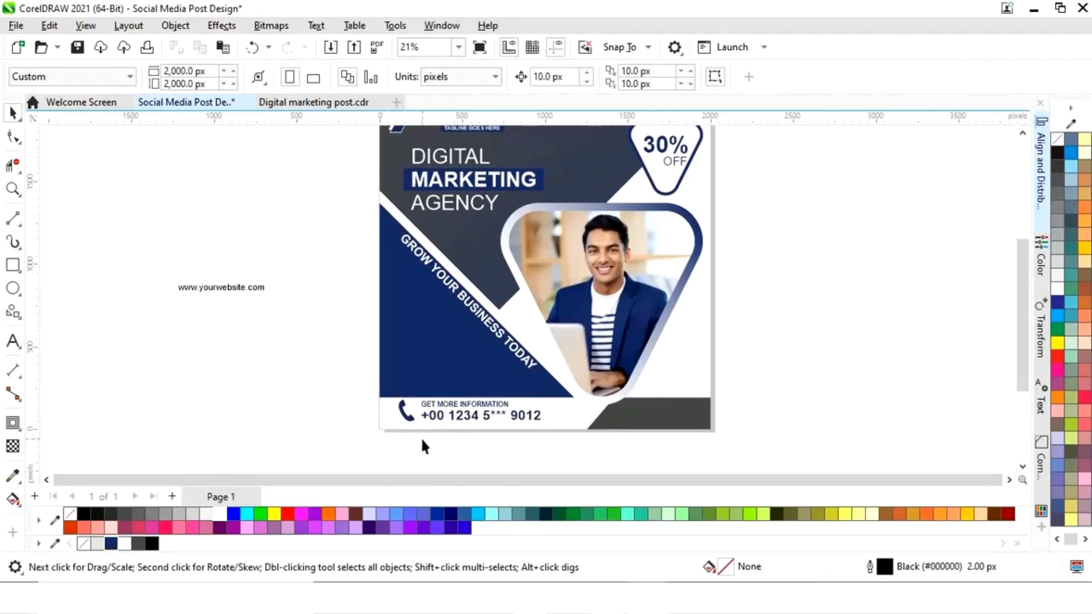
Step: Shrink the phone icon to about 54 × 73 px and place it just in front of the phone number
key(z)
drag(381, 386, 625, 461)
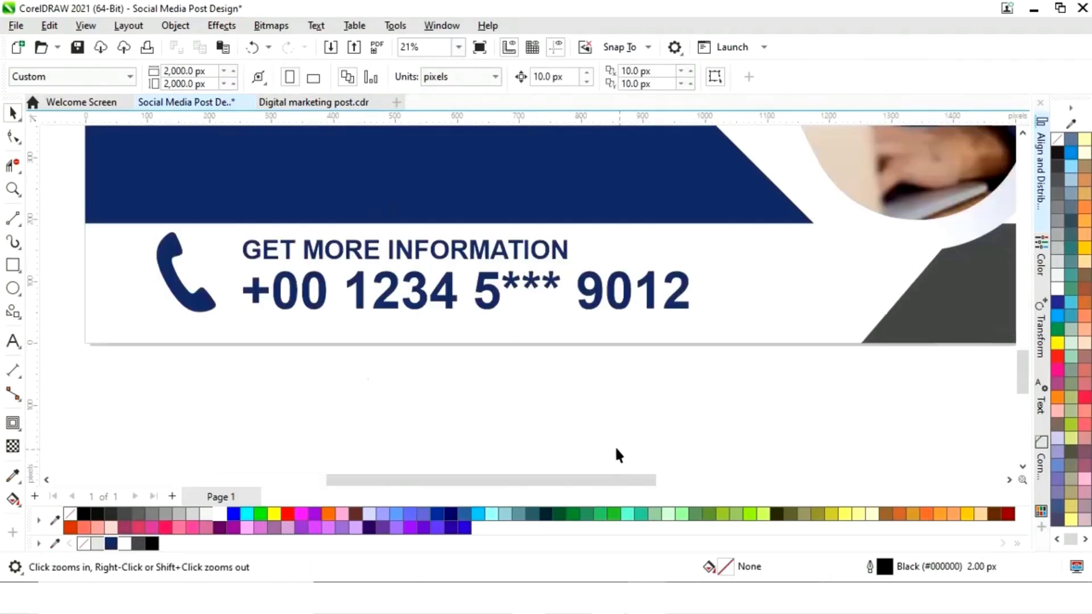
key(space)
click(198, 301)
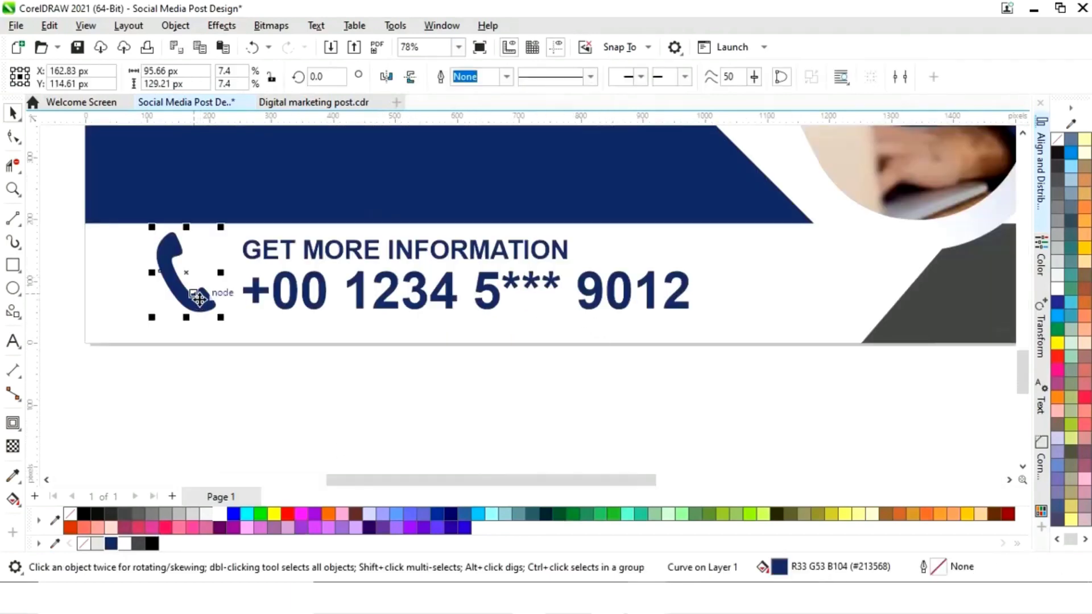
drag(198, 301, 212, 297)
drag(167, 230, 195, 261)
drag(209, 299, 212, 309)
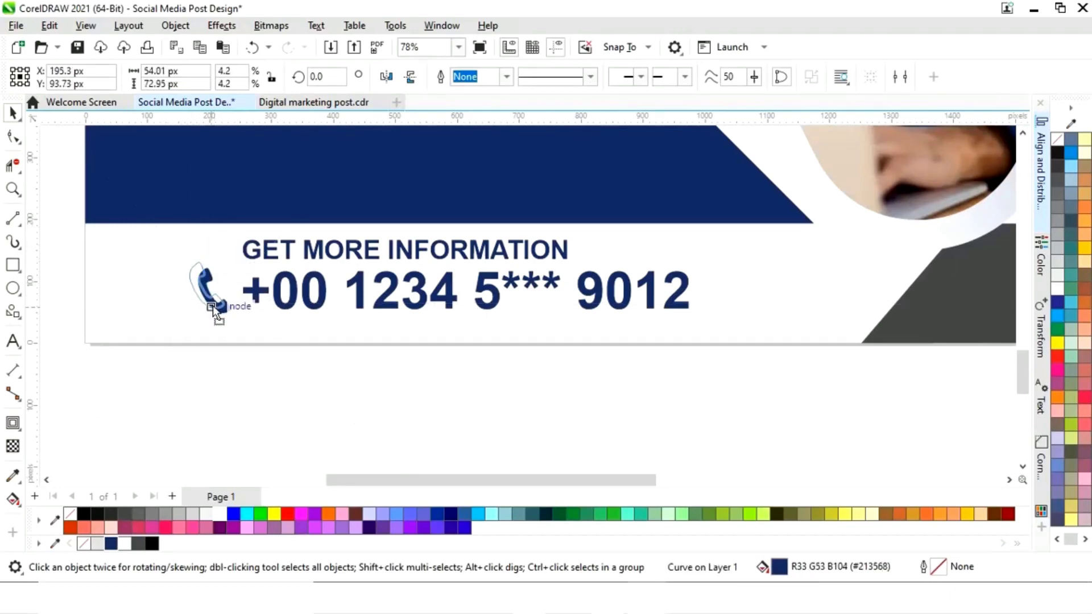
click(444, 405)
key(F4)
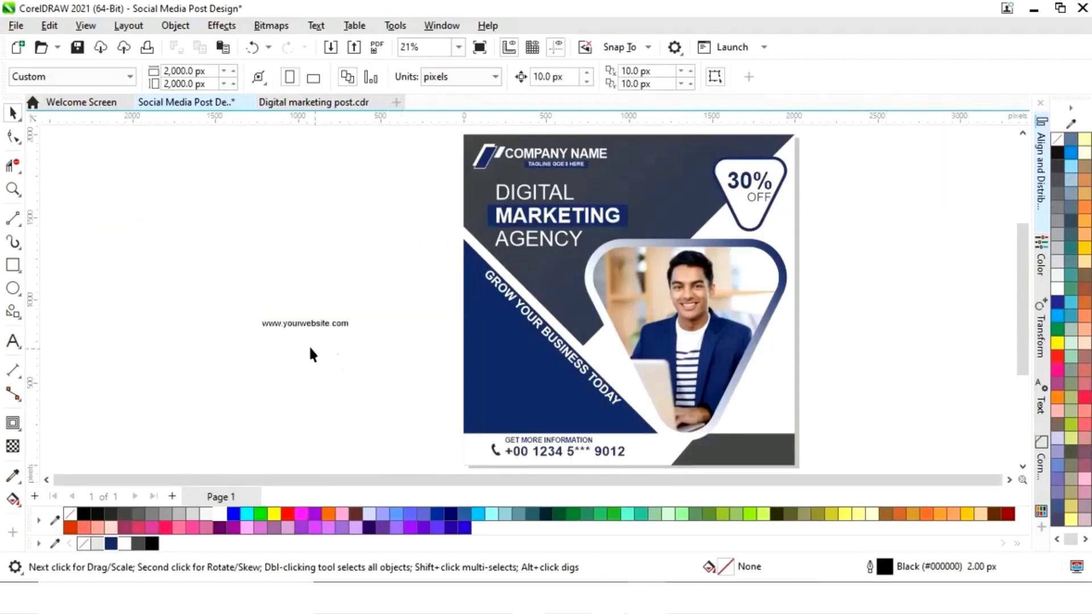
click(305, 322)
drag(305, 322, 653, 174)
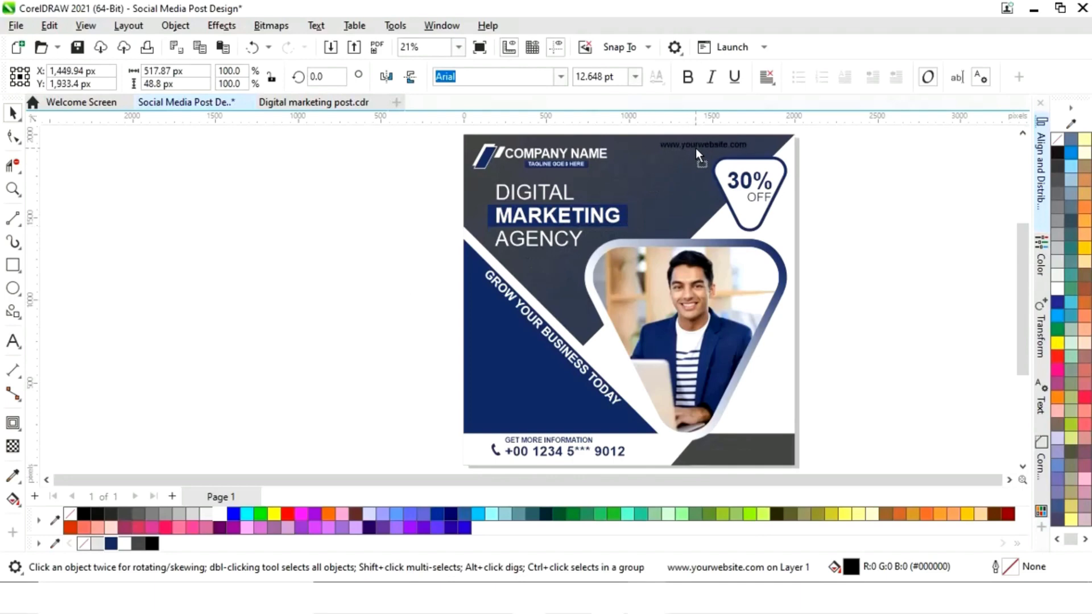
drag(705, 149, 709, 150)
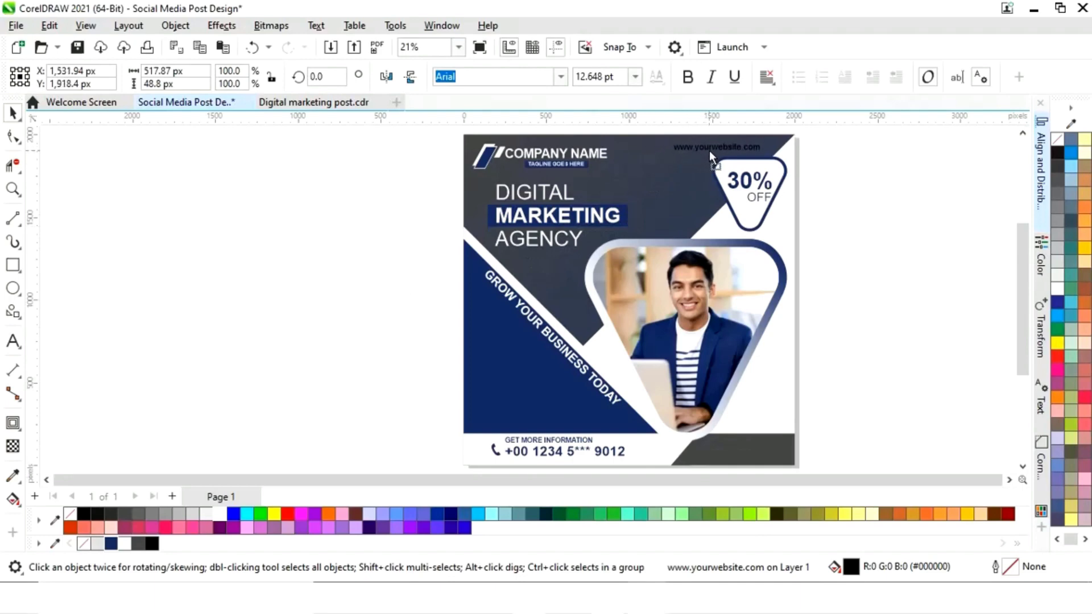
click(219, 515)
scroll(701, 333, right, 2)
click(758, 195)
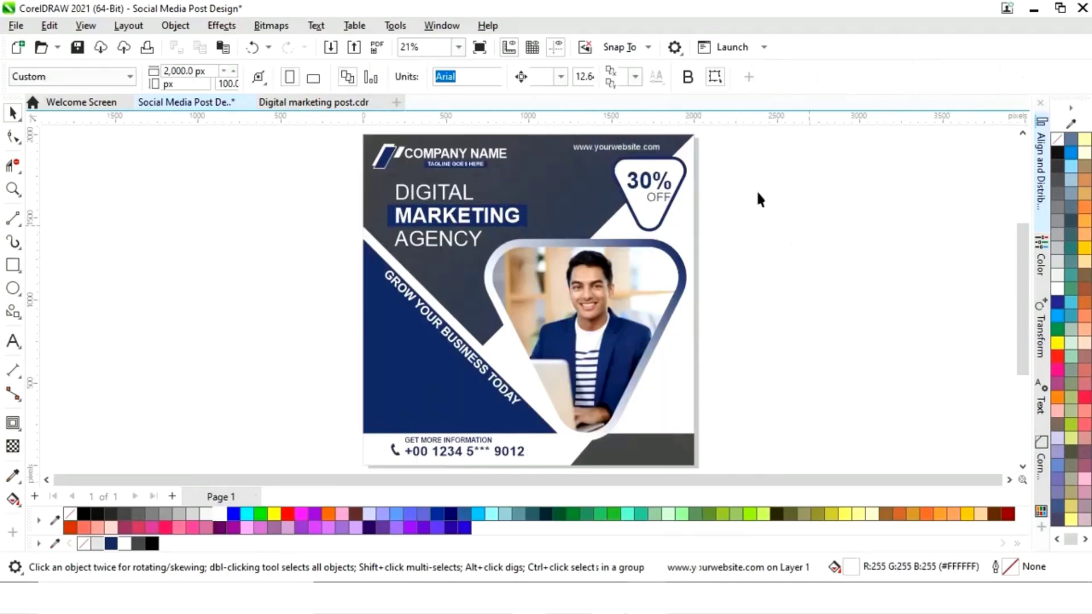
Step: Enlarge the website text to about 628 px wide and shift it slightly toward the page's upper-right corner
key(z)
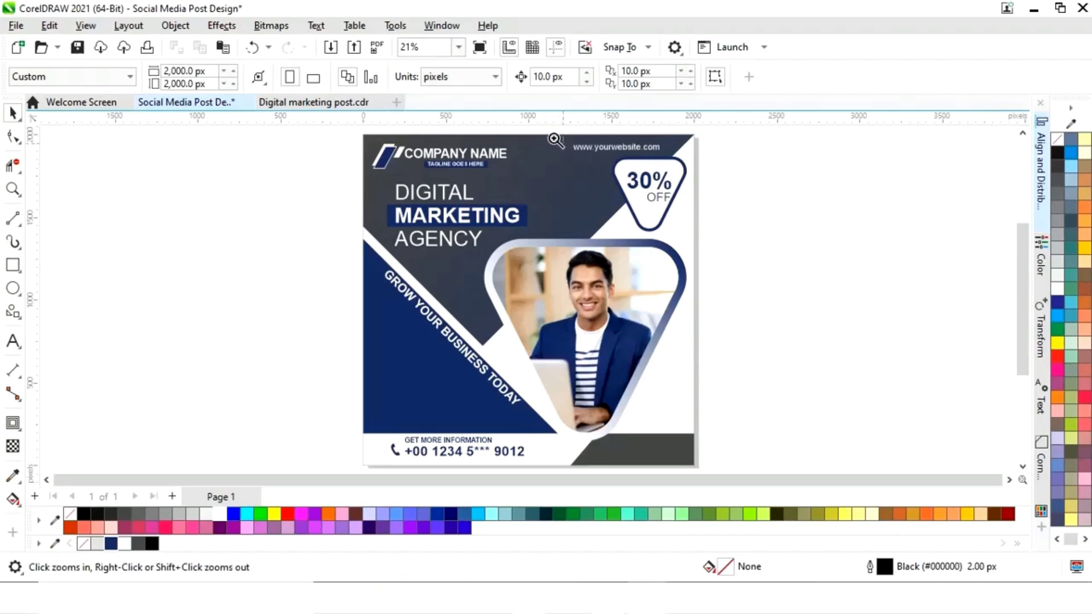
drag(554, 139, 734, 205)
key(space)
click(624, 198)
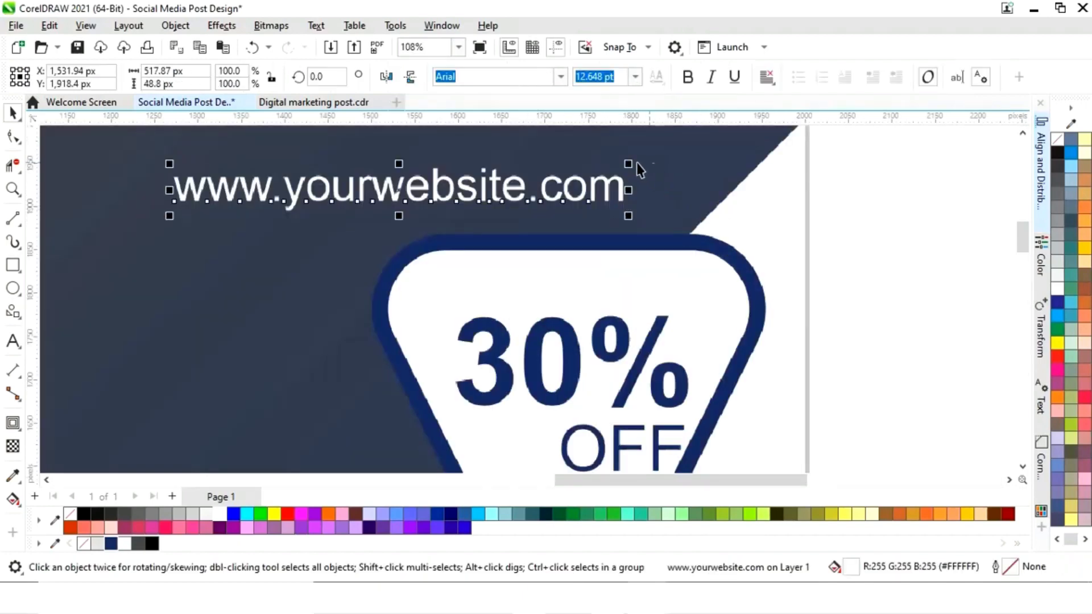
drag(628, 165, 674, 151)
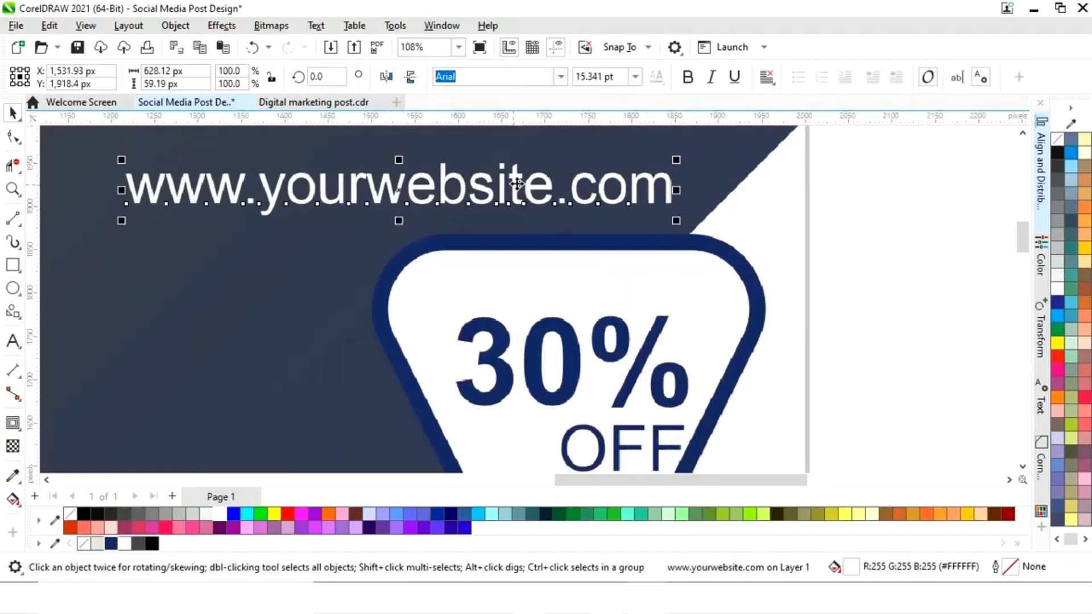
drag(538, 188, 556, 186)
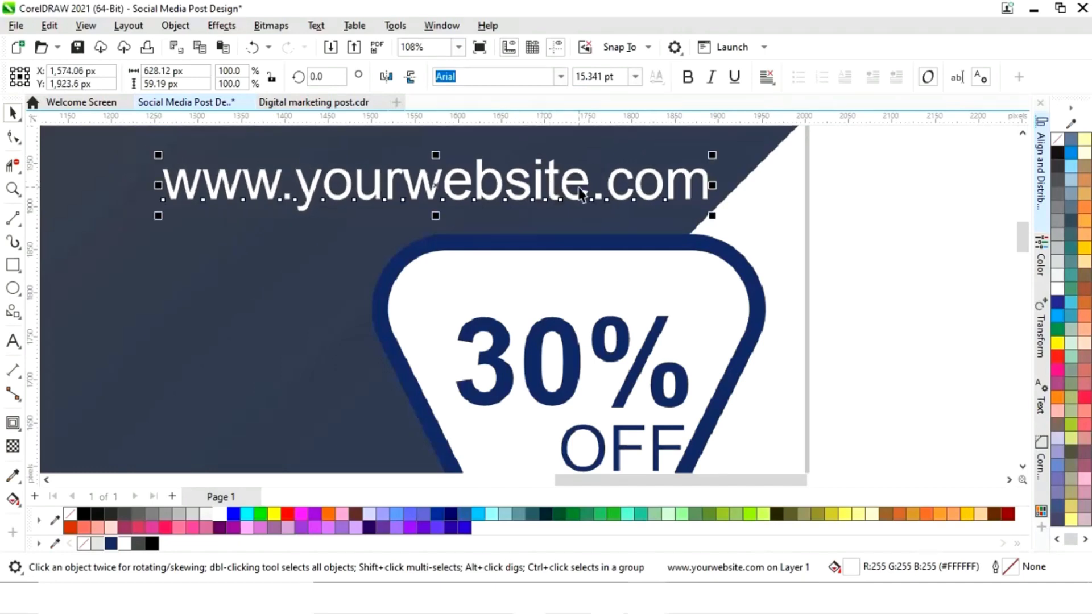
key(F3)
click(852, 190)
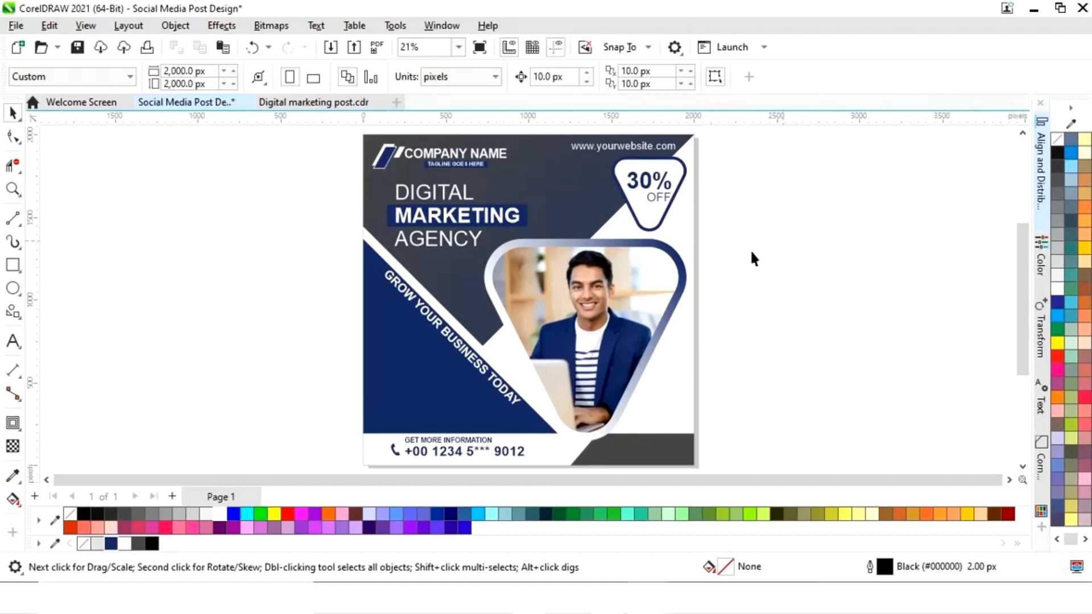
Step: Duplicate the rectangle behind MARKETING onto the large blue triangle, scale the copy to about 543 × 86 px and fill it white
click(528, 230)
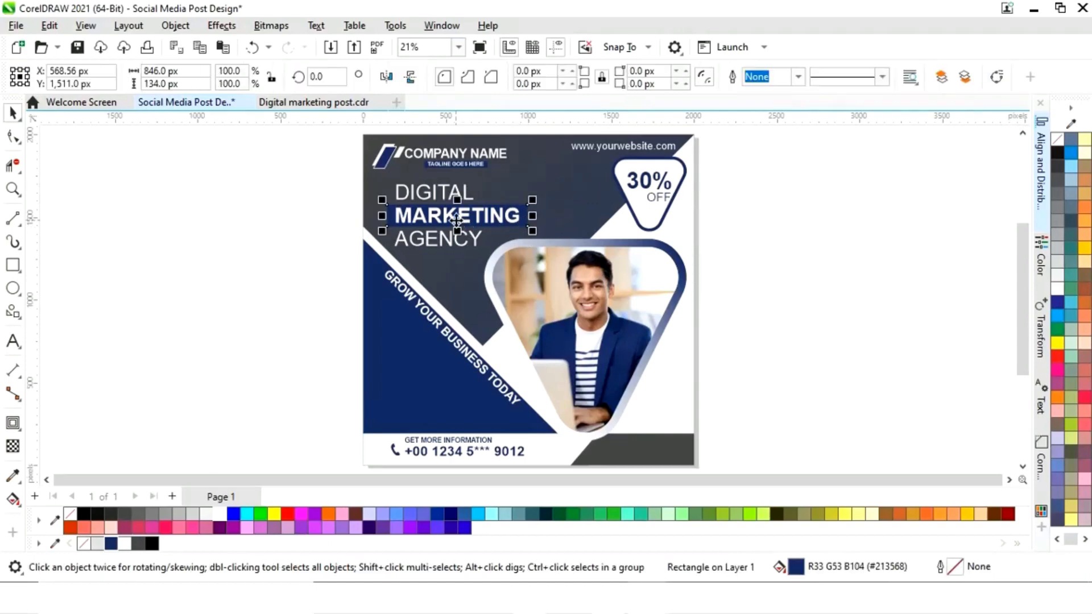
drag(458, 217, 452, 390)
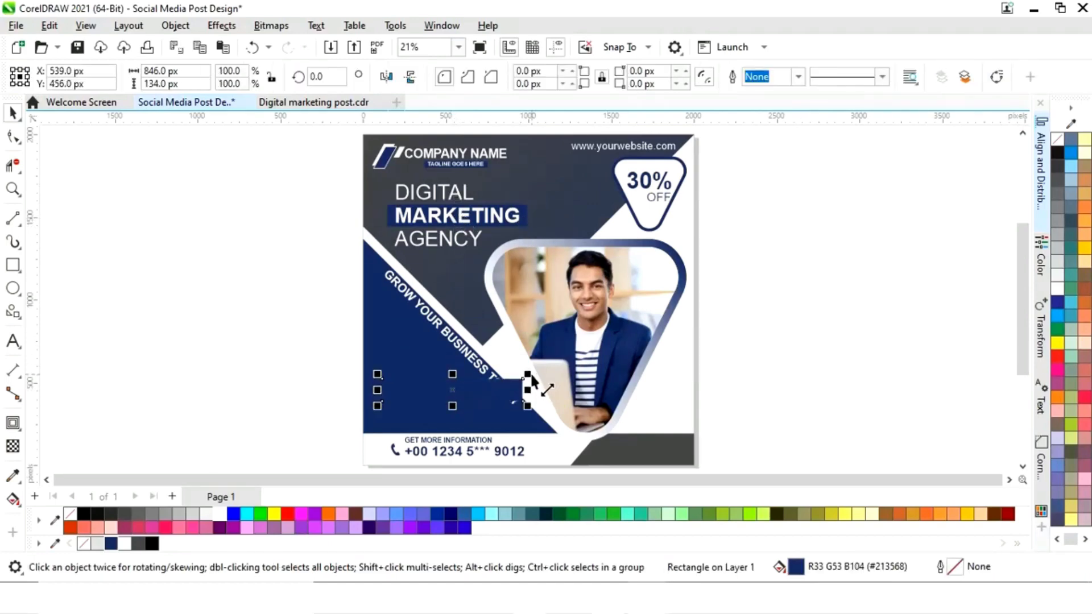
drag(529, 375, 504, 383)
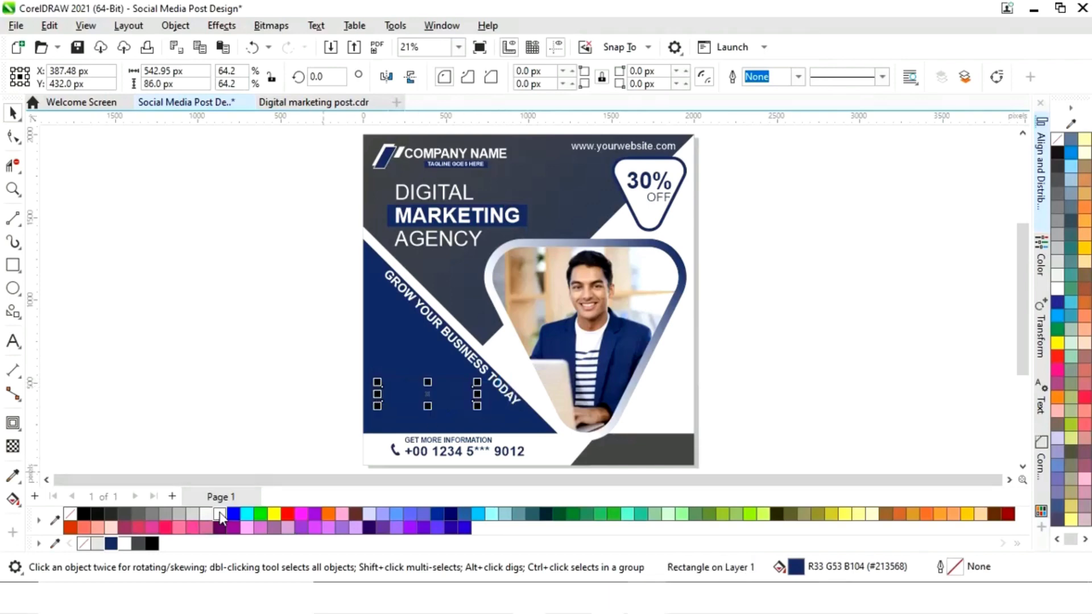
click(219, 512)
Step: Move the white rectangle up toward the page's left edge and narrow it to about 465 px wide
key(z)
drag(357, 336, 541, 421)
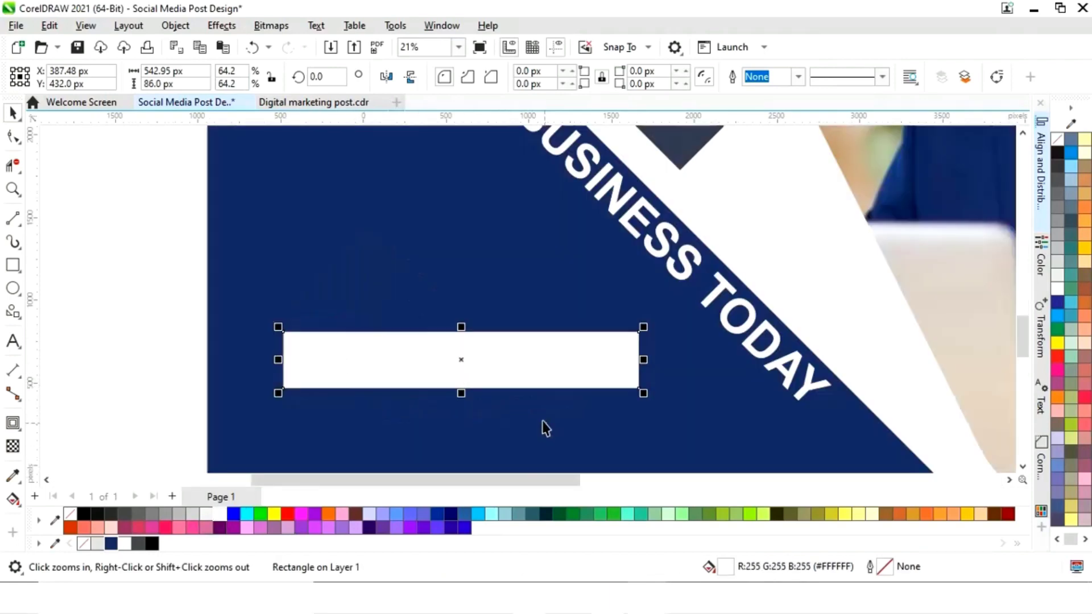
key(space)
drag(511, 371, 473, 307)
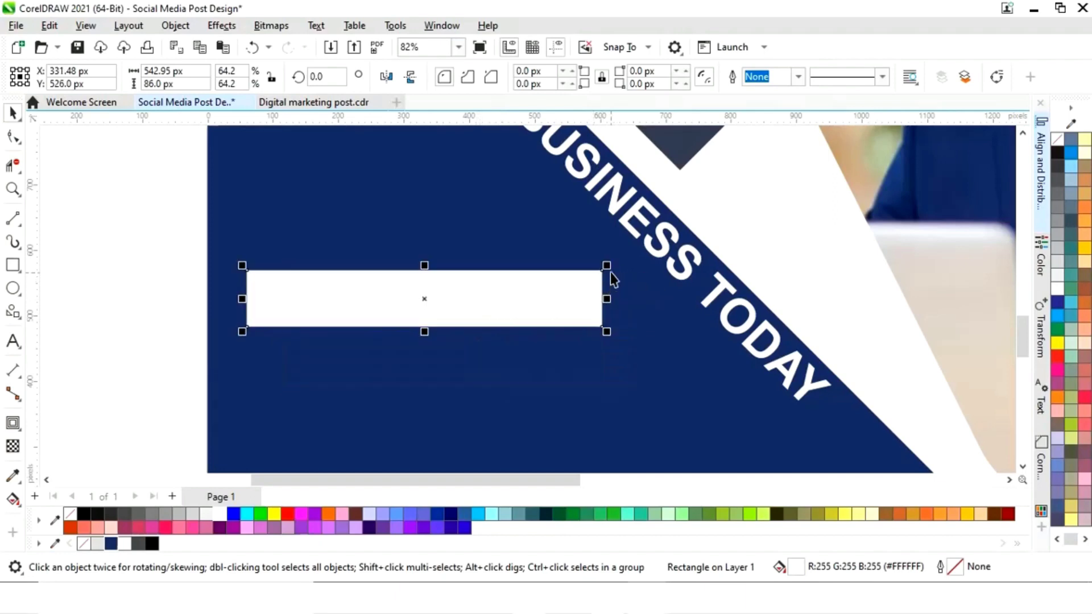
drag(610, 301, 585, 307)
key(shift+F4)
click(321, 387)
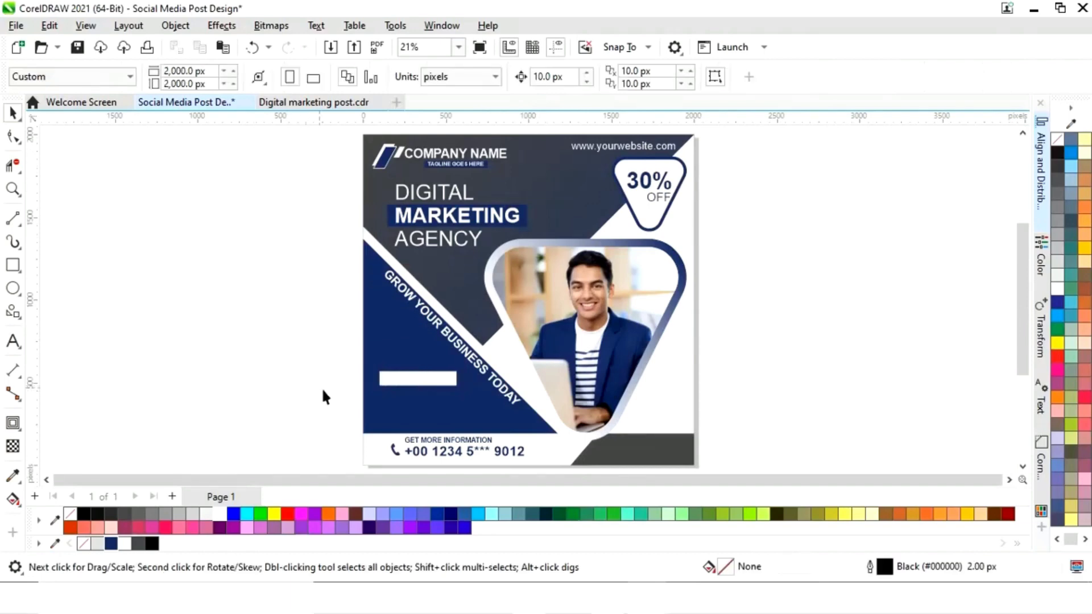
Step: Copy and paste the white rectangle in place on the blue triangle and fill the copy with dark blue
click(441, 382)
key(z)
drag(337, 336, 517, 419)
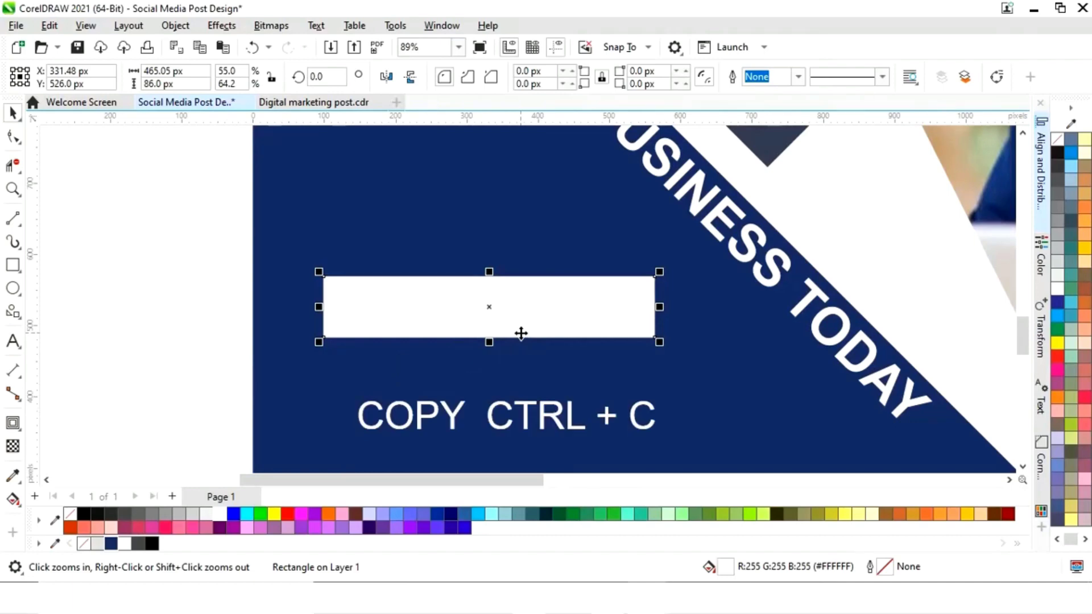
key(ctrl+v)
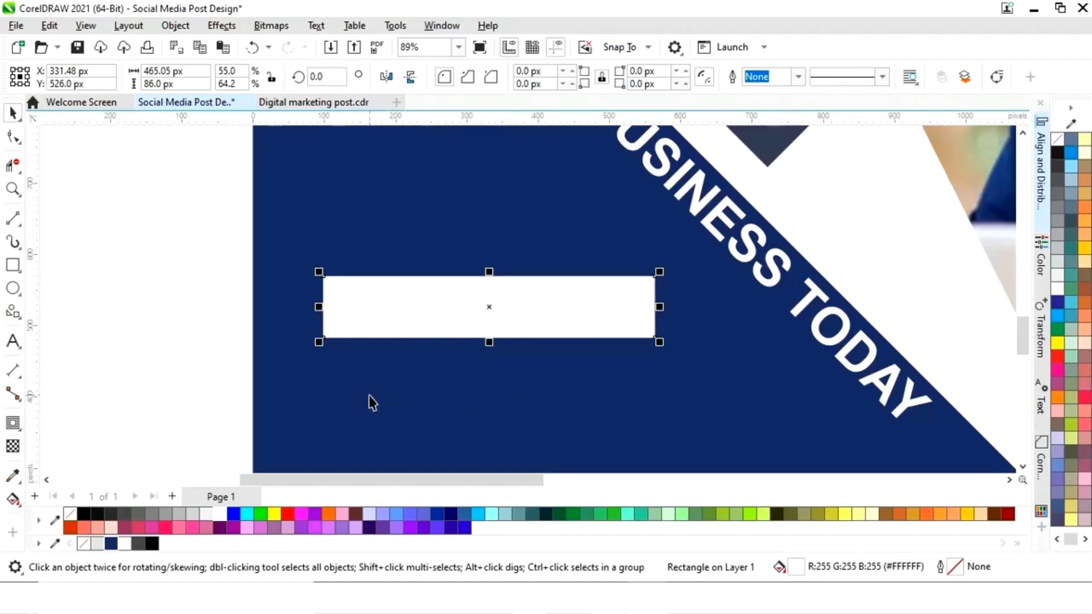
click(111, 544)
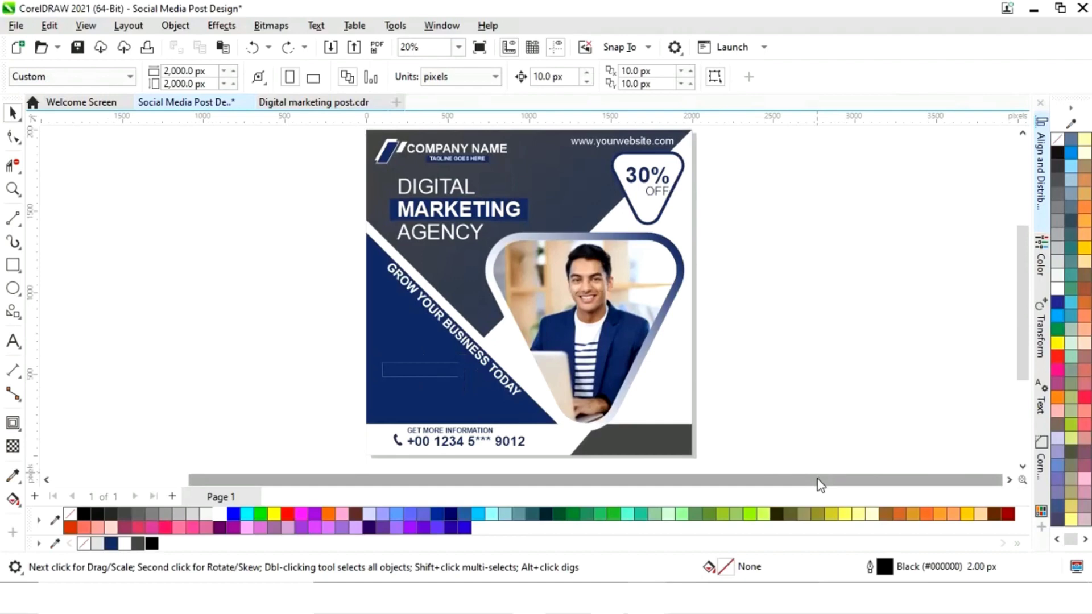
Step: Move the GET STARTED text and the lorem ipsum paragraph together to just outside the page's lower-left side
drag(820, 485, 687, 485)
drag(316, 237, 114, 350)
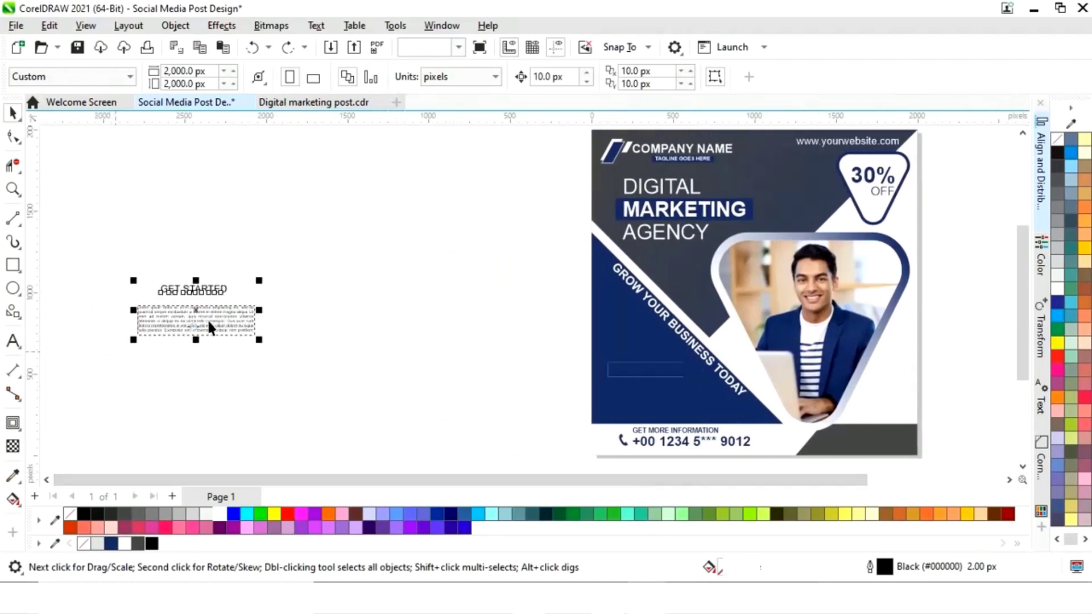
drag(211, 327, 519, 418)
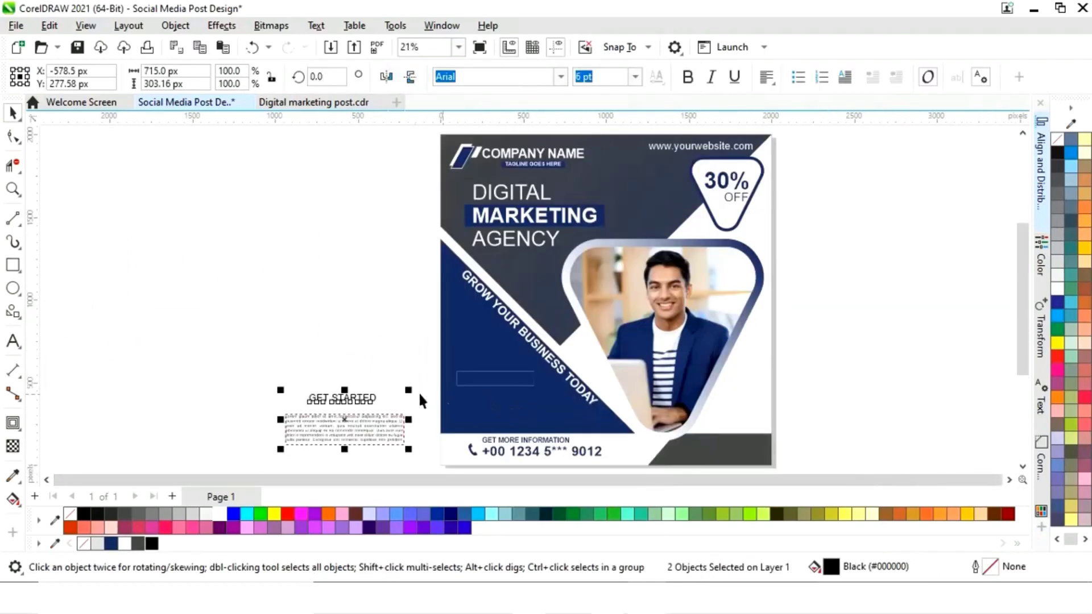
Step: Move the GET STARTED text onto the dark blue rectangle in the large blue triangle and fill it white
key(z)
drag(256, 299, 594, 456)
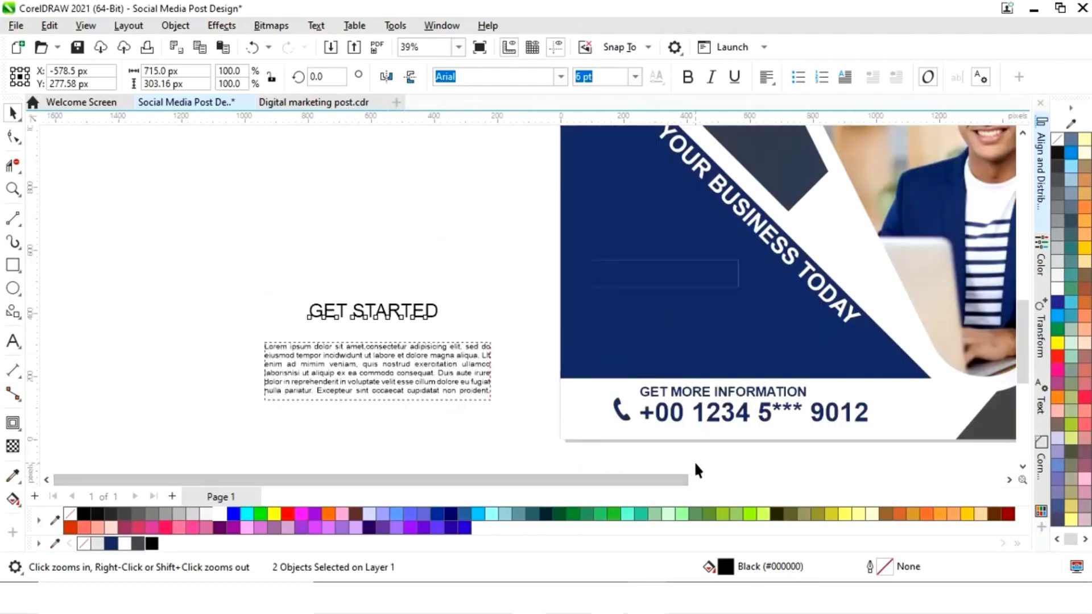
key(space)
click(682, 282)
click(408, 318)
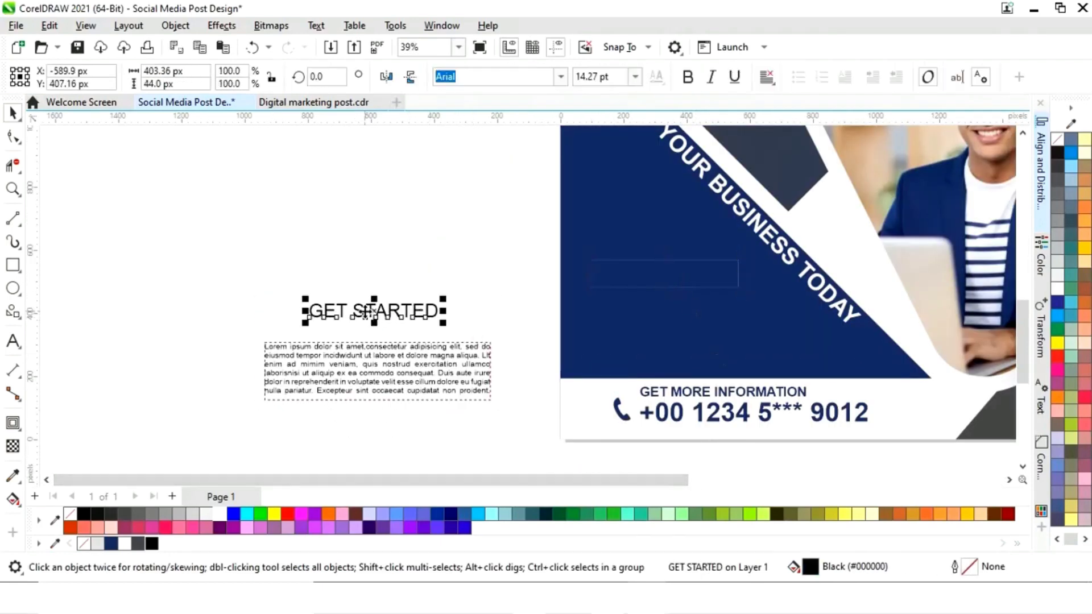
drag(366, 311, 660, 275)
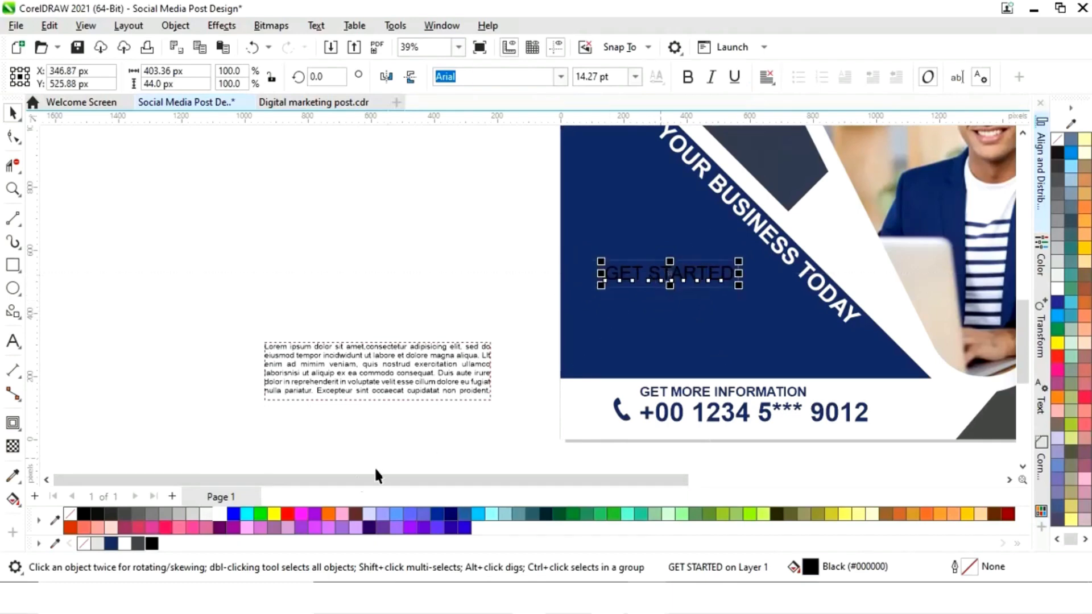
click(222, 515)
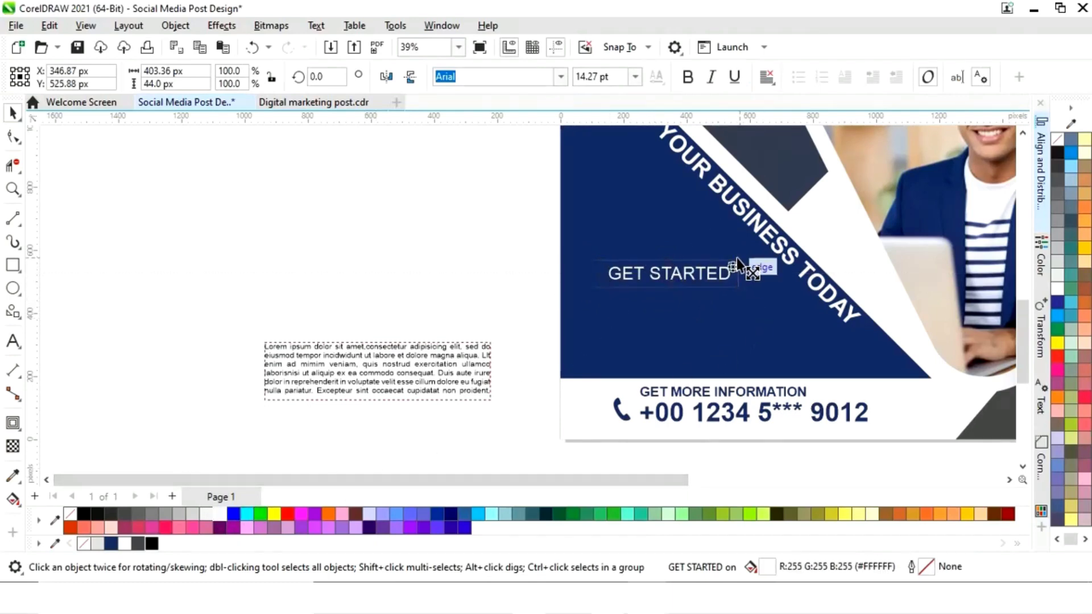
Step: Make the GET STARTED text bold and scale it from its centre to about 314 px wide inside the button rectangle
drag(735, 257, 721, 263)
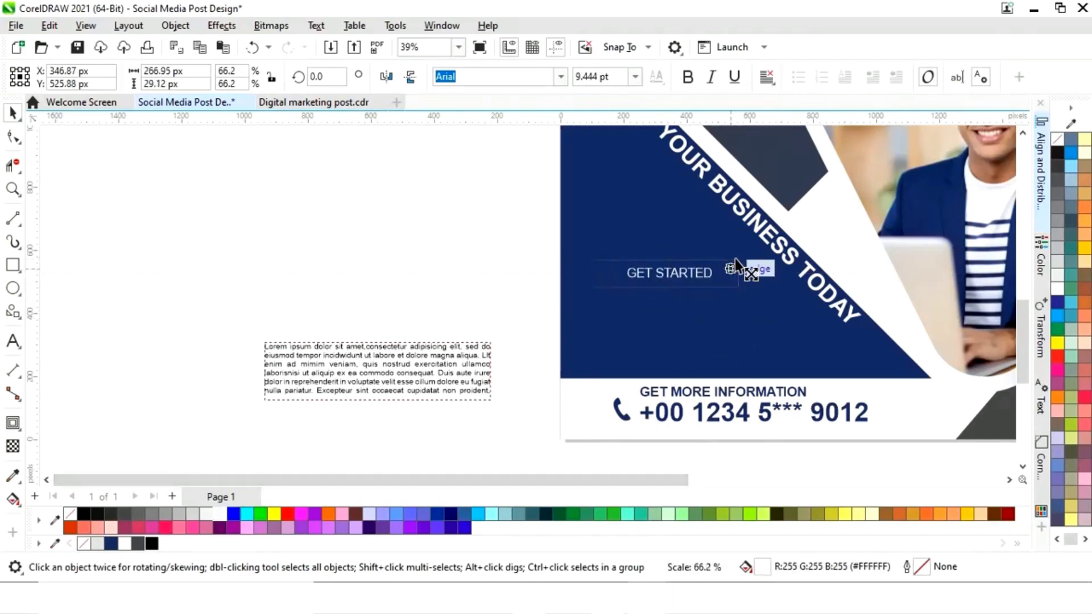
click(688, 77)
click(442, 233)
key(z)
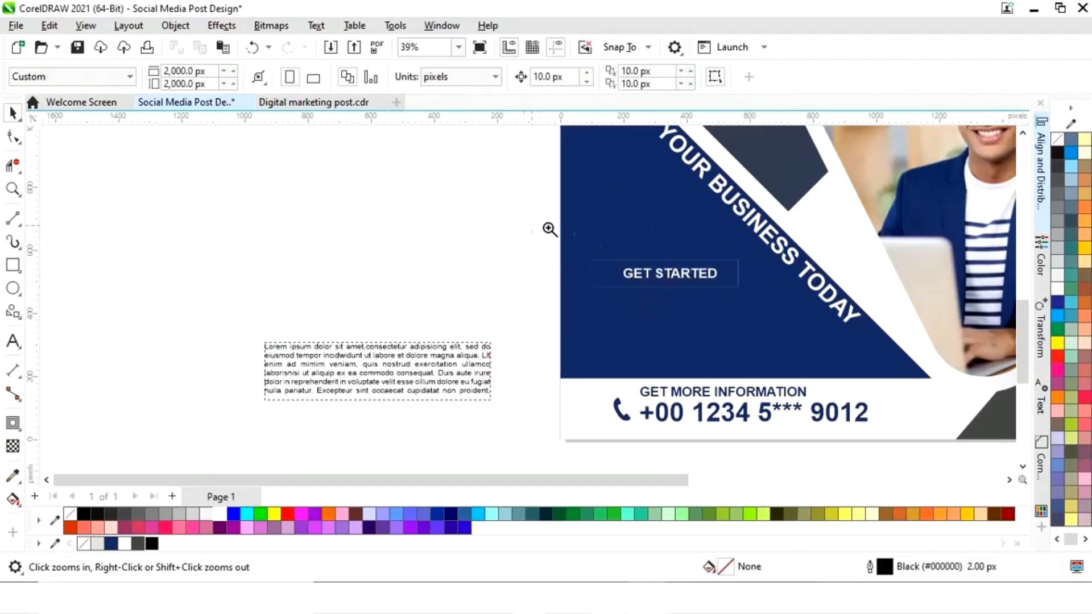
drag(543, 224, 764, 319)
key(space)
click(694, 275)
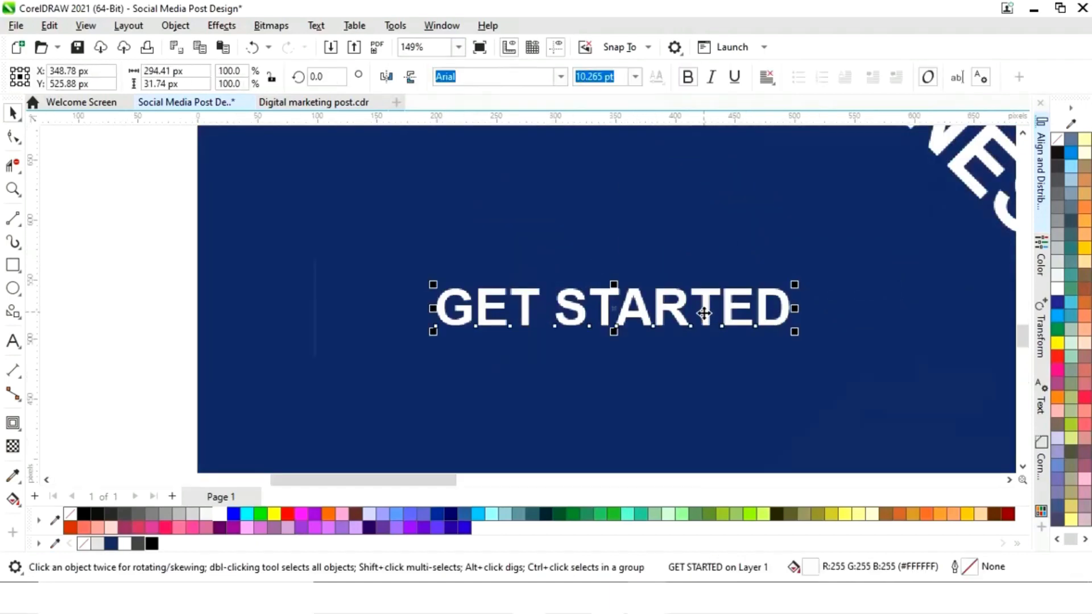
drag(800, 284, 807, 281)
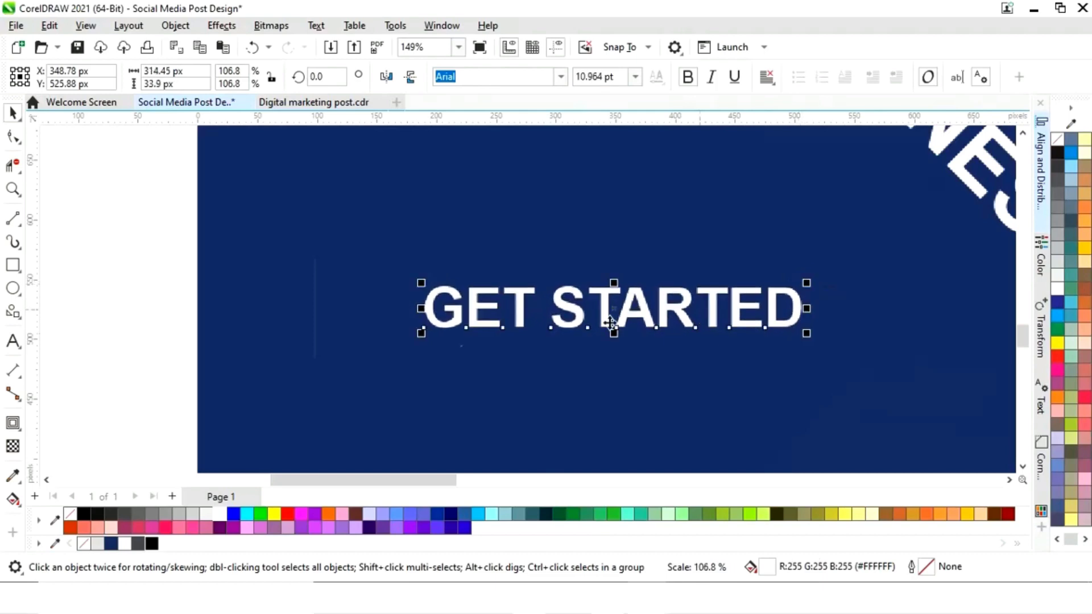
Step: Rotate the GET STARTED text and the dark blue rectangle together slightly counterclockwise about the rectangle's lower-left corner, exposing the white rectangle
shift+click(373, 322)
click(586, 317)
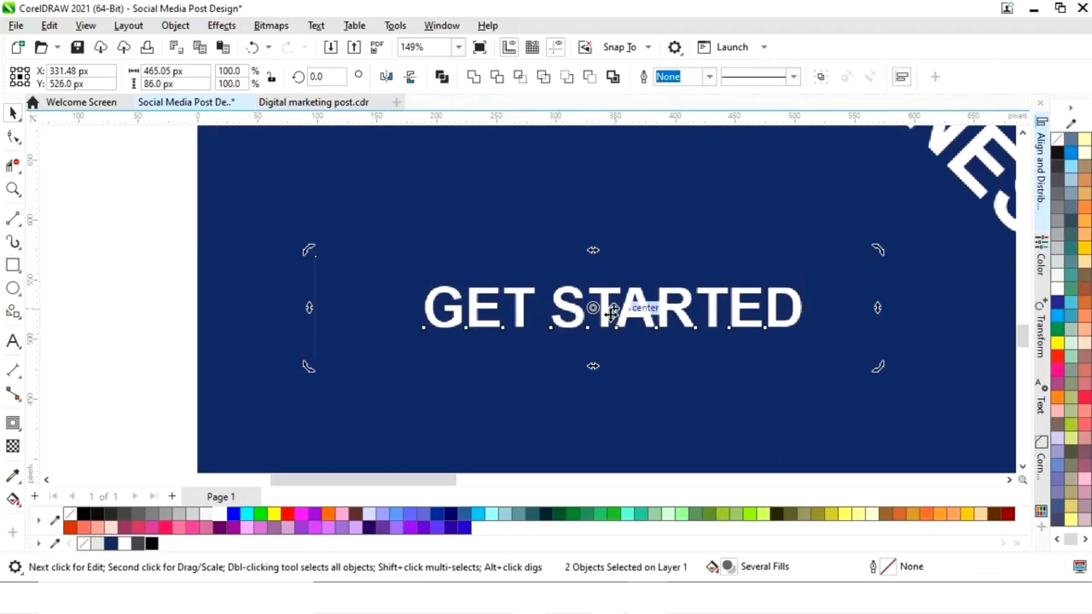
mouse_move(593, 307)
mouse_down()
mouse_move(349, 368)
mouse_move(315, 360)
mouse_up()
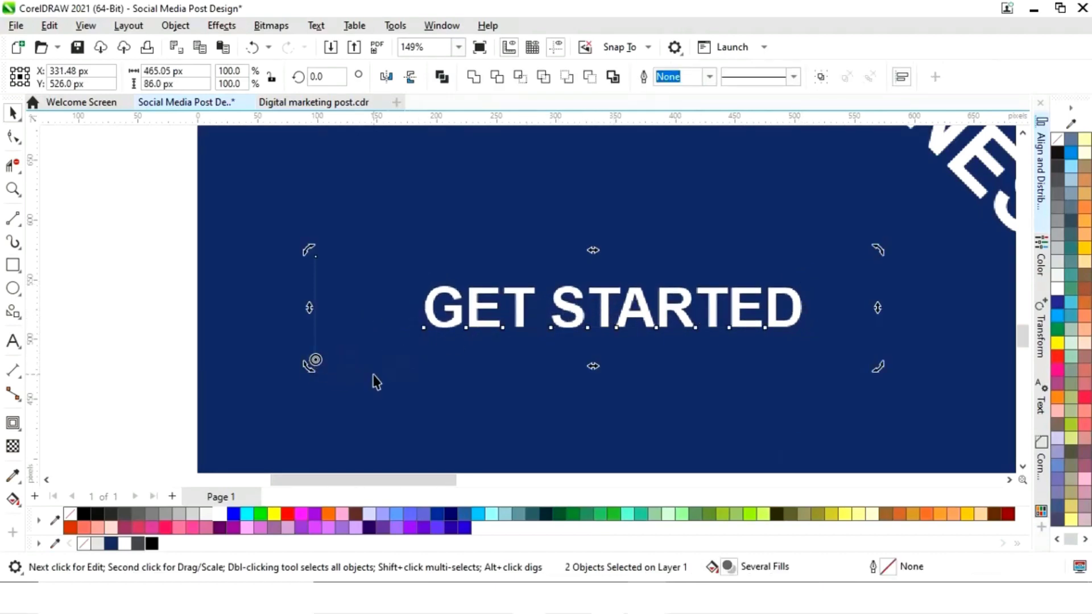
scroll(529, 379, down, 5)
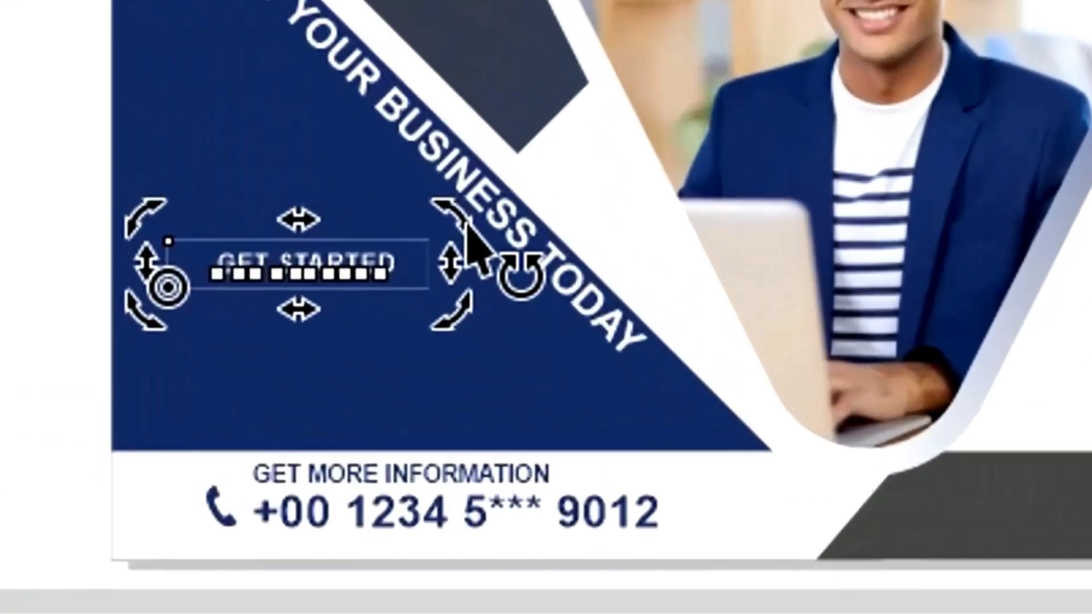
drag(557, 351, 556, 344)
mouse_move(449, 182)
mouse_down()
mouse_move(438, 171)
mouse_move(449, 170)
mouse_up()
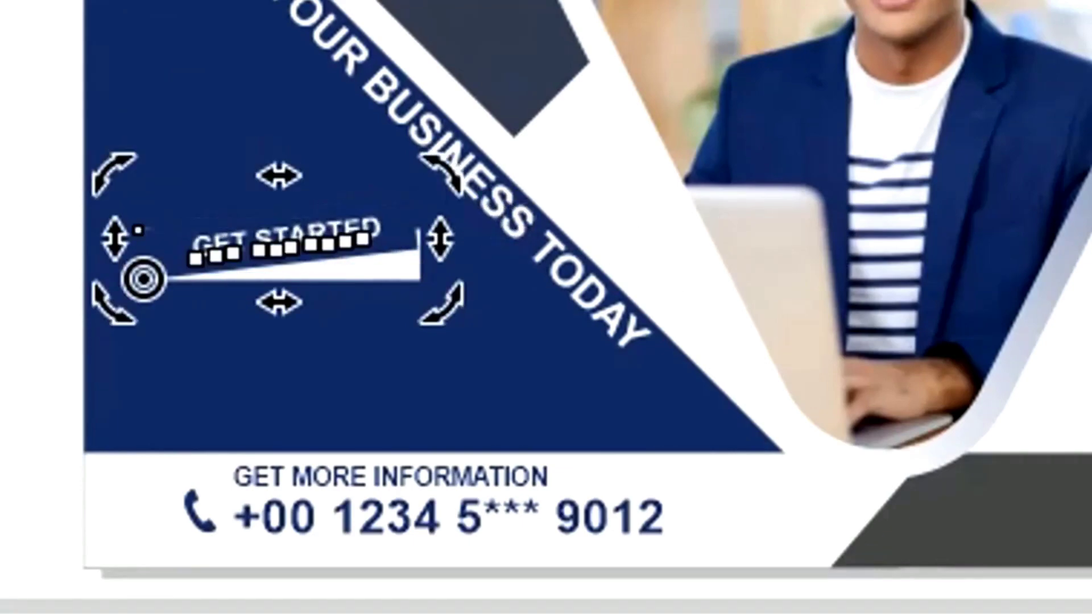
Step: Add an upward perspective drop shadow to the tilted dark blue button rectangle, at about 91° with a stretch of about 111
key(z)
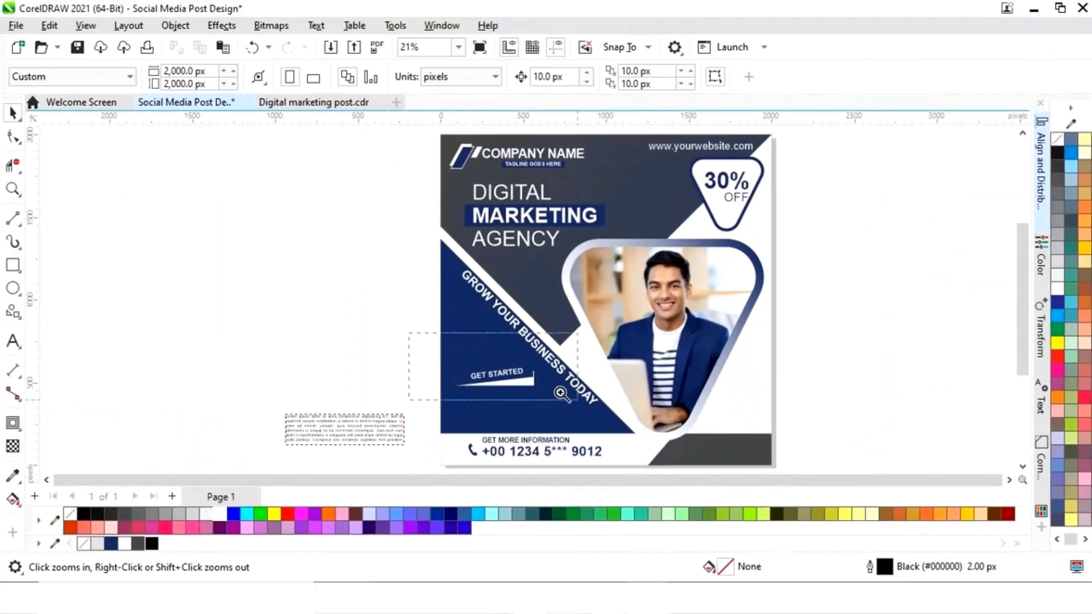
drag(560, 392, 574, 421)
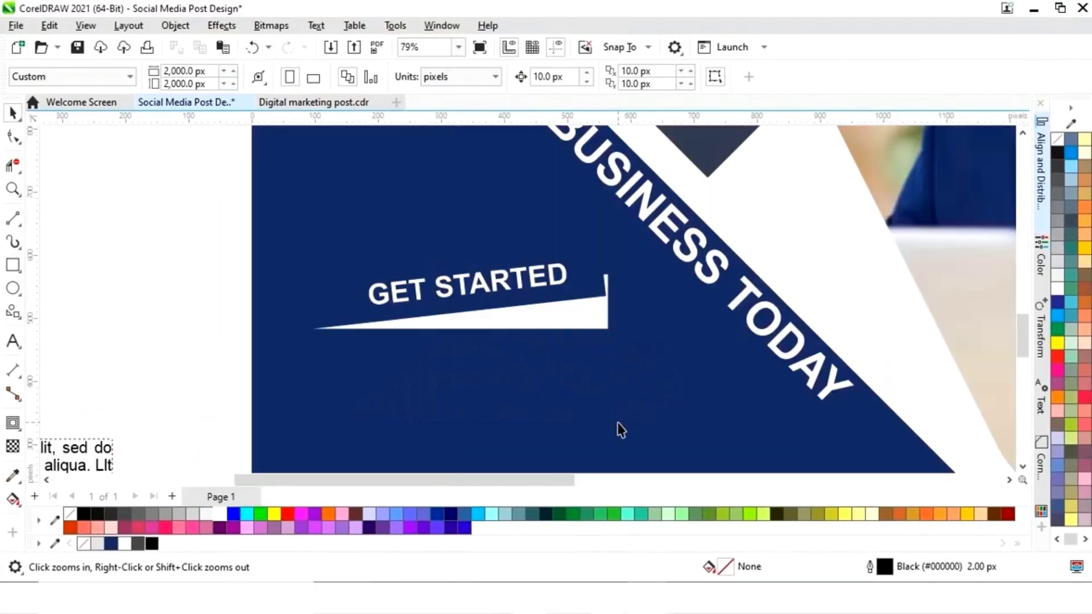
click(589, 297)
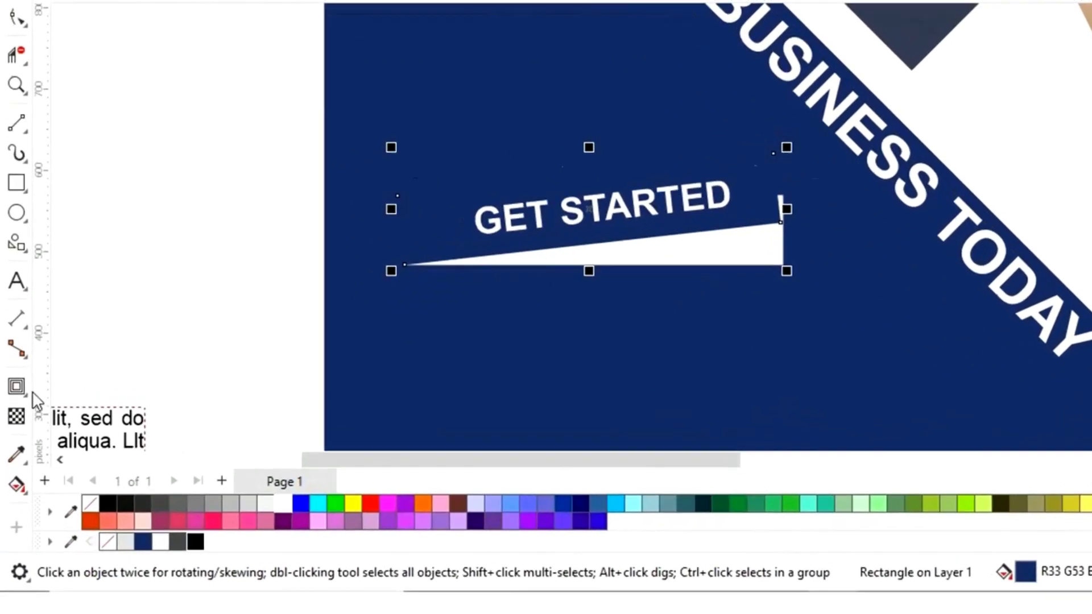
click(21, 430)
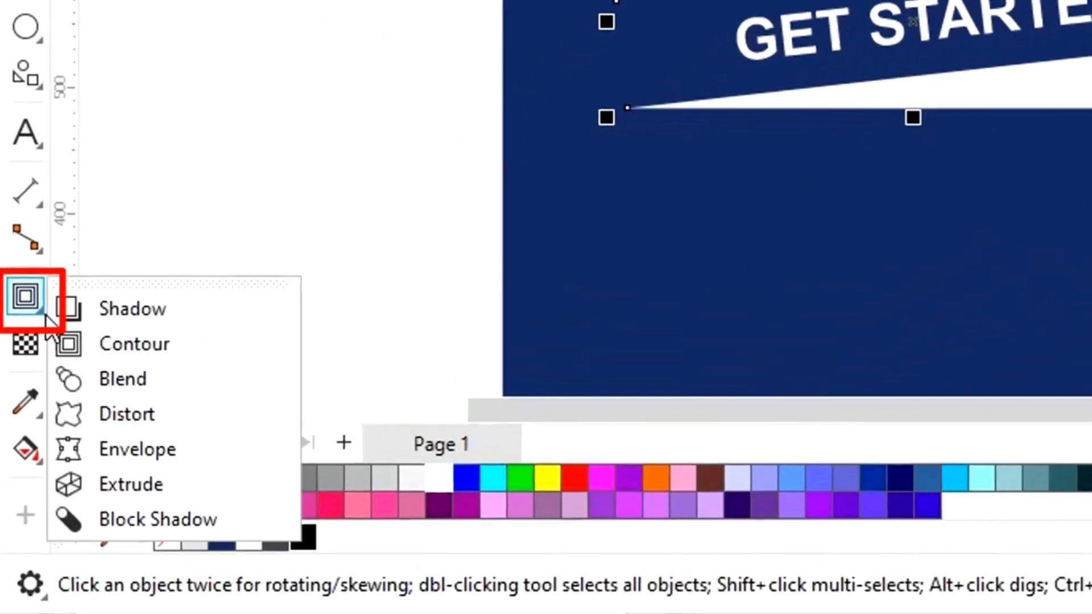
click(149, 313)
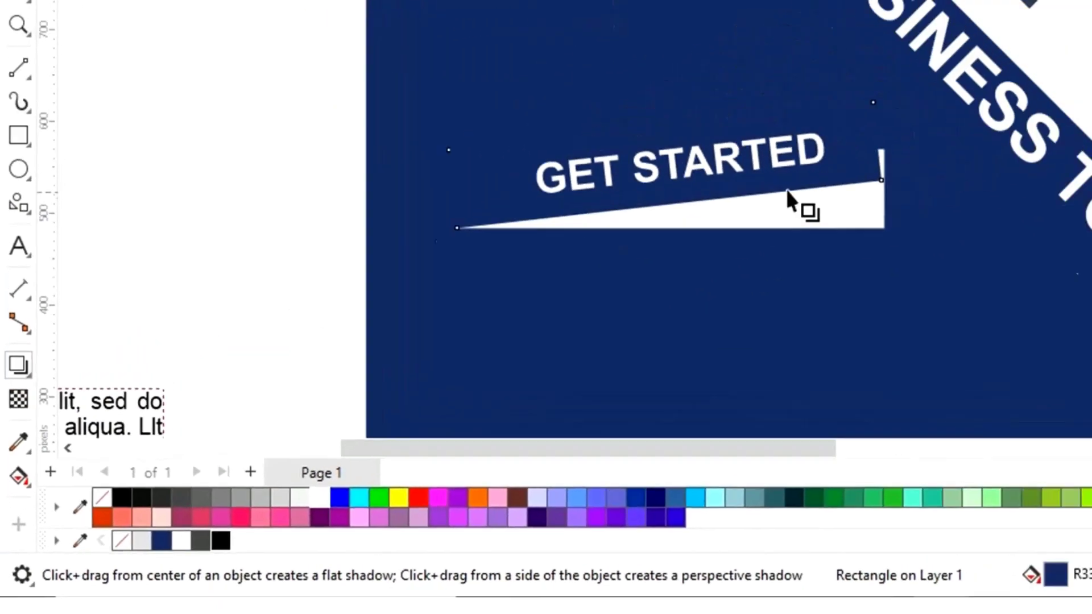
drag(664, 230, 661, 87)
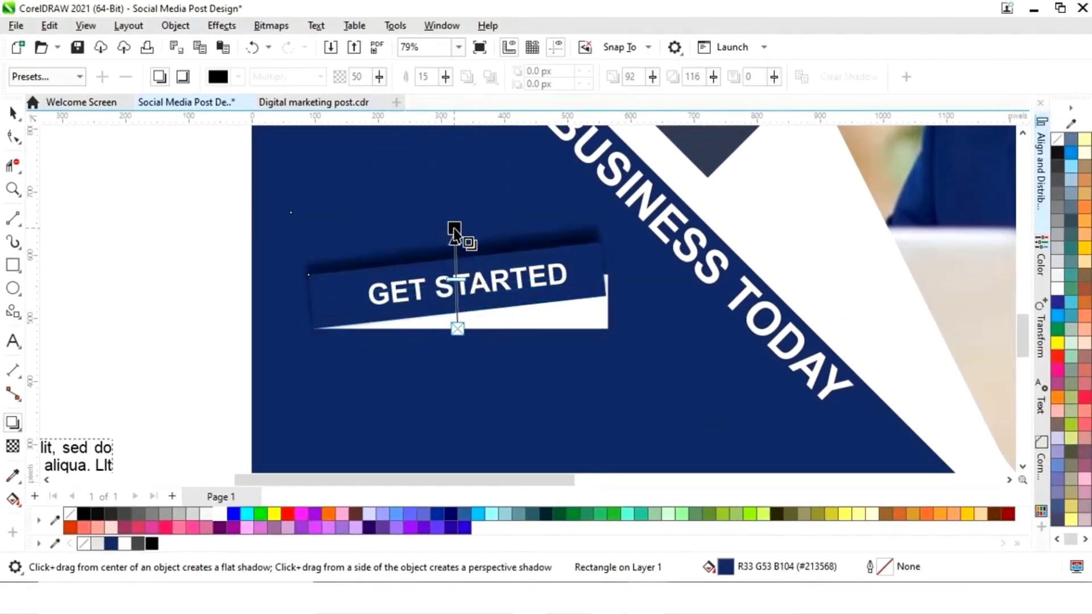
drag(454, 231, 453, 235)
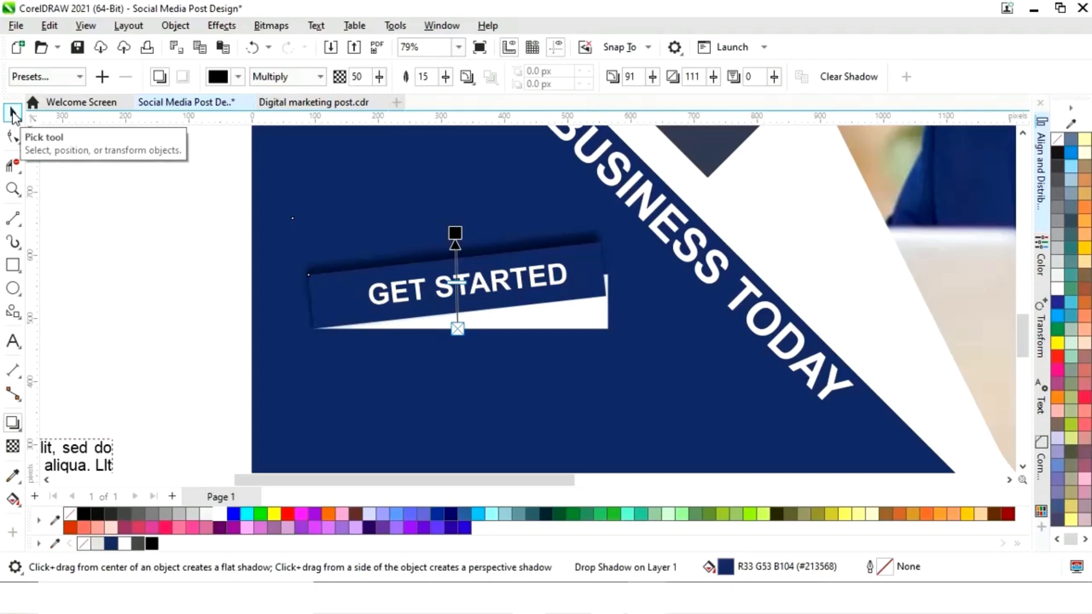
click(12, 114)
click(77, 251)
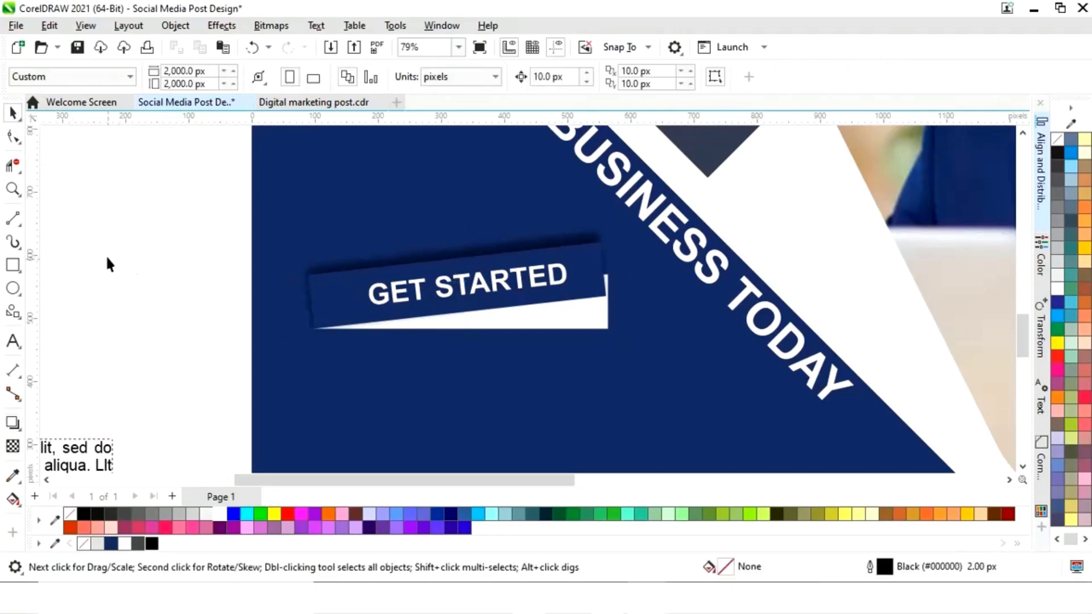
Step: Move the lorem ipsum paragraph below the GET STARTED button, fill it white and enlarge its text frame slightly
key(F4)
drag(337, 437, 507, 420)
click(216, 513)
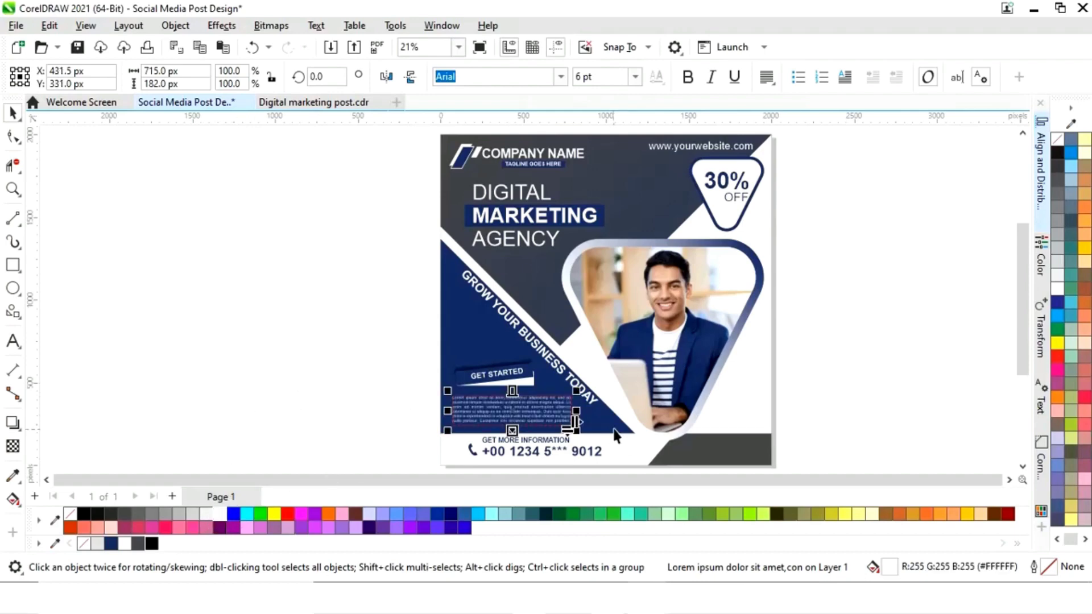
drag(578, 393, 581, 390)
click(835, 369)
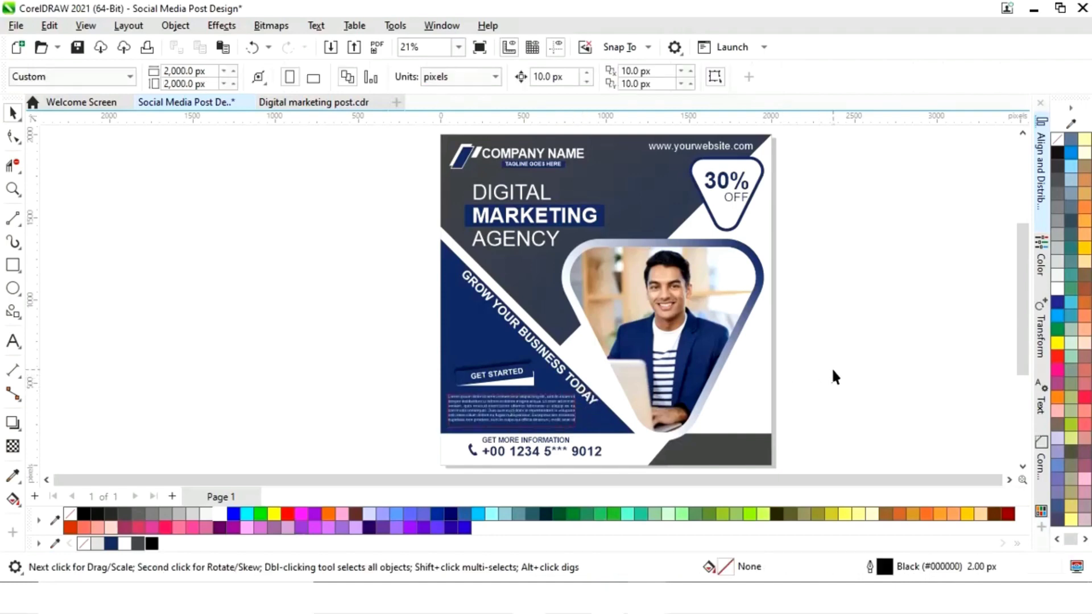
Step: Move the Twitter, Facebook and Instagram icons from outside the page onto the dark grey shape in its lower-right corner
scroll(808, 372, right, 2)
drag(893, 480, 632, 484)
drag(318, 299, 130, 384)
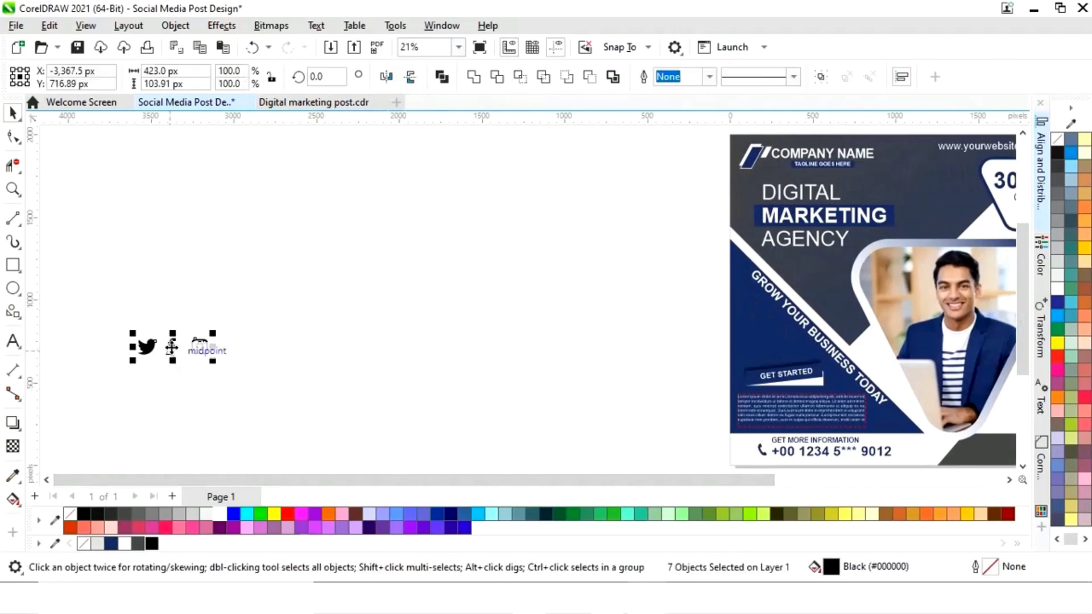
drag(172, 346, 677, 438)
scroll(678, 438, right, 3)
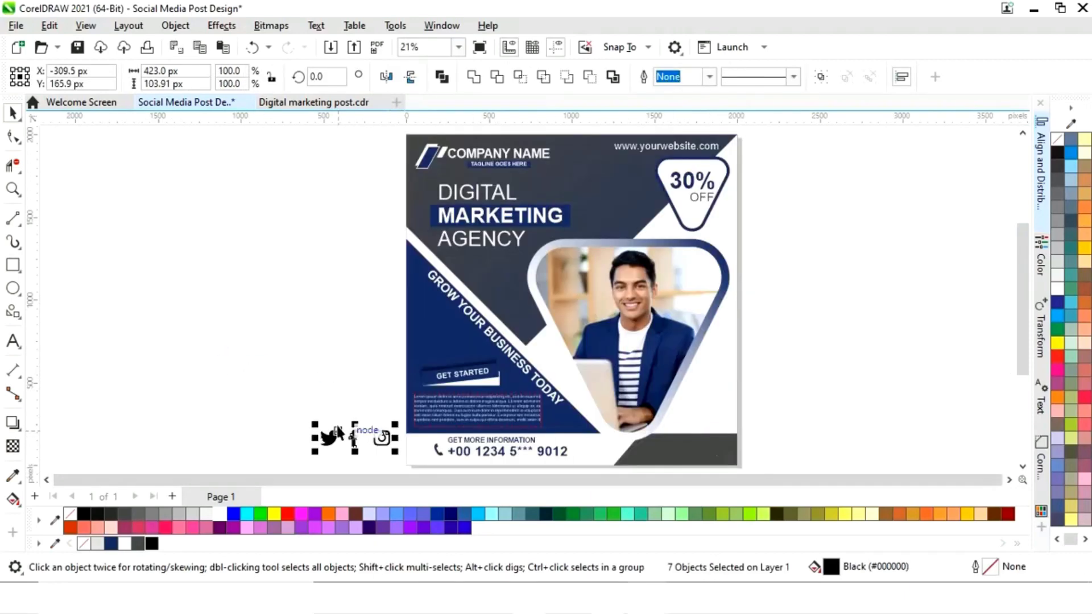
drag(339, 433, 701, 453)
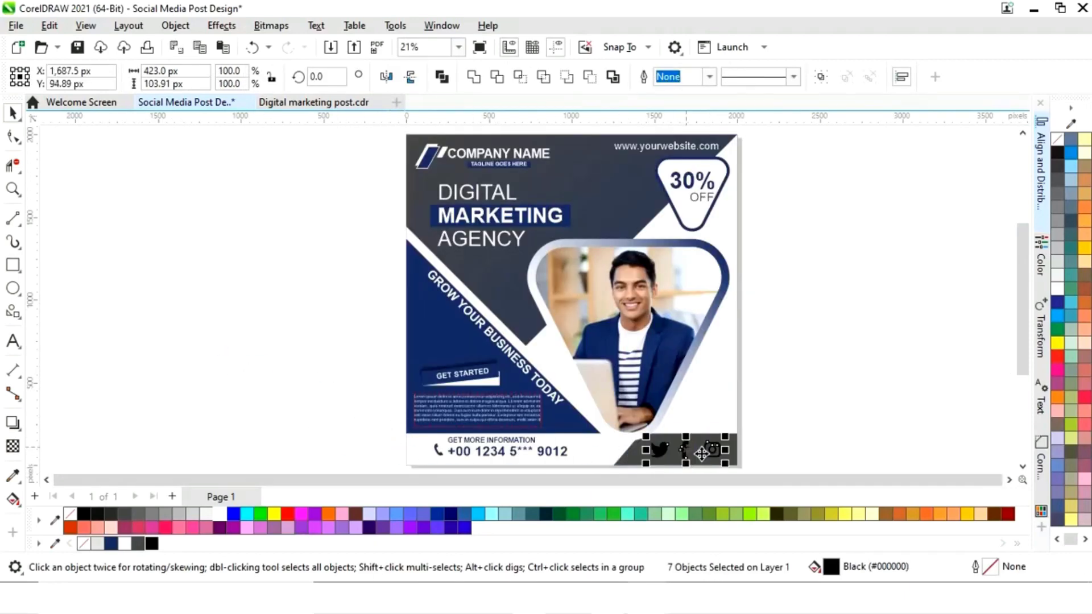
Step: Fill the three social media icons white, scale them together to about 303 × 75 px and shift them slightly right
key(z)
drag(606, 409, 756, 449)
click(219, 514)
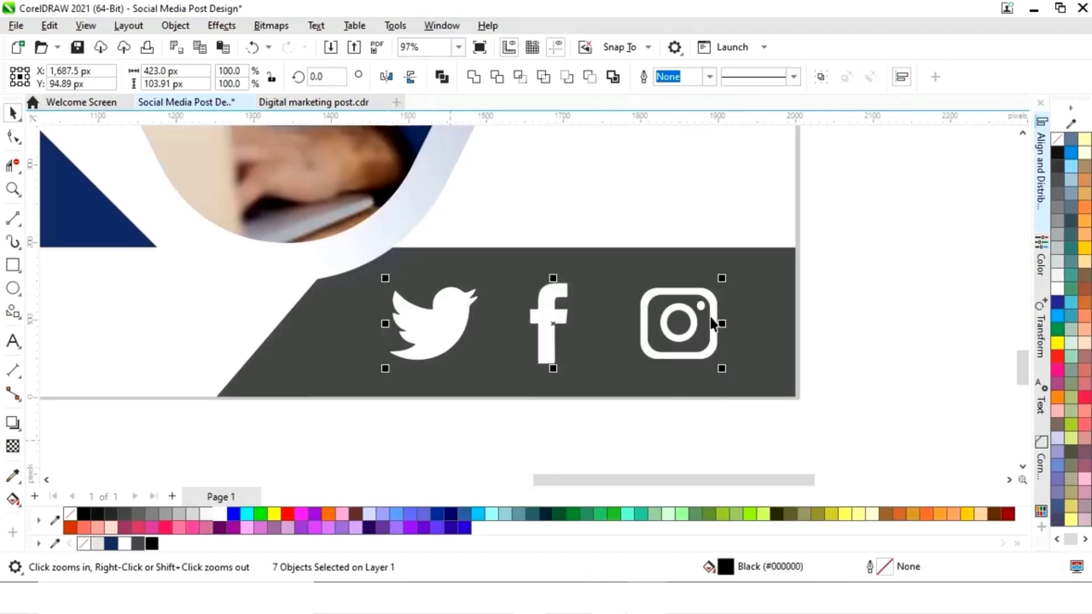
drag(722, 279, 703, 298)
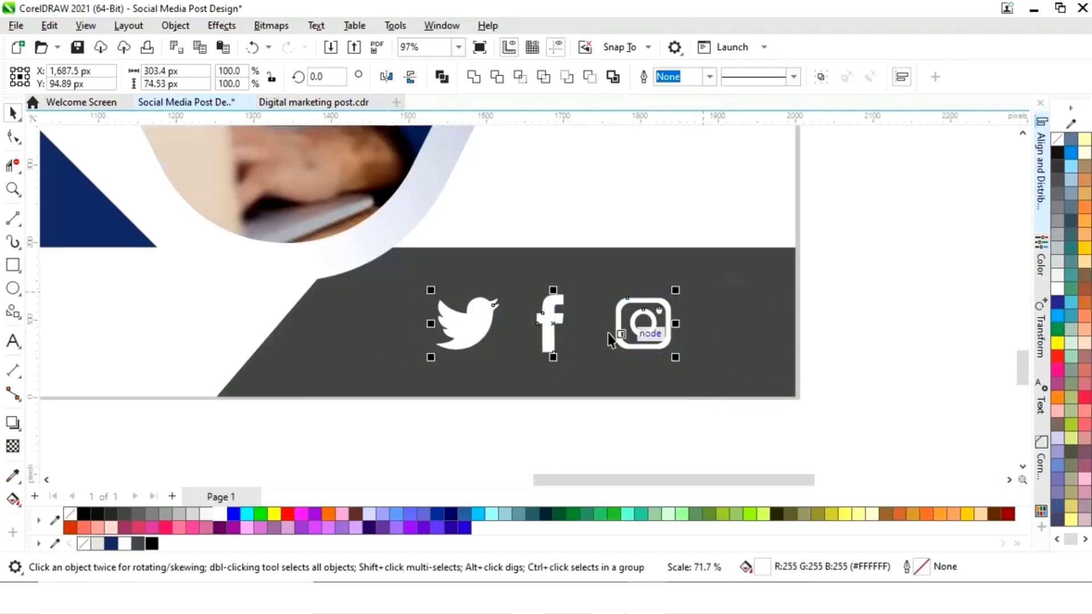
drag(547, 321, 572, 320)
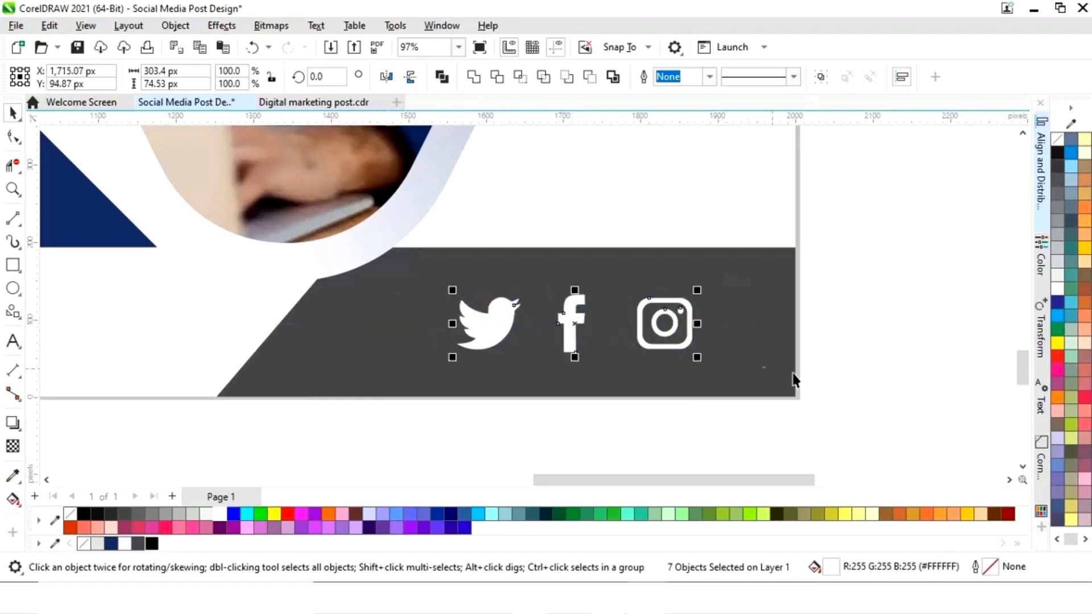
key(shift+F4)
click(833, 388)
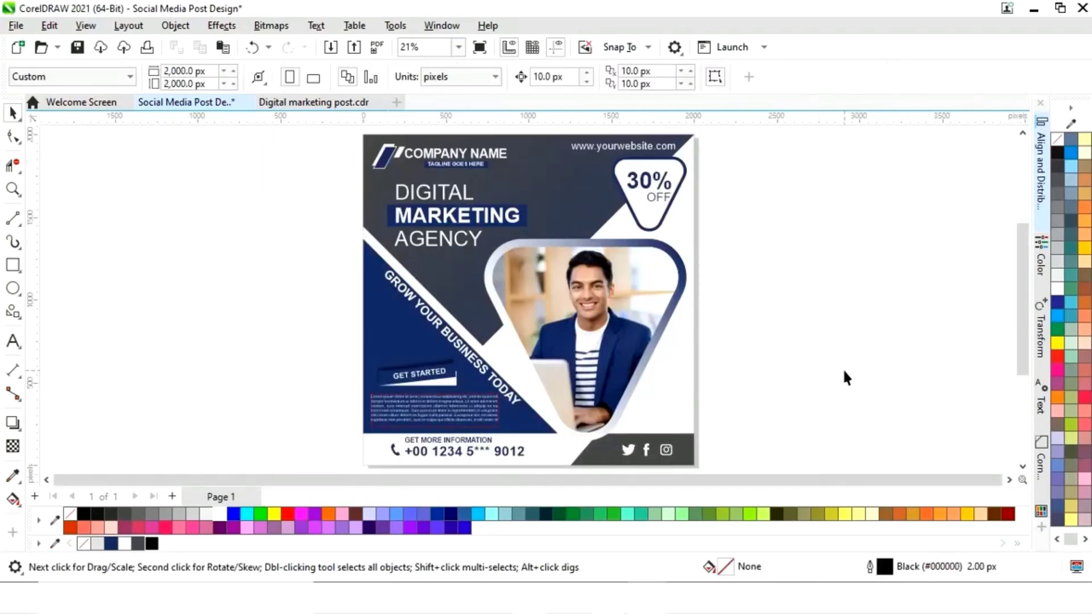
Step: Add a downward drop shadow to the gradient frame around the photo, running from its top edge to its bottom tip
click(678, 301)
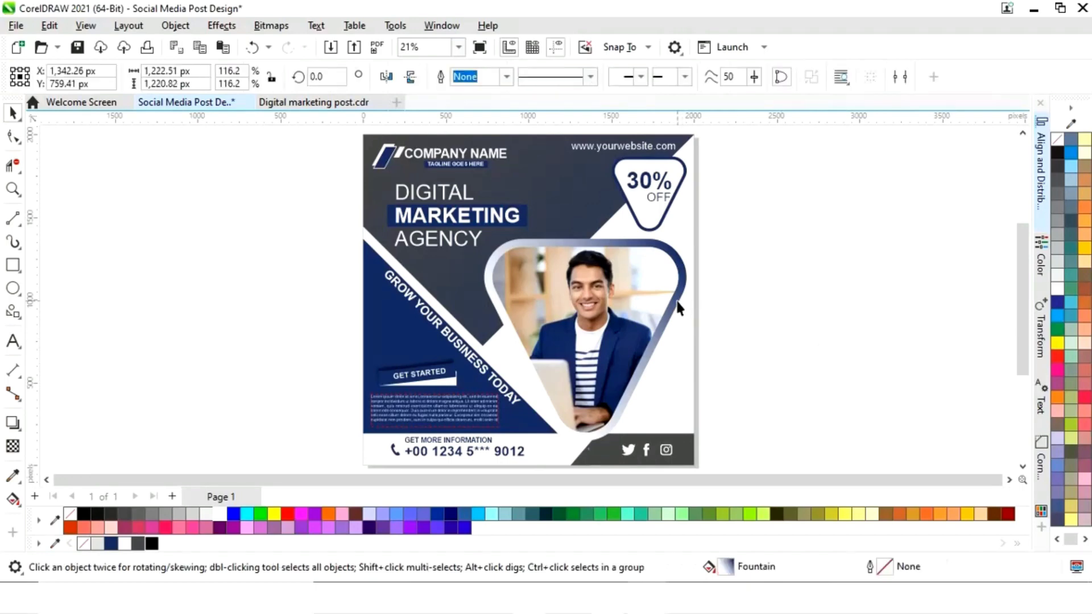
click(13, 425)
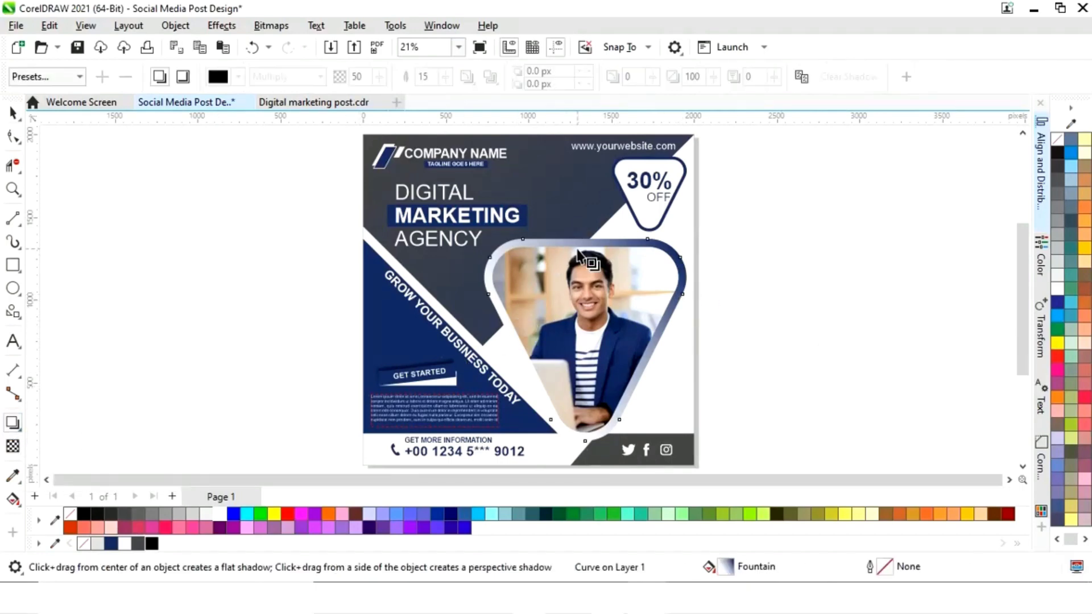
drag(578, 245, 587, 464)
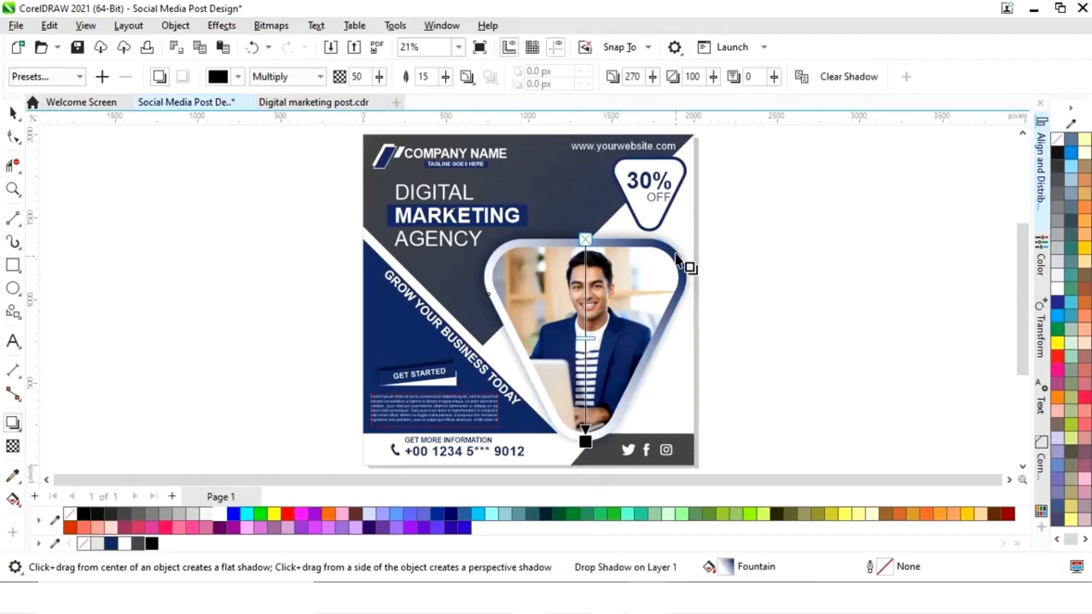
Step: Add downward drop shadows to the 30% OFF badge outline and the blue rectangle behind MARKETING
click(666, 224)
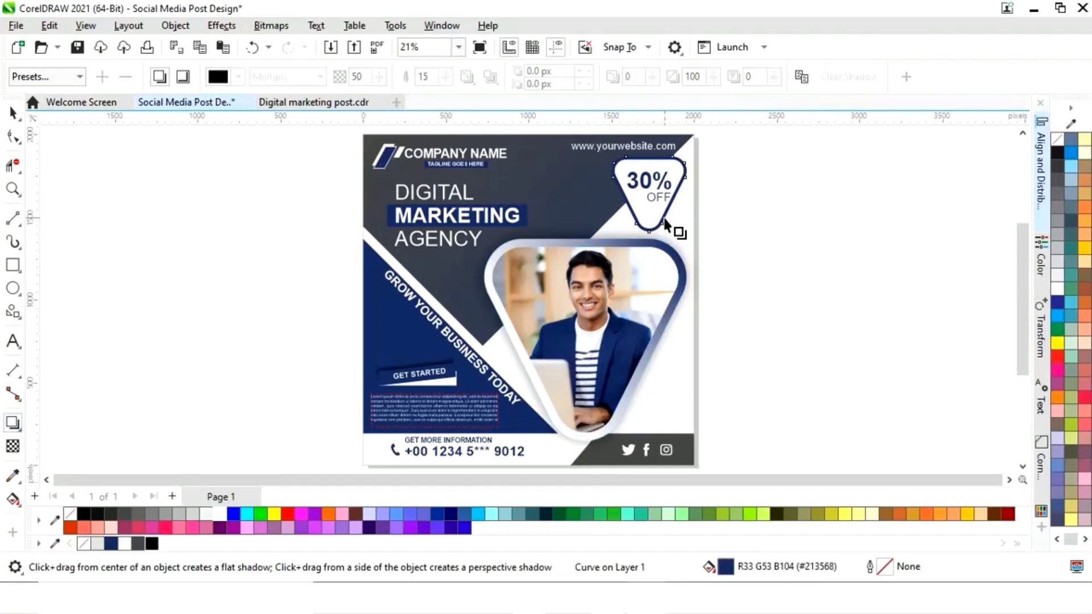
drag(647, 165, 648, 237)
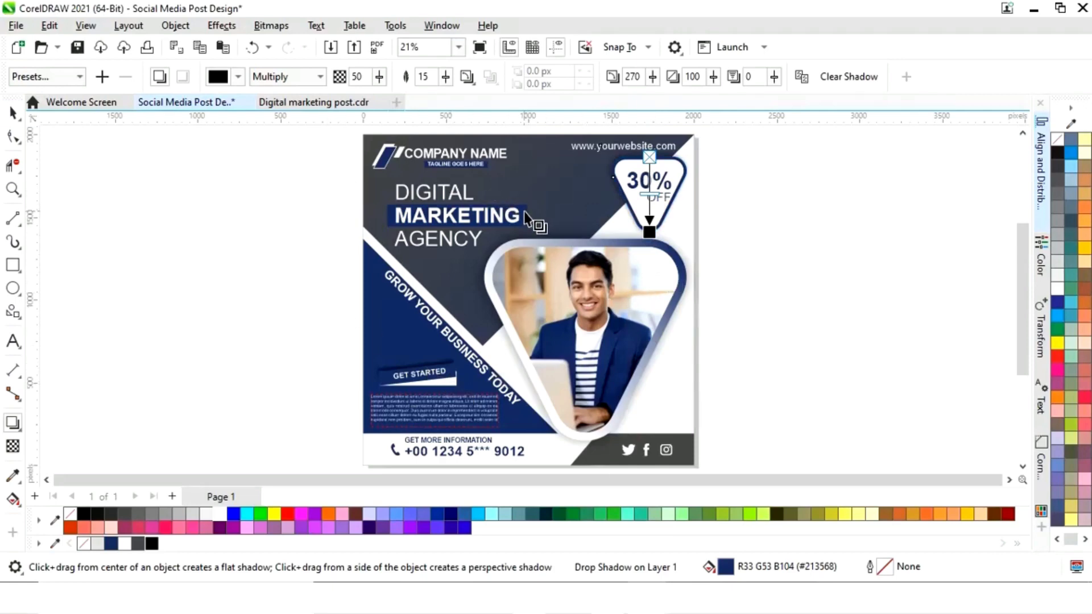
drag(456, 204, 457, 227)
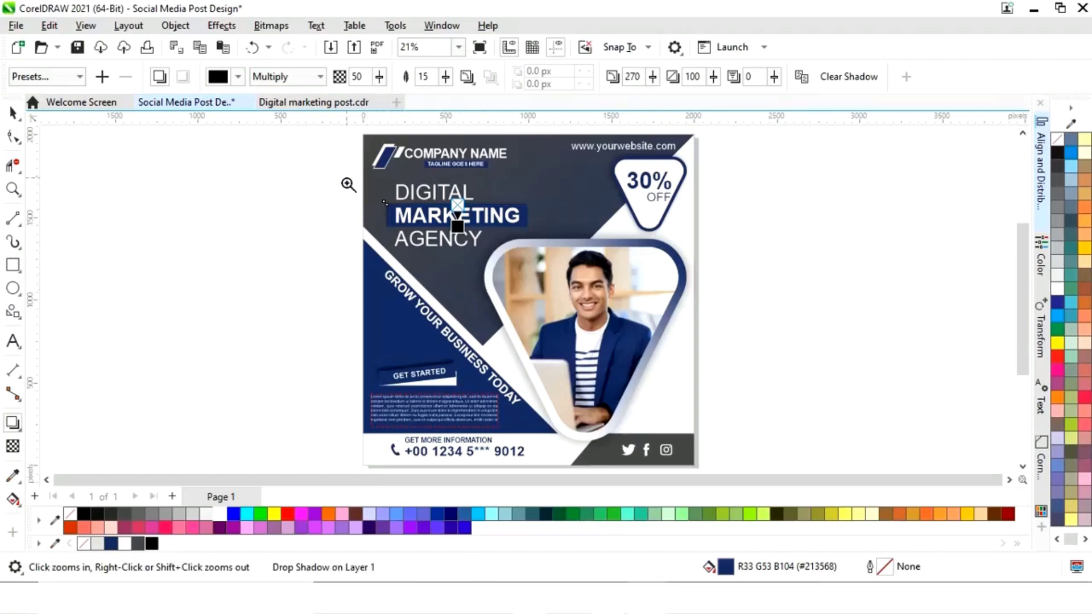
Step: Make the word OFF in the triangular discount badge bold
scroll(428, 191, up, 4)
drag(546, 333, 549, 346)
key(space)
key(shift+F4)
click(237, 370)
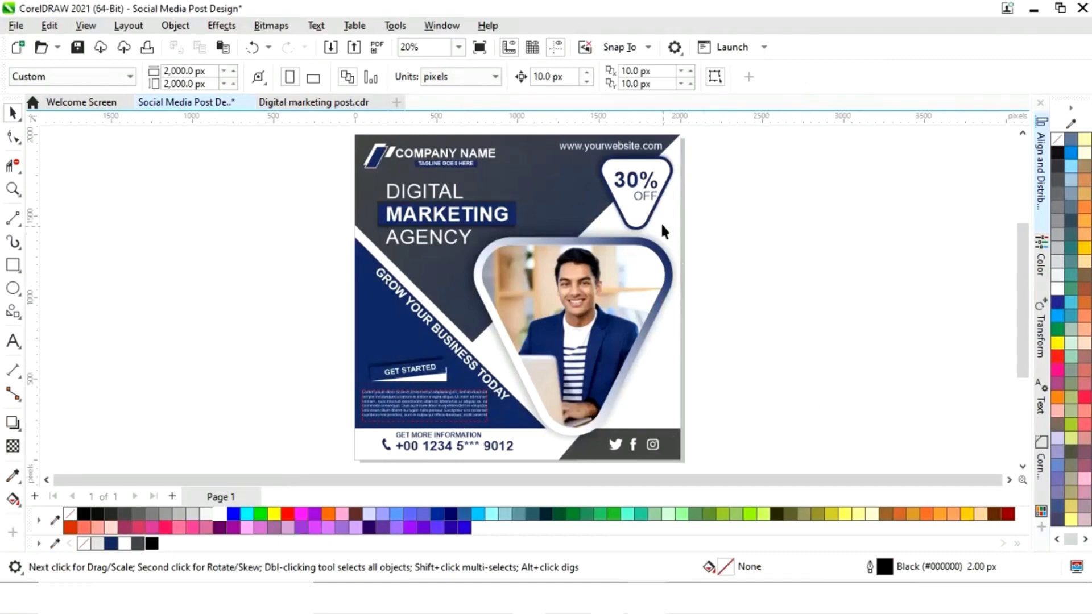
click(646, 201)
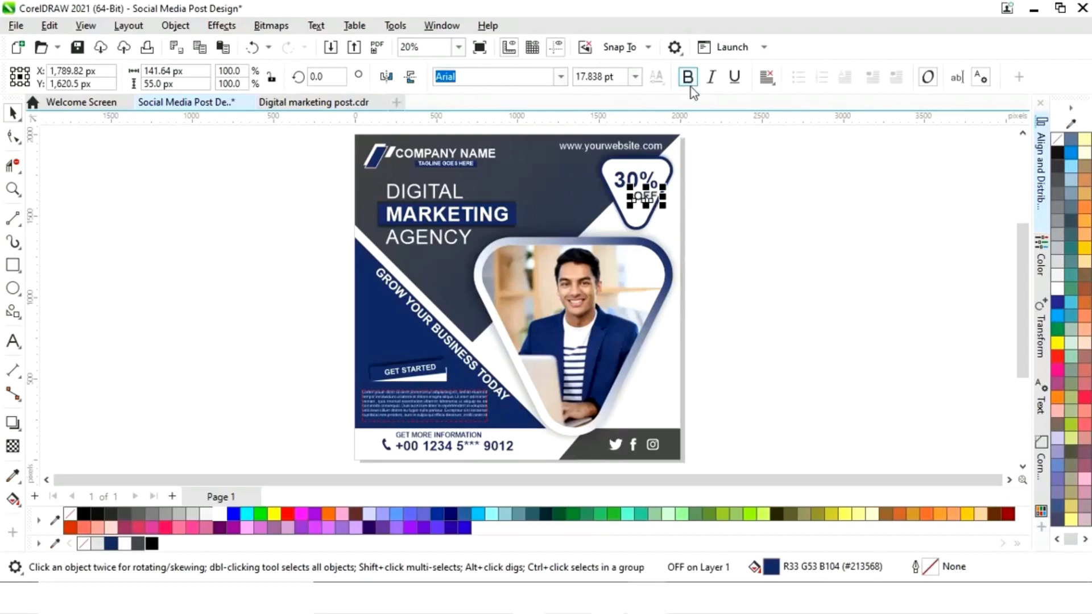
click(732, 212)
Step: Shift the word OFF slightly left and down below 30%, to about X 1,781, Y 1,613 px
key(z)
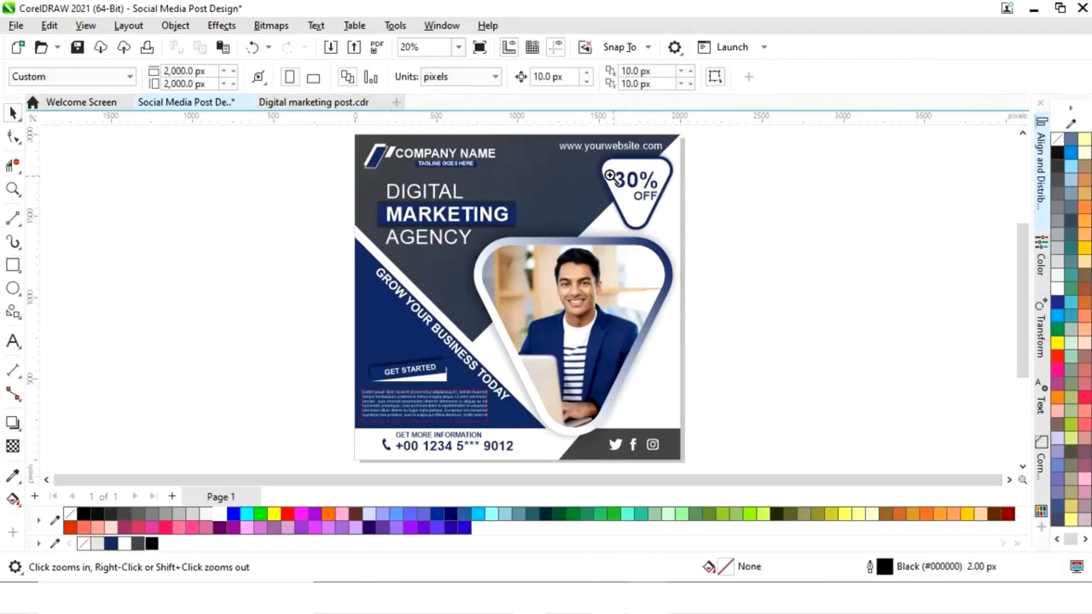
click(698, 227)
drag(627, 214, 385, 263)
drag(544, 196, 579, 240)
click(578, 281)
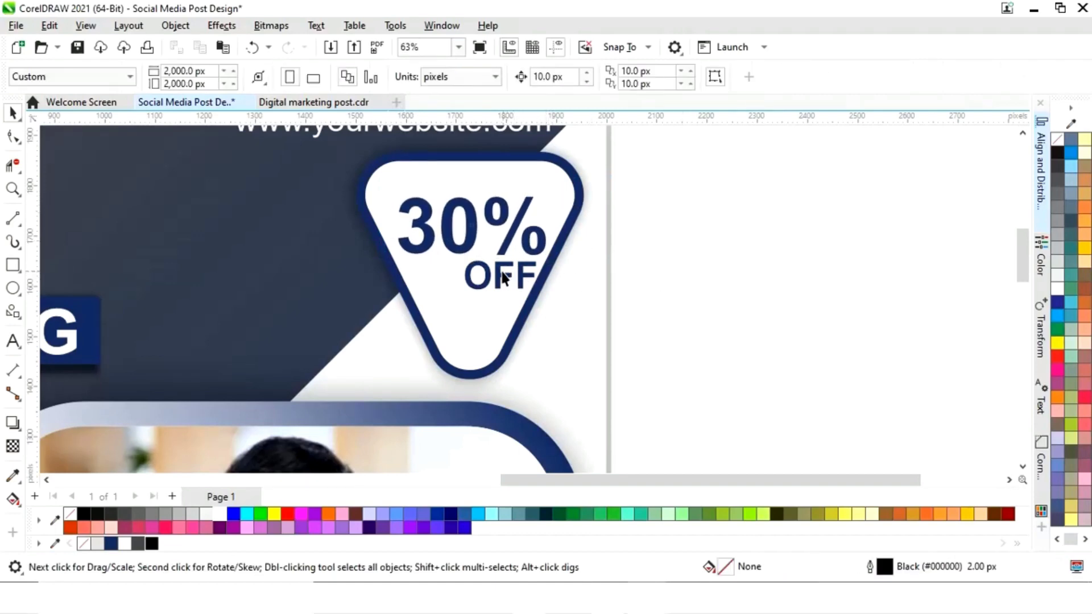
drag(503, 279, 502, 289)
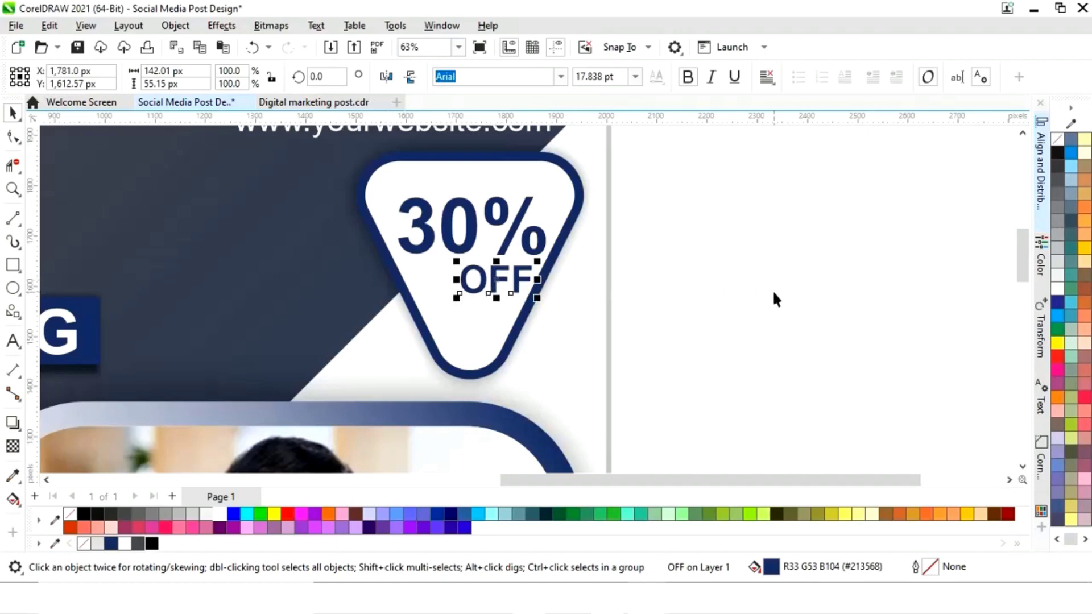
Step: Shorten the discount badge shape together with its drop shadow from the lower tip upward to about 403 px high
click(565, 357)
click(503, 362)
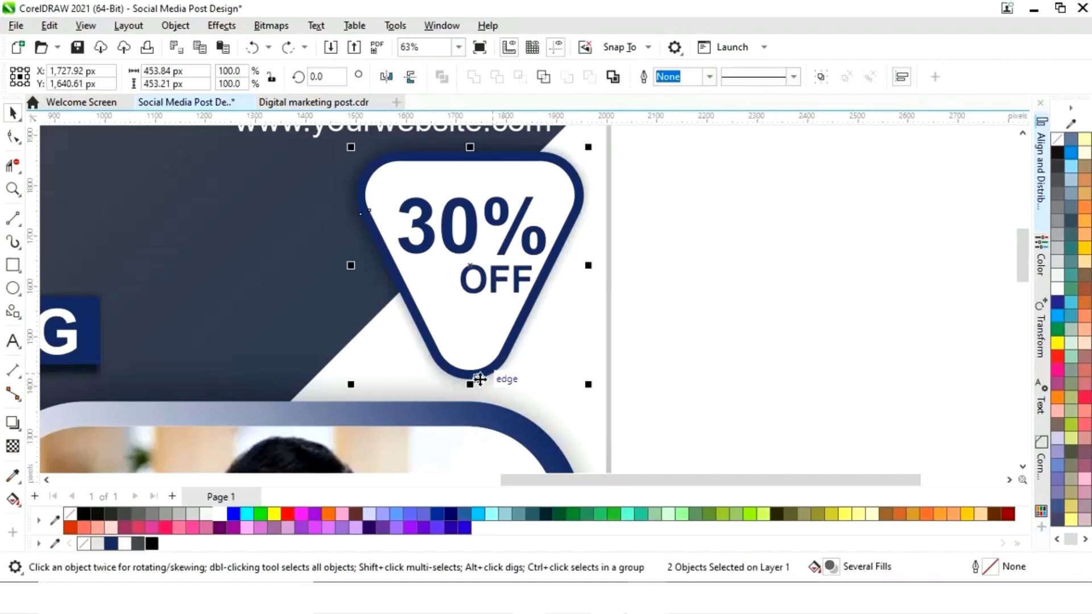
drag(475, 384, 476, 362)
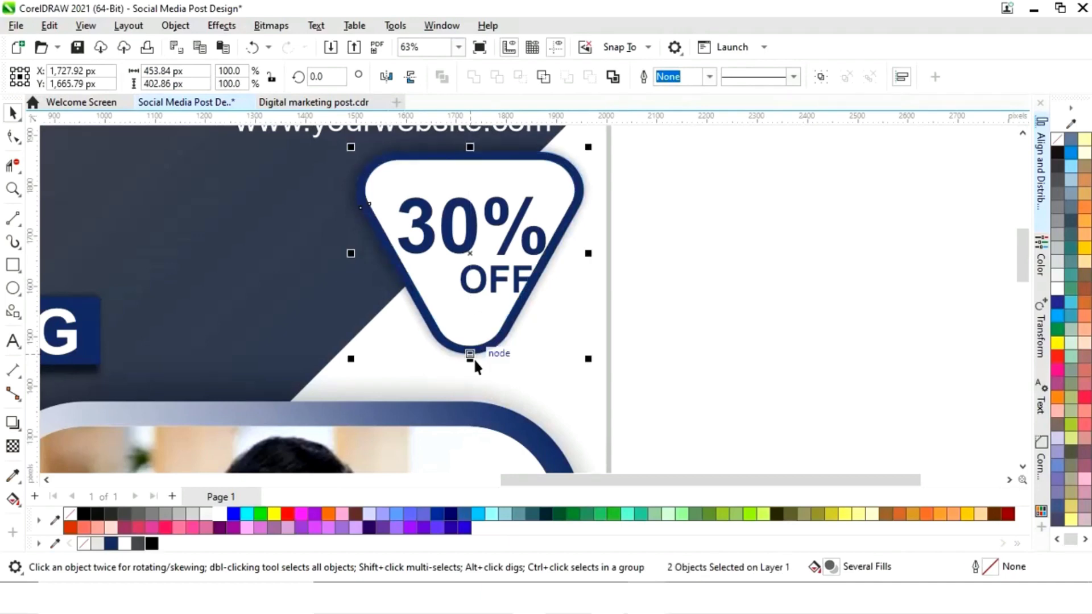
click(664, 210)
Step: Move the word OFF slightly further left and raise 30% a little inside the shortened badge
click(495, 285)
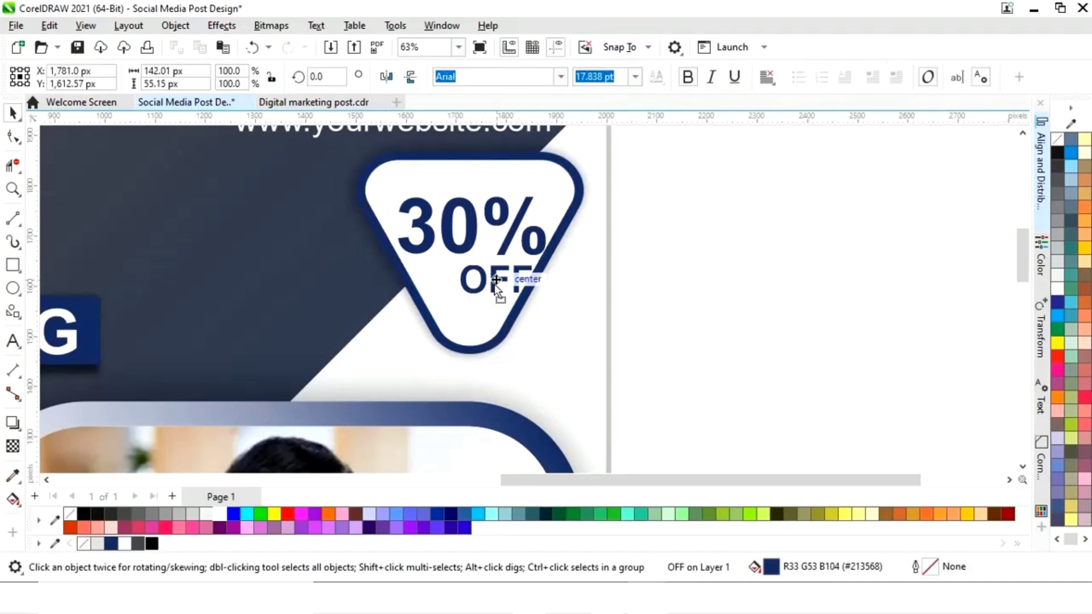
drag(495, 285, 491, 284)
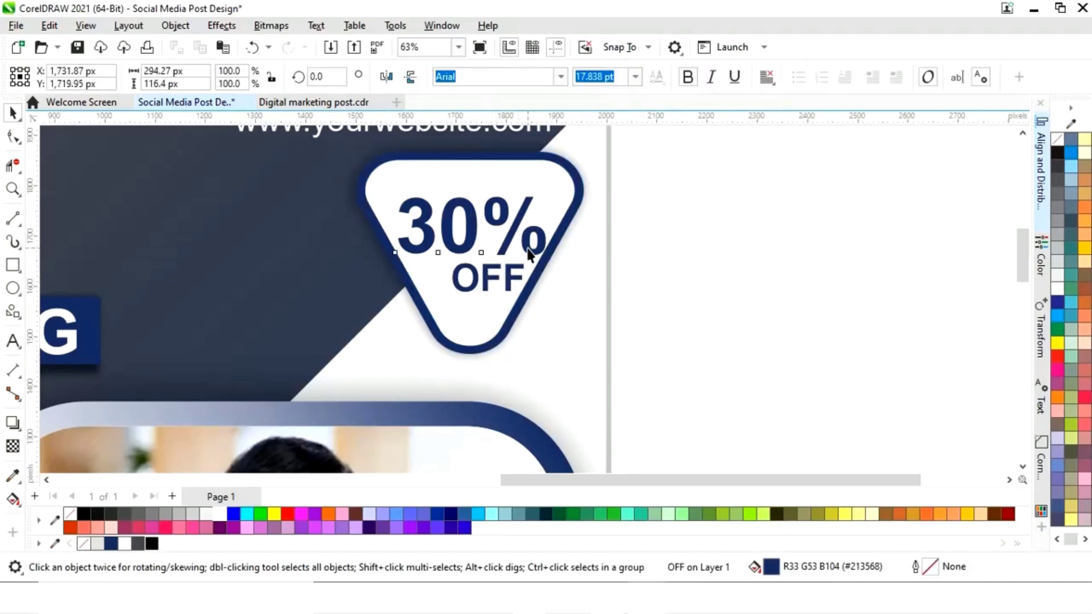
click(488, 229)
drag(488, 229, 495, 208)
click(721, 282)
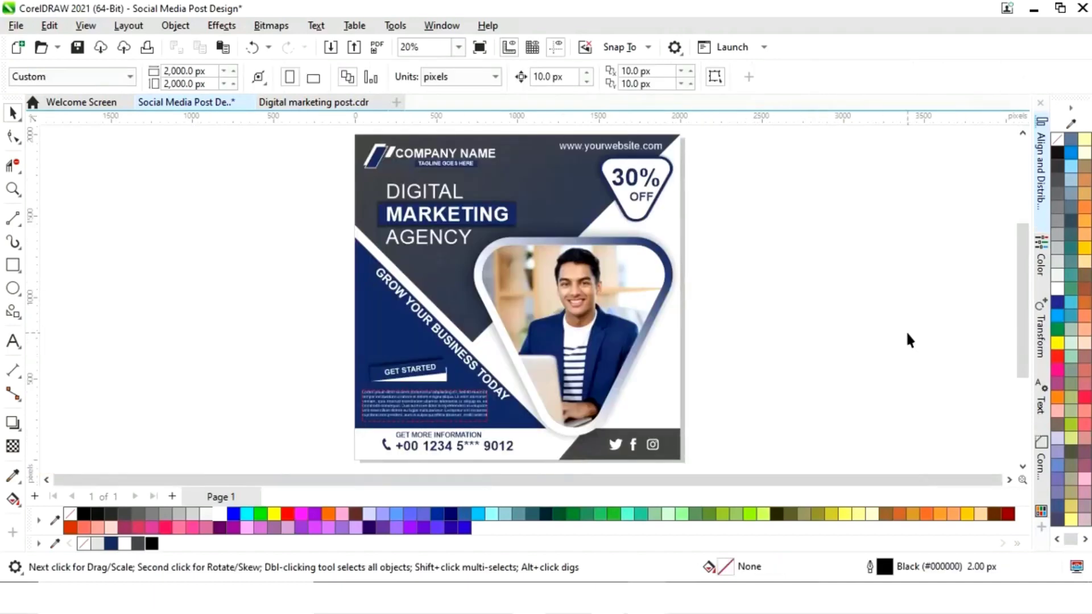
Step: Preview the finished post in full screen
key(F9)
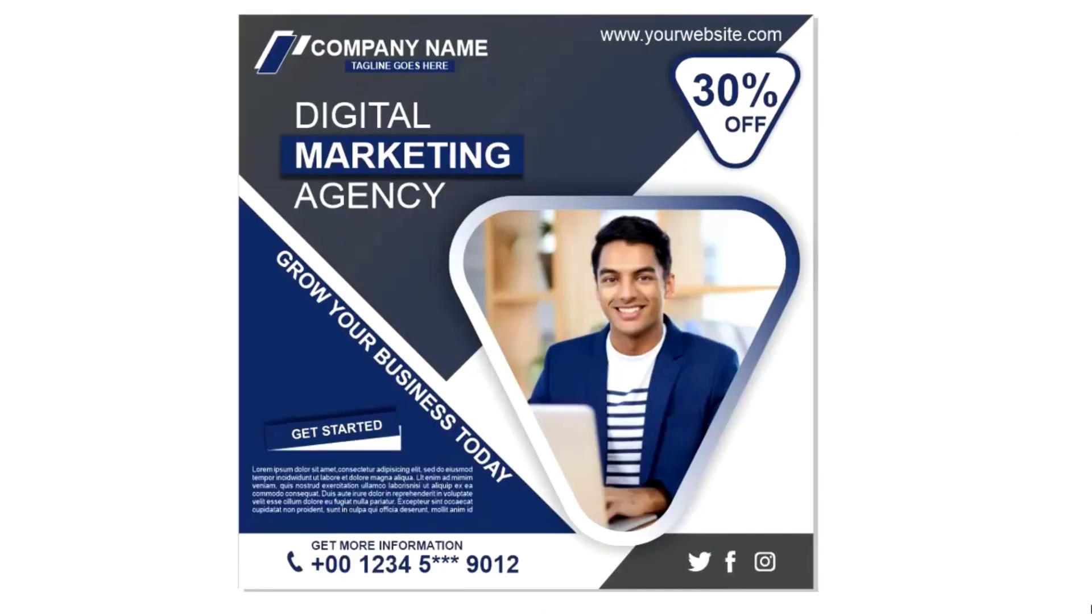